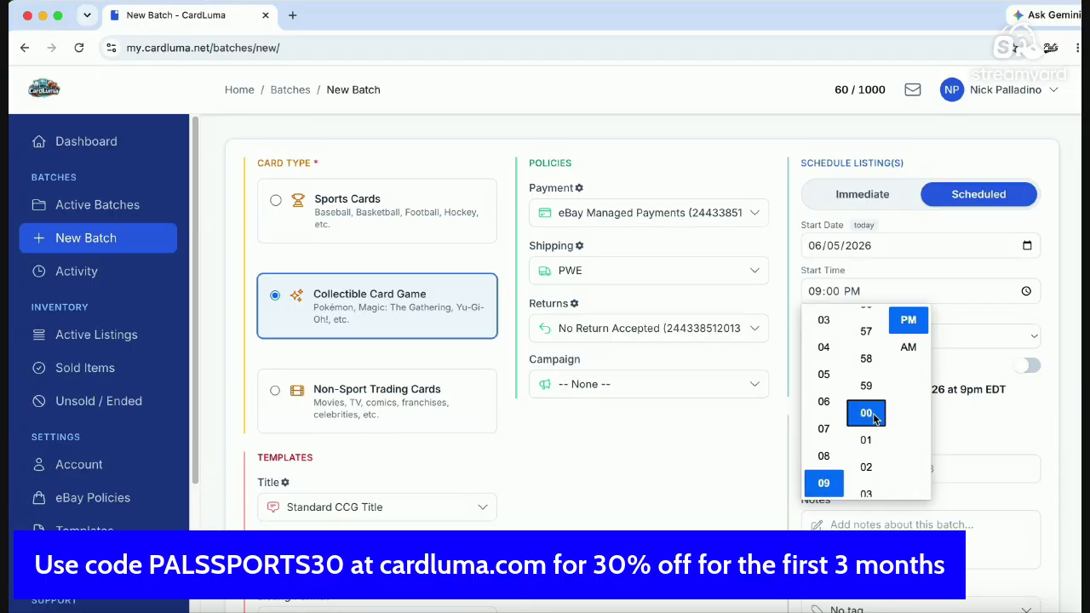
Step: Set the scheduled start time to 09:00 PM, with a 1 minute interval between listings and 1 card per interval
{"action": "left_click", "coordinate": [918, 320]}
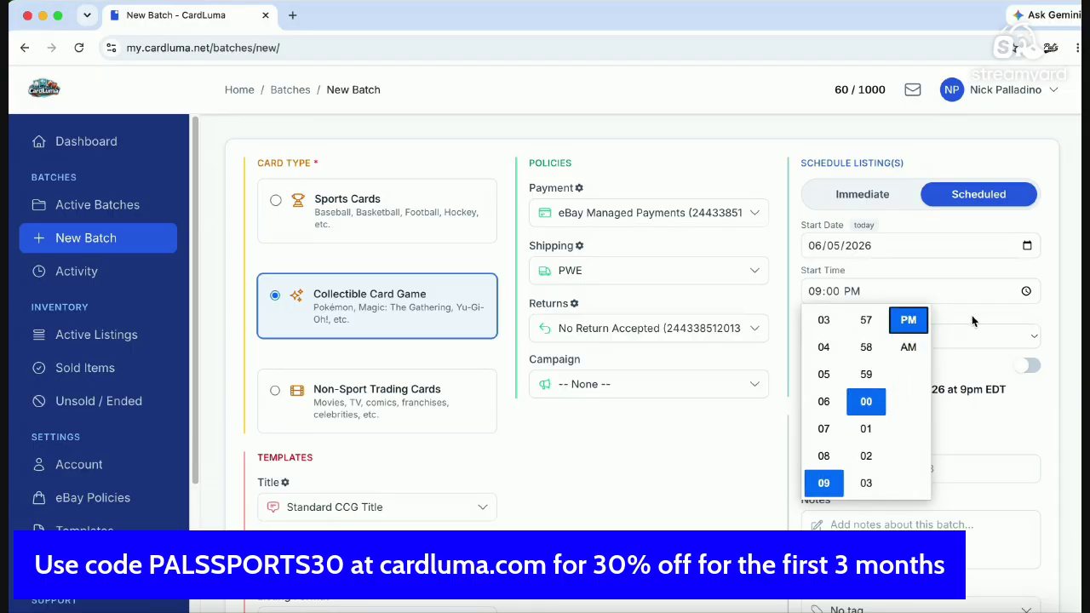
{"action": "left_click", "coordinate": [973, 320]}
{"action": "left_click", "coordinate": [888, 337]}
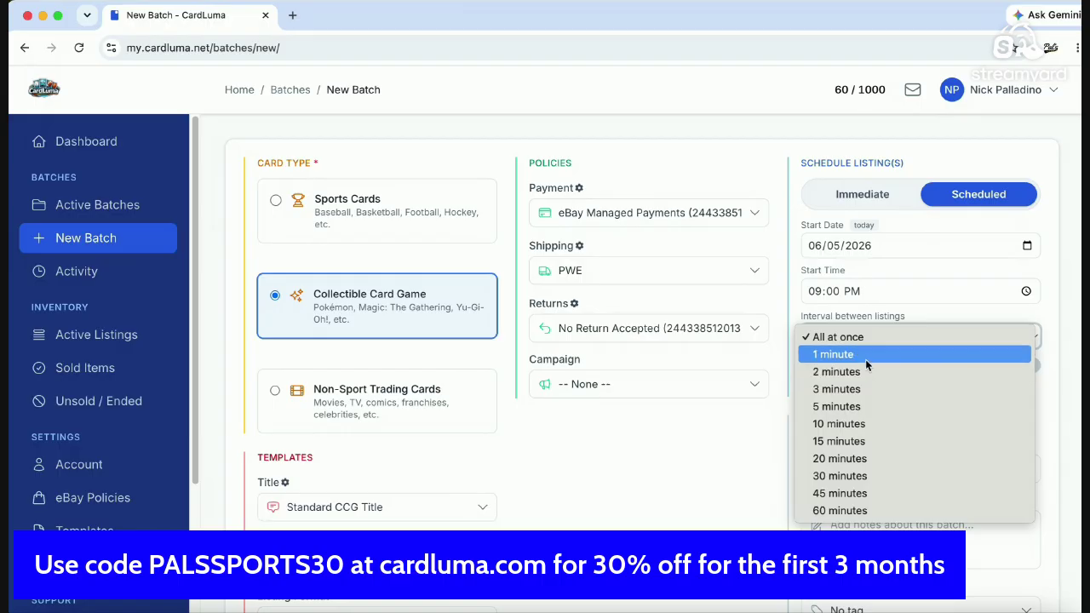
{"action": "left_click", "coordinate": [868, 355]}
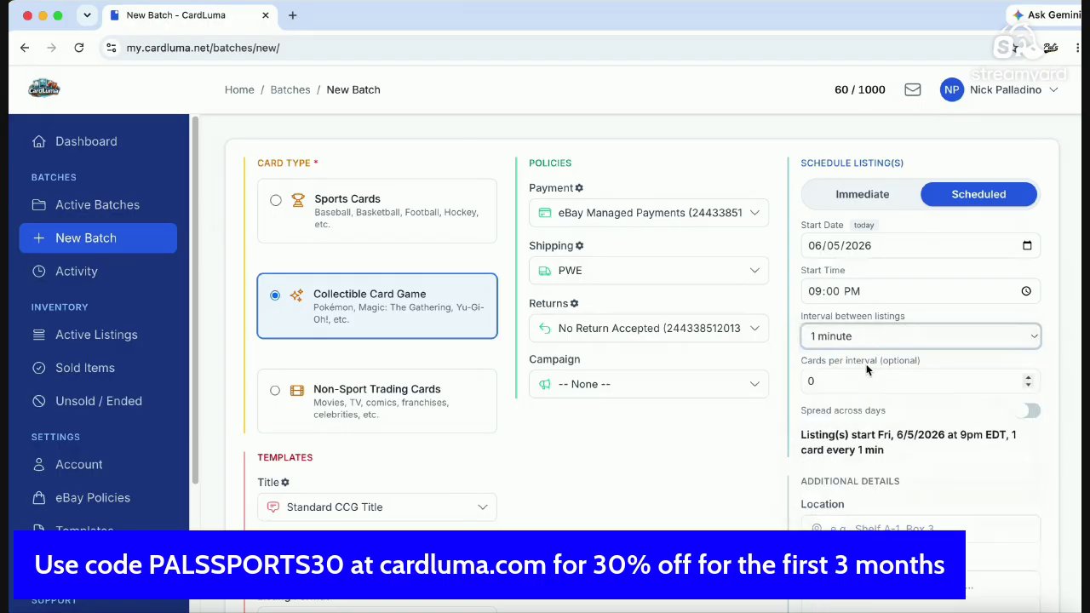
{"action": "left_click", "coordinate": [1029, 377]}
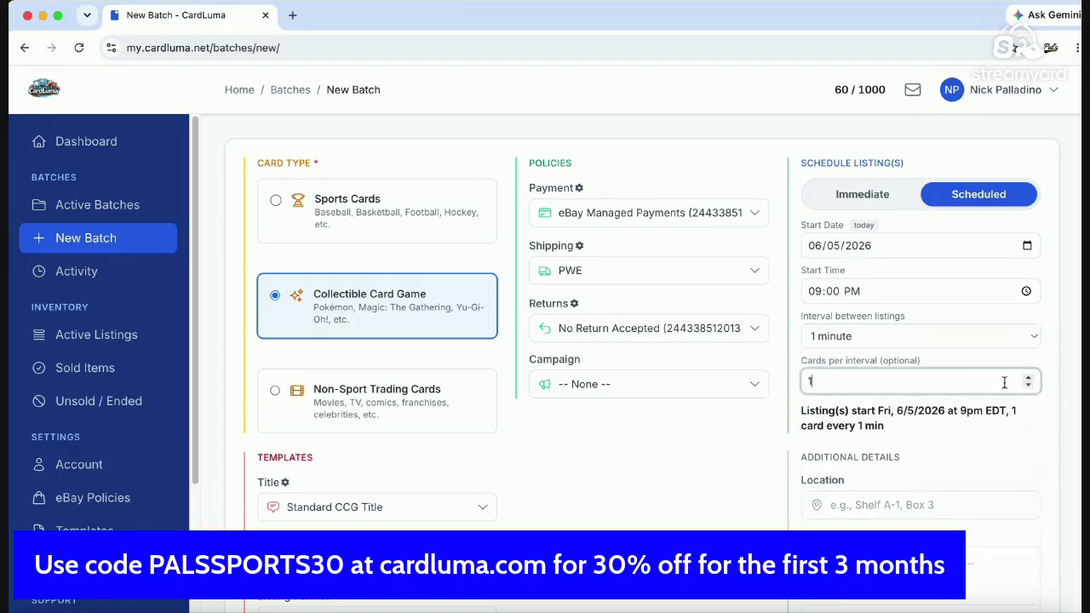
{"action": "left_click", "coordinate": [946, 432]}
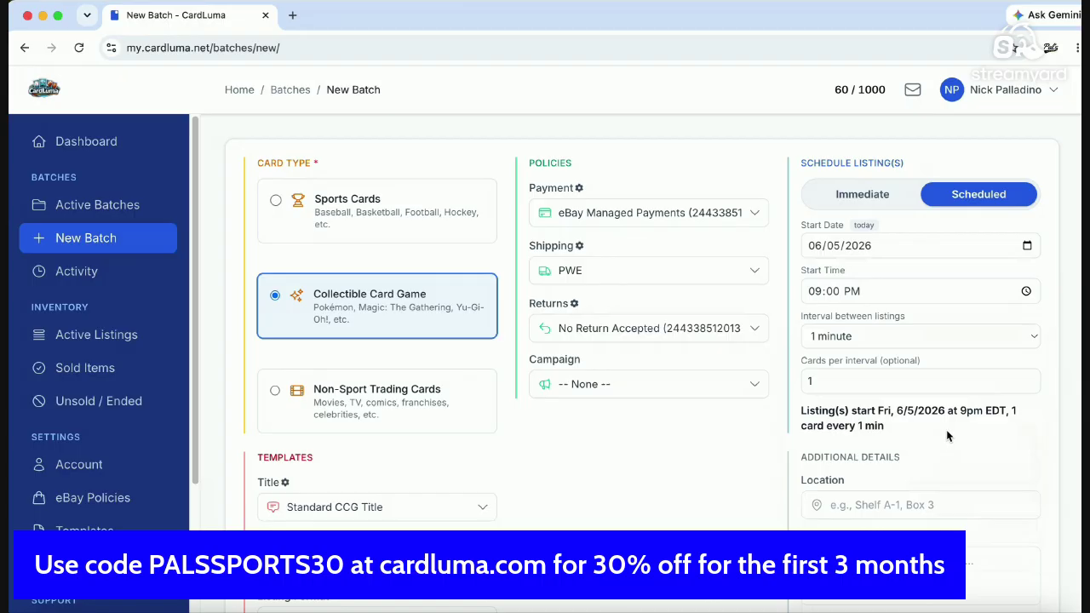
Step: Enter 1-eBay as the batch's storage location in the additional details
{"action": "scroll", "coordinate": [946, 431], "scroll_direction": "down", "scroll_amount": 1}
{"action": "scroll", "coordinate": [946, 429], "scroll_direction": "down", "scroll_amount": 3}
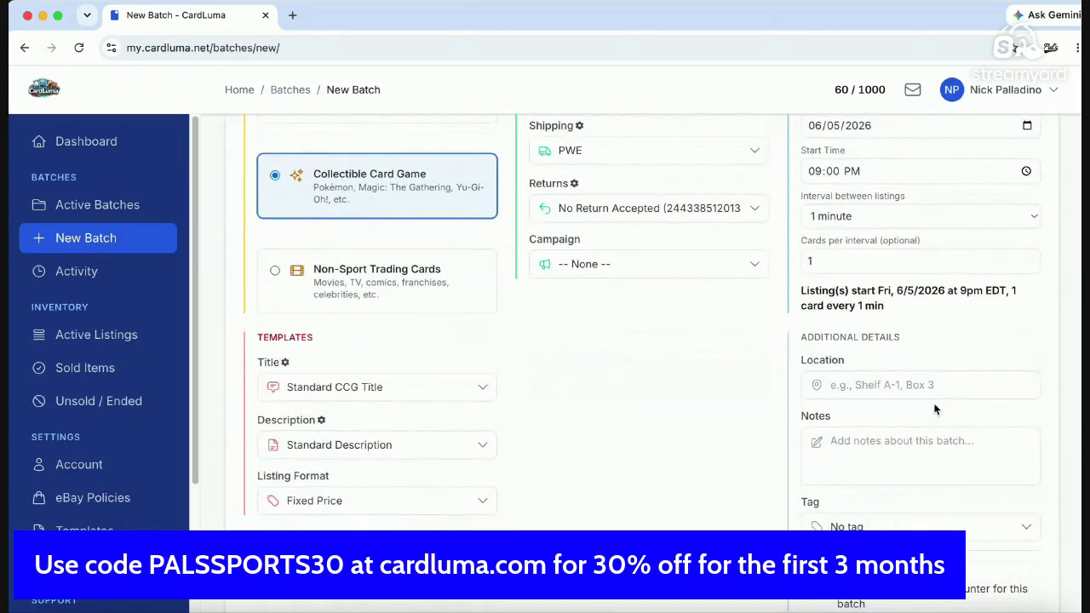
{"action": "left_click", "coordinate": [946, 385]}
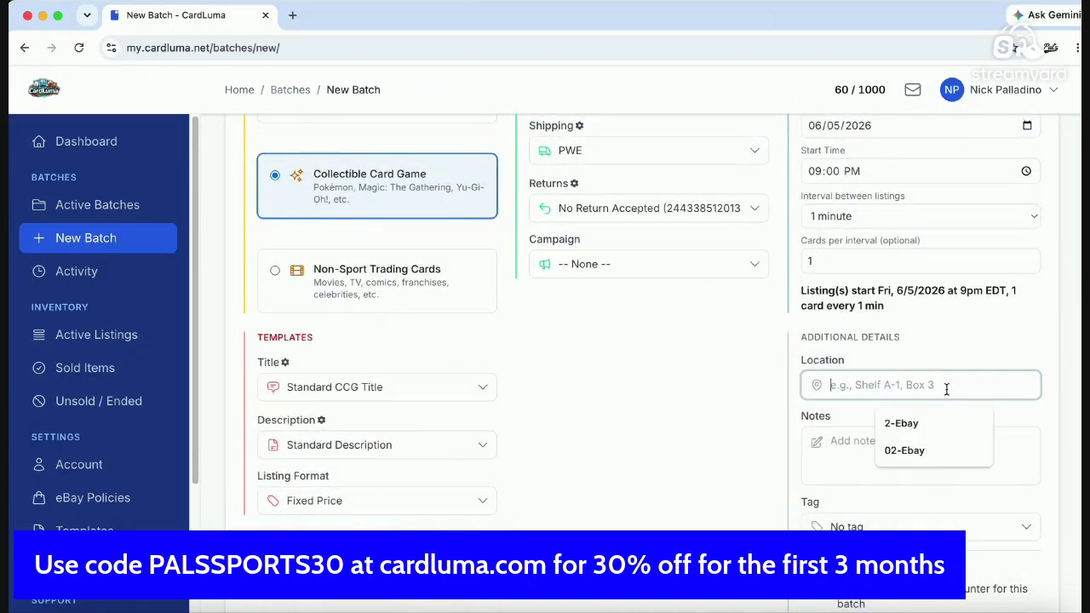
{"action": "type", "text": "1-eBay"}
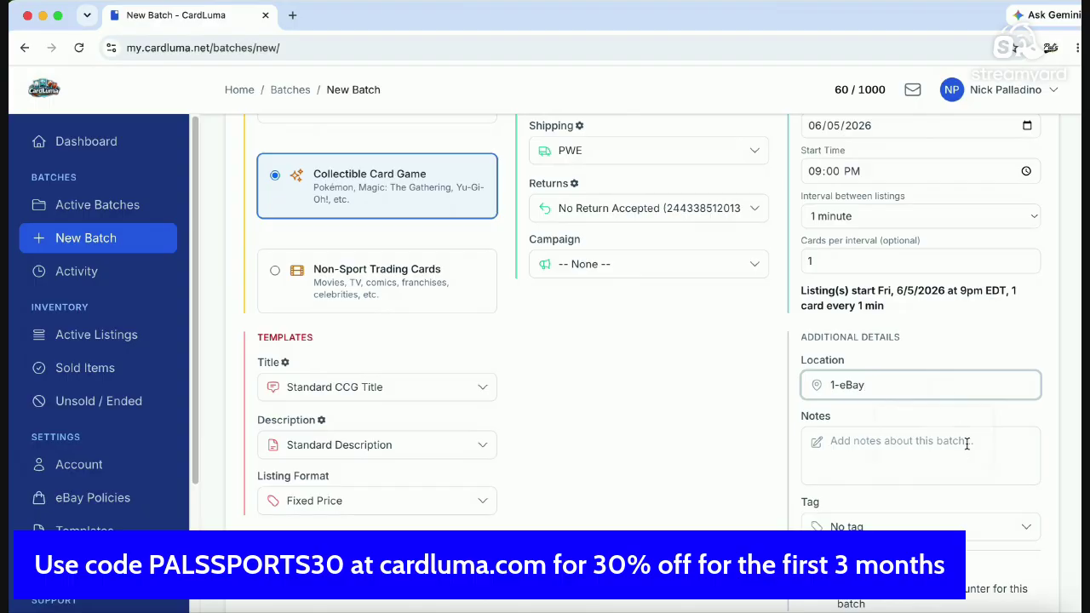
{"action": "left_click", "coordinate": [967, 453]}
Step: Override the account SKU counter for this batch with the static SKU 1-eBay
{"action": "scroll", "coordinate": [930, 454], "scroll_direction": "down", "scroll_amount": 3}
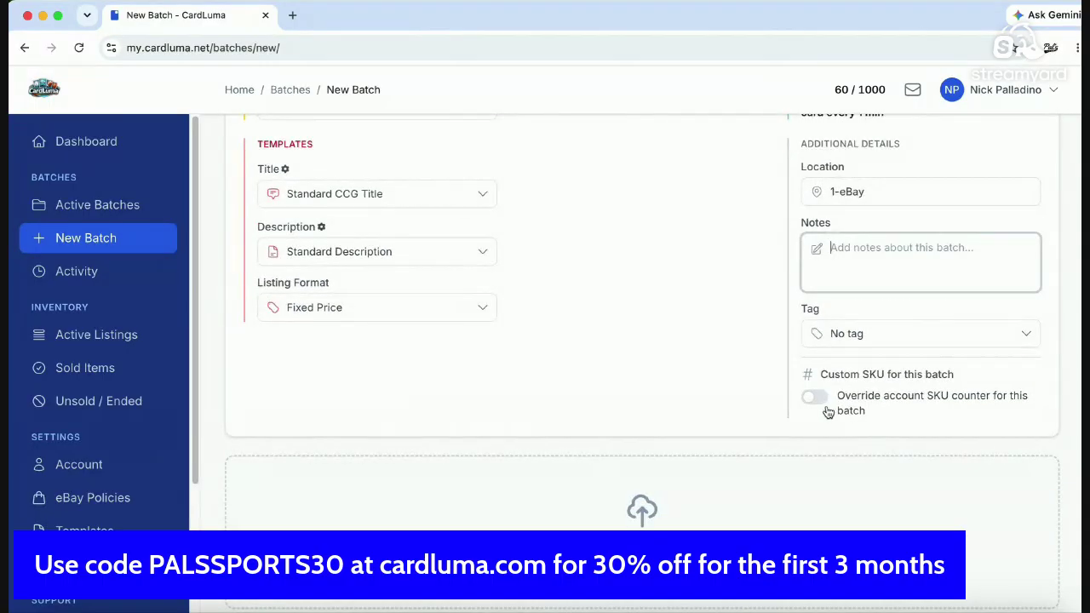
{"action": "left_click", "coordinate": [814, 399]}
{"action": "left_click", "coordinate": [901, 457]}
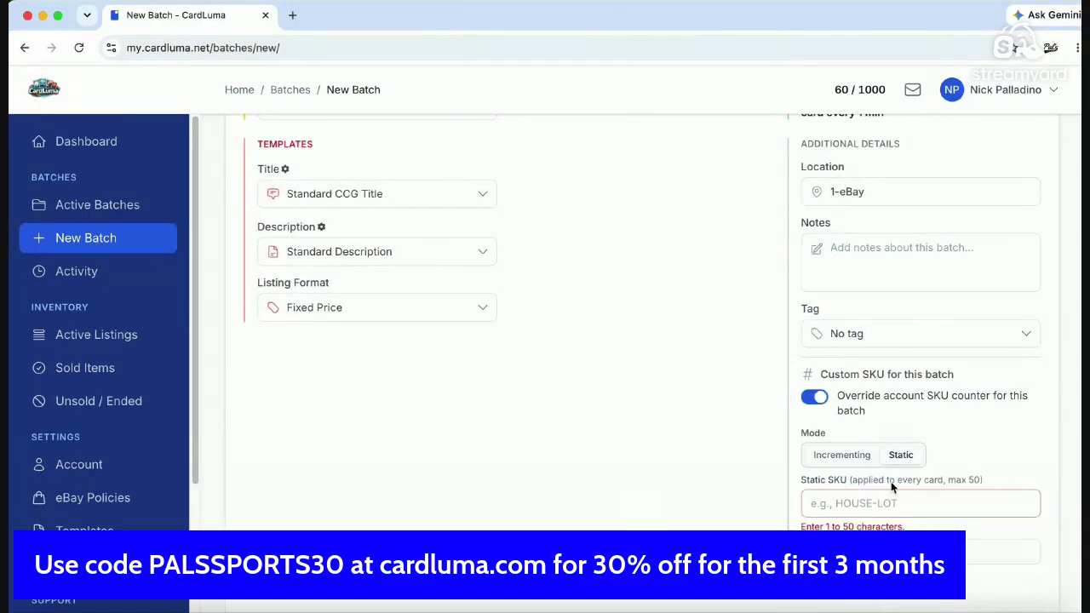
{"action": "left_click", "coordinate": [882, 503]}
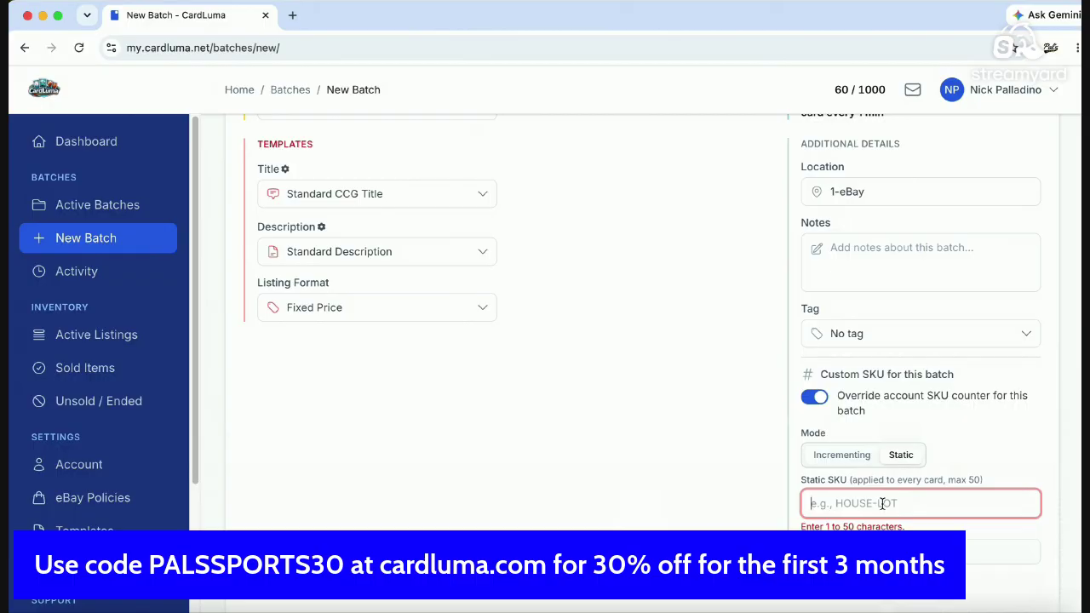
{"action": "type", "text": "1-eBay"}
{"action": "left_click", "coordinate": [710, 455]}
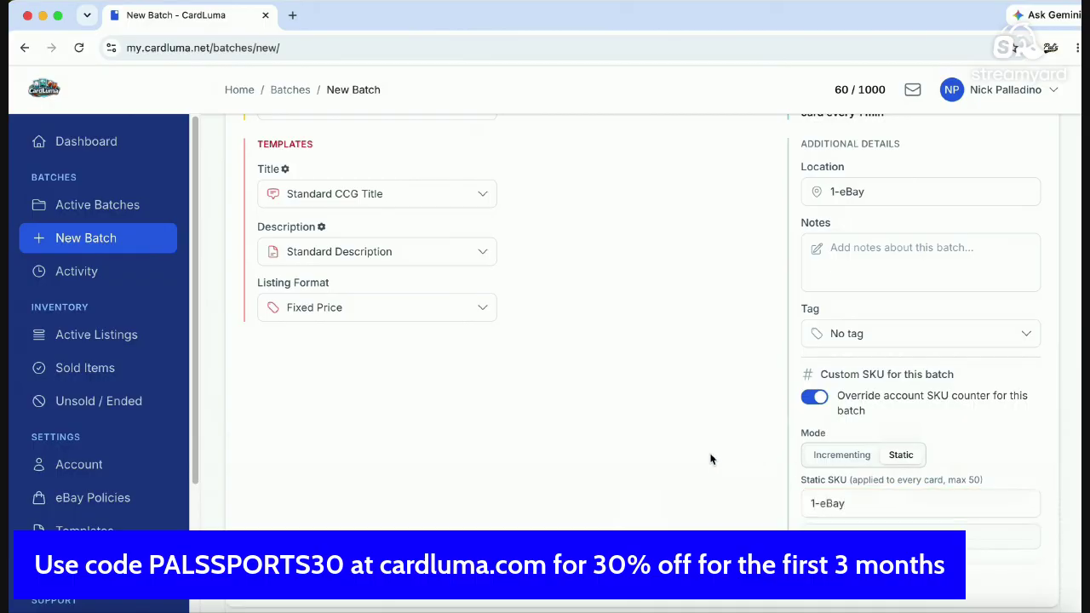
Step: Change the batch's description template to Pal's Description
{"action": "scroll", "coordinate": [710, 460], "scroll_direction": "up", "scroll_amount": 3}
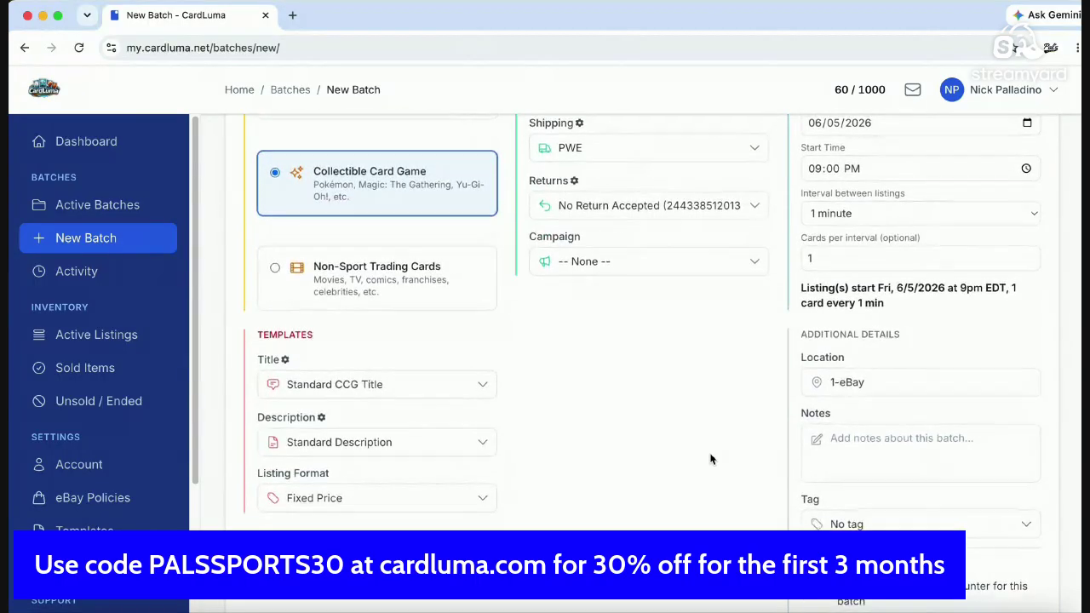
{"action": "scroll", "coordinate": [776, 468], "scroll_direction": "up", "scroll_amount": 1}
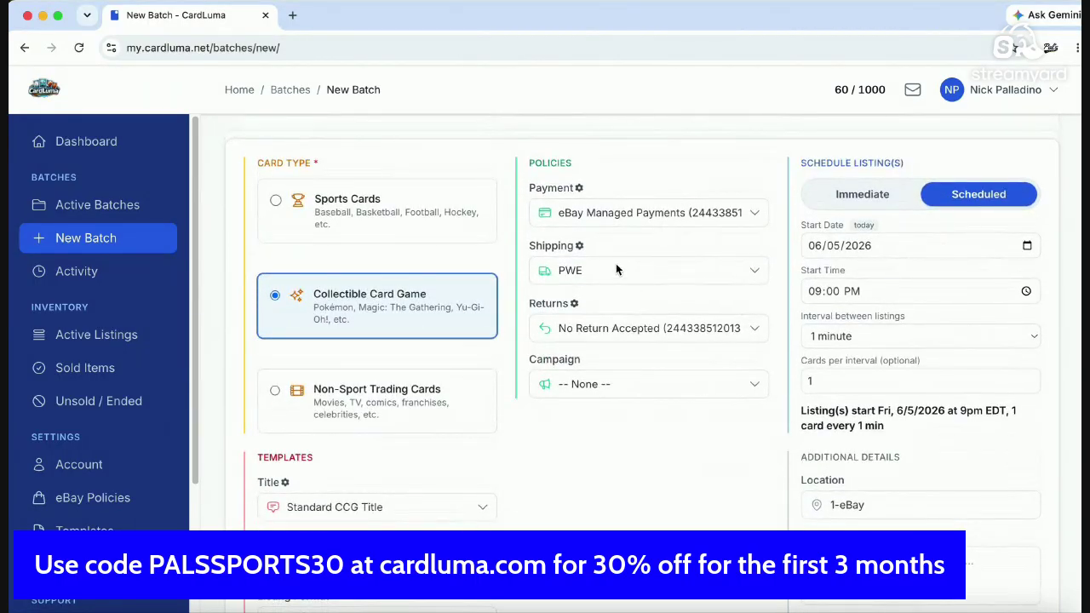
{"action": "scroll", "coordinate": [614, 421], "scroll_direction": "down", "scroll_amount": 1}
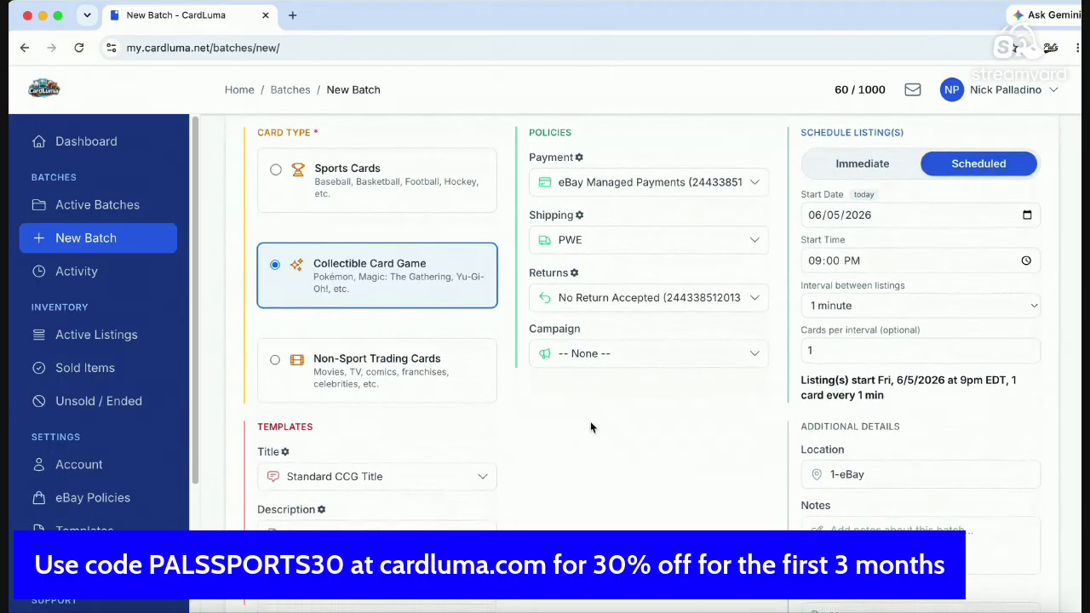
{"action": "scroll", "coordinate": [600, 420], "scroll_direction": "down", "scroll_amount": 2}
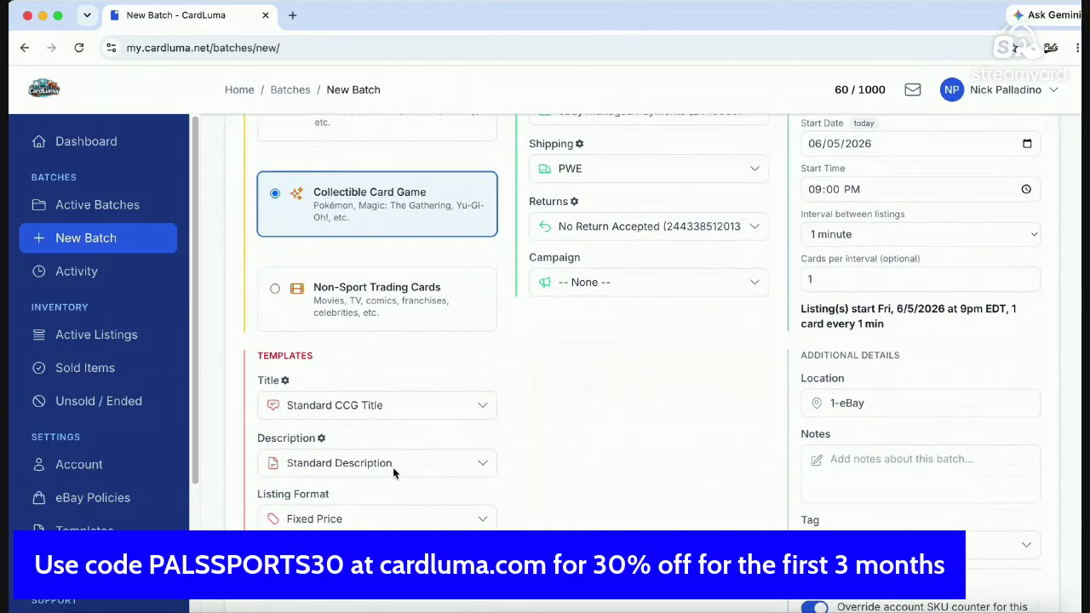
{"action": "left_click", "coordinate": [393, 474]}
{"action": "left_click", "coordinate": [378, 482]}
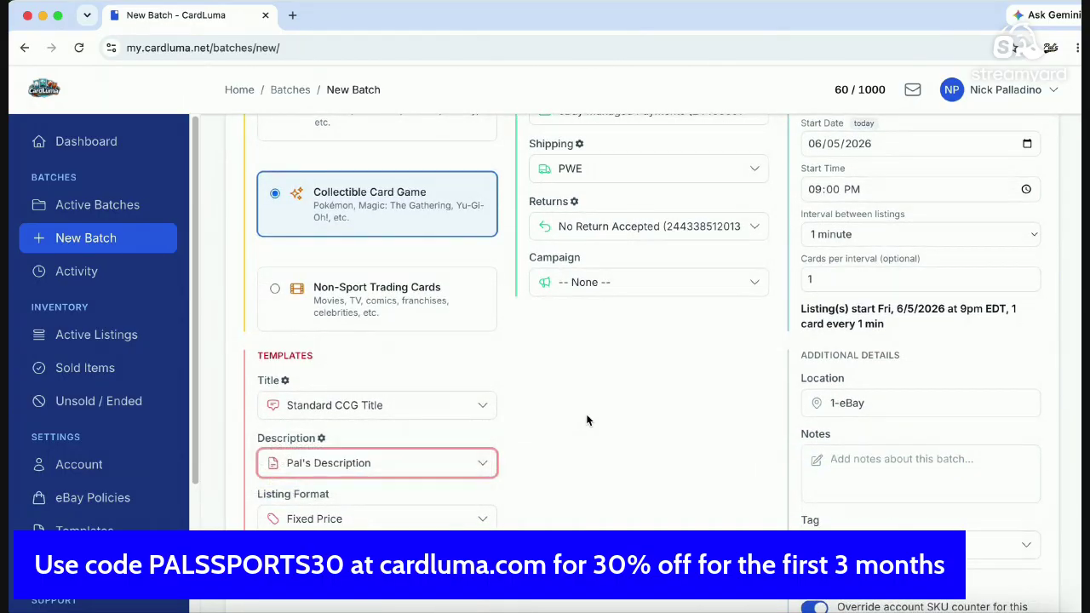
Step: Set the batch's listing format to Auction 7-day
{"action": "scroll", "coordinate": [587, 420], "scroll_direction": "down", "scroll_amount": 2}
{"action": "left_click", "coordinate": [390, 436]}
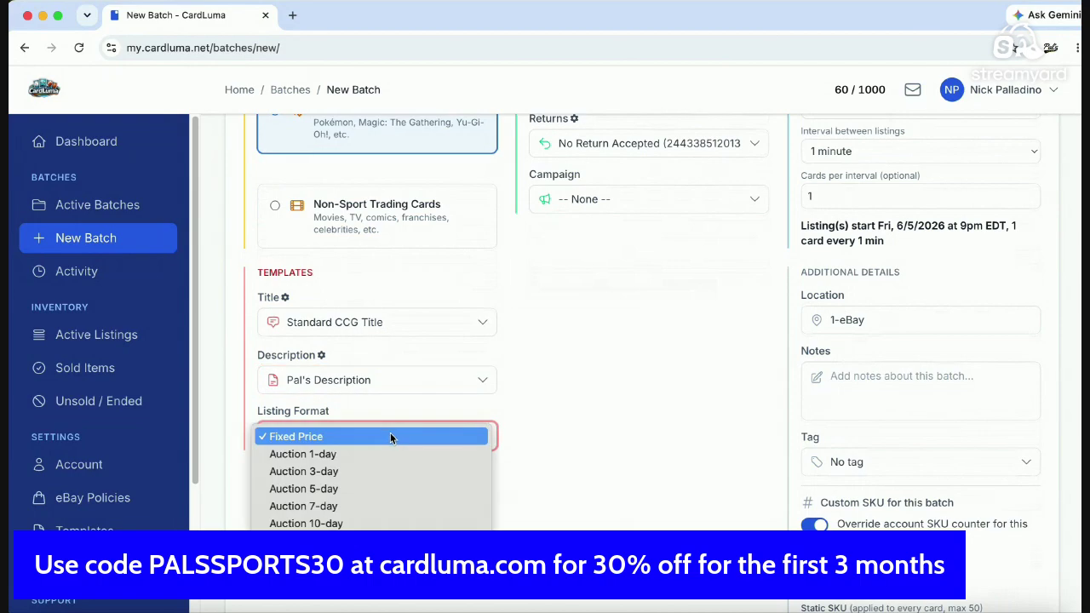
{"action": "left_click", "coordinate": [352, 506]}
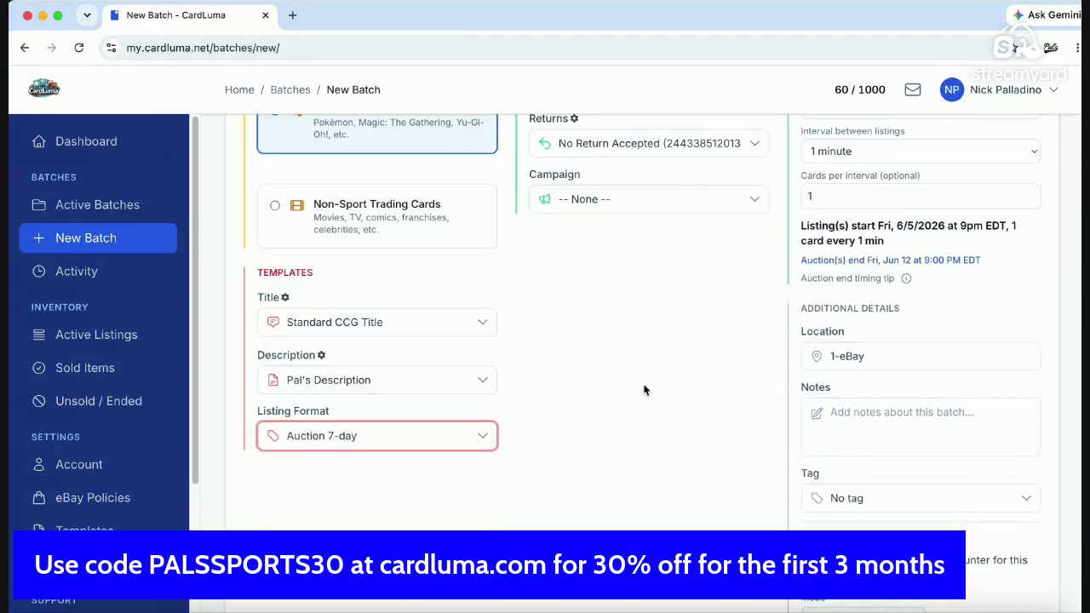
Step: Save the batch's custom SKU override
{"action": "scroll", "coordinate": [646, 384], "scroll_direction": "down", "scroll_amount": 3}
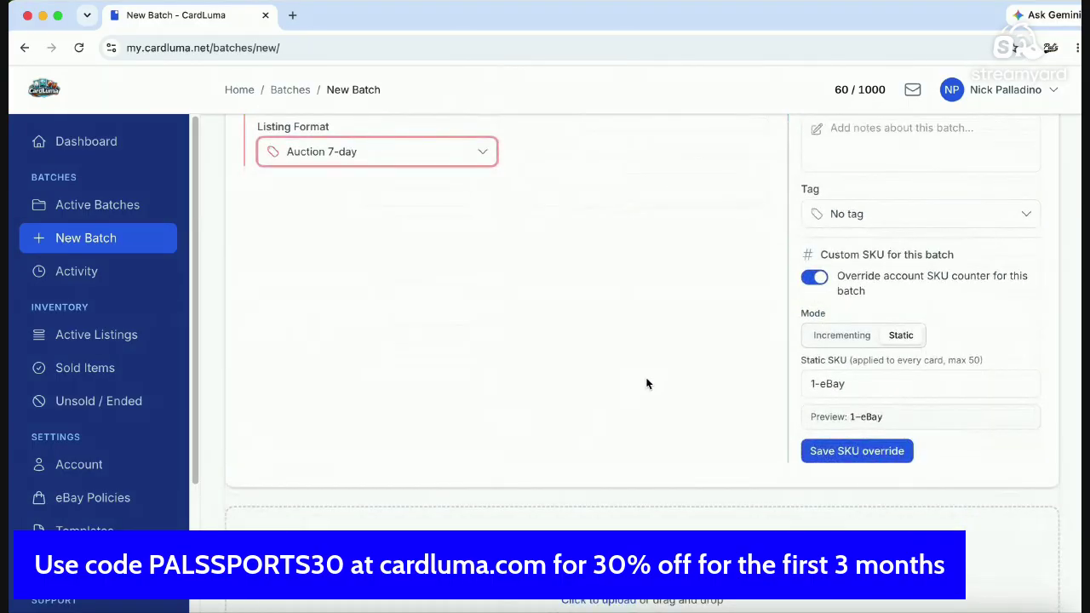
{"action": "scroll", "coordinate": [647, 384], "scroll_direction": "down", "scroll_amount": 2}
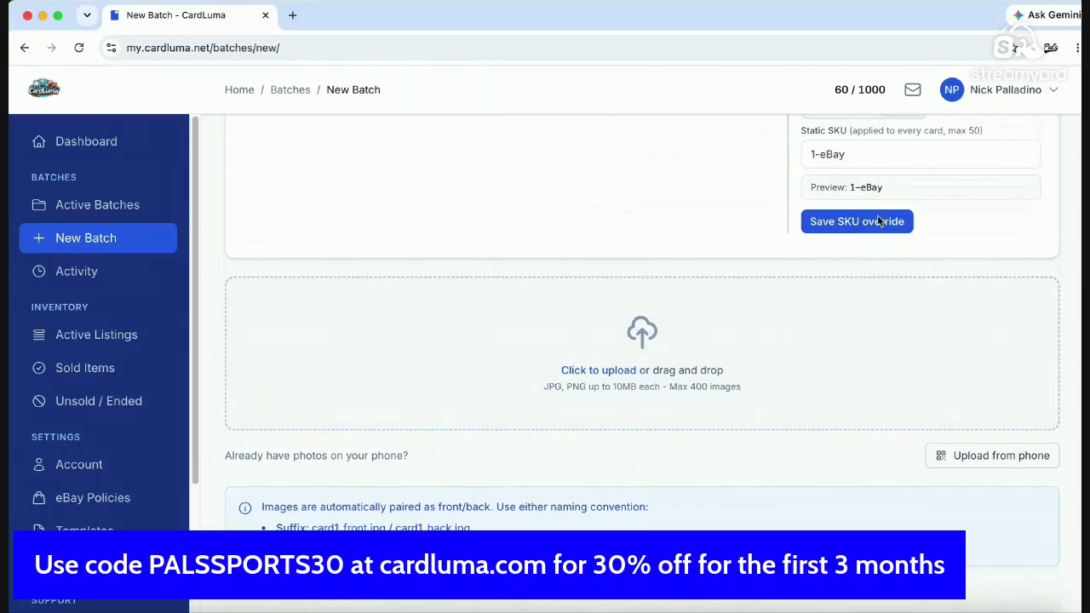
{"action": "left_click", "coordinate": [881, 217]}
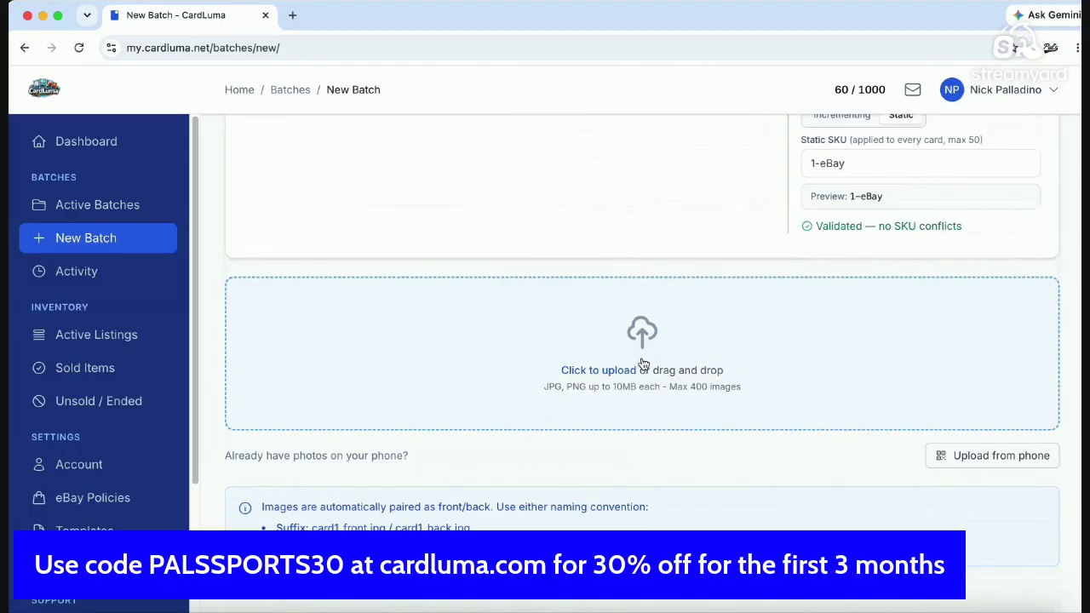
Step: Start the card image upload and open the Ebay scans folder inside Downloads
{"action": "left_click", "coordinate": [624, 378]}
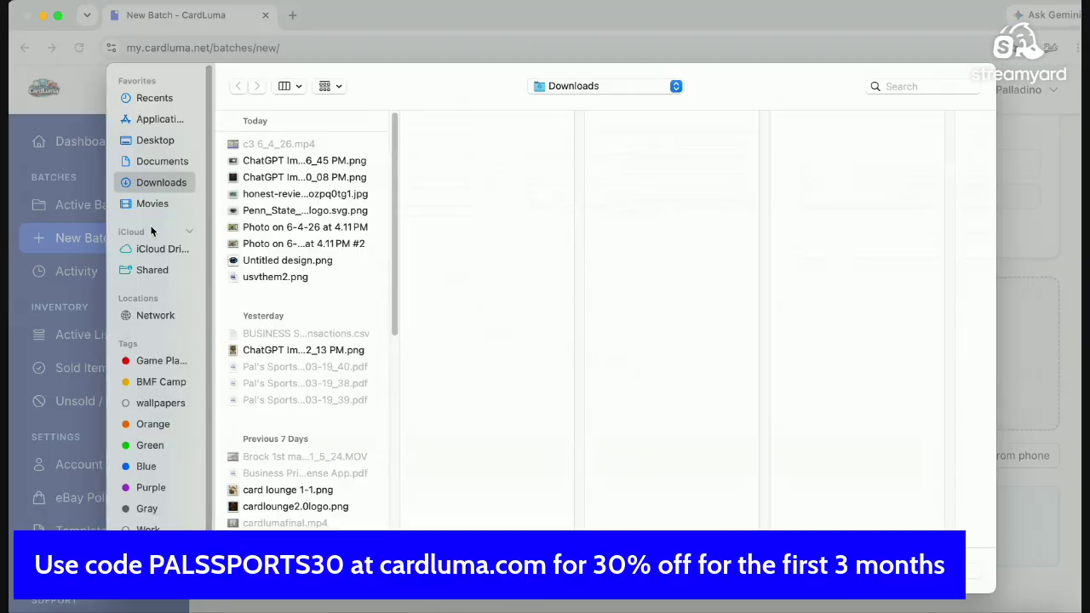
{"action": "scroll", "coordinate": [260, 251], "scroll_direction": "down", "scroll_amount": 10}
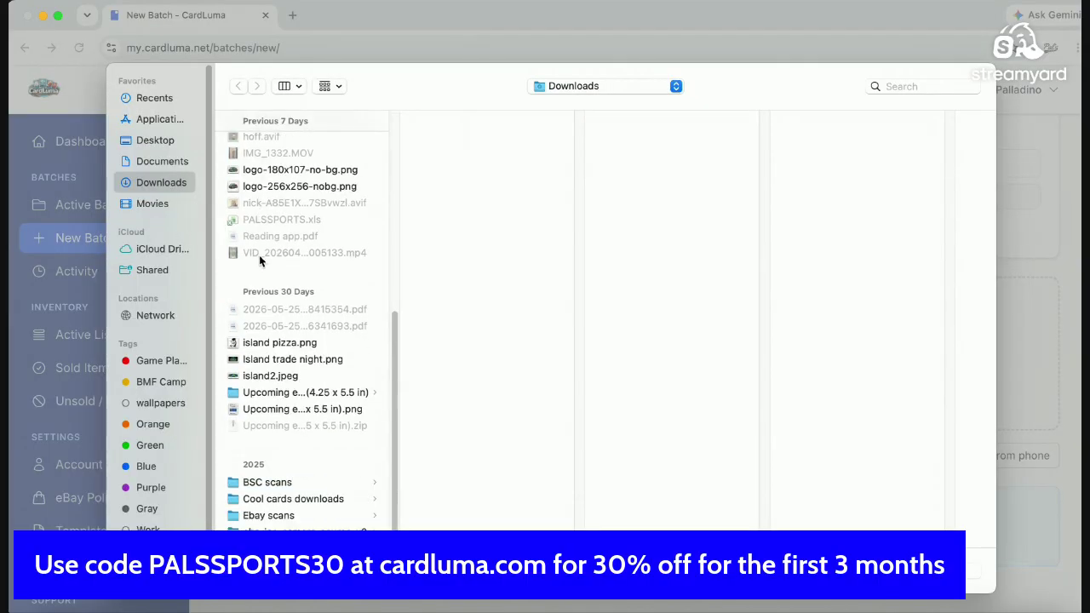
{"action": "left_click", "coordinate": [304, 516]}
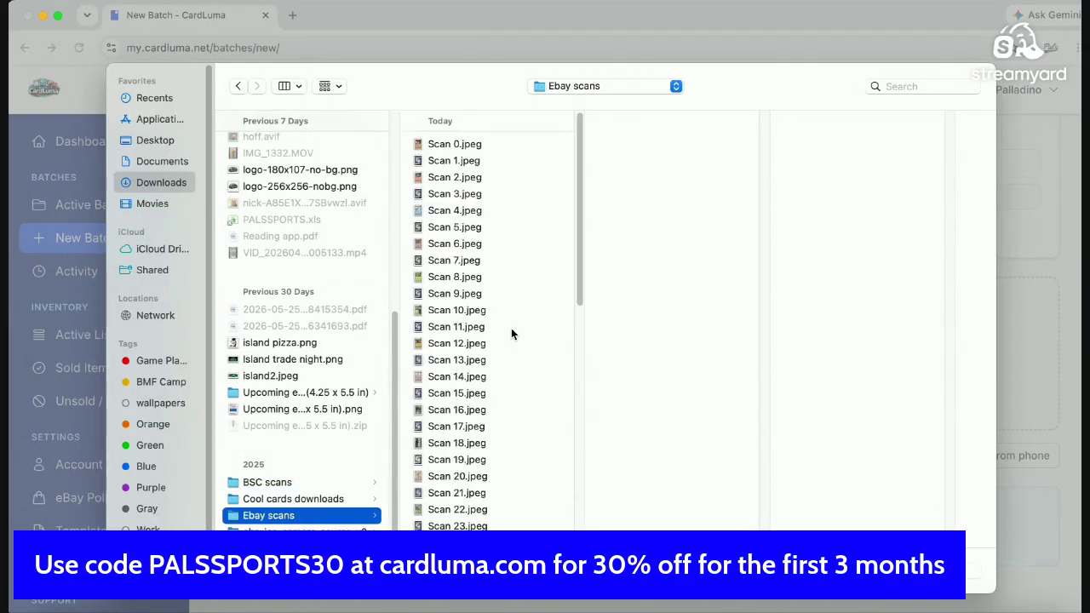
Step: Select all of today's scans in the Ebay scans folder, from Scan 0.jpeg to Scan 46.jpeg
{"action": "left_click_drag", "start_coordinate": [513, 151], "coordinate": [502, 536]}
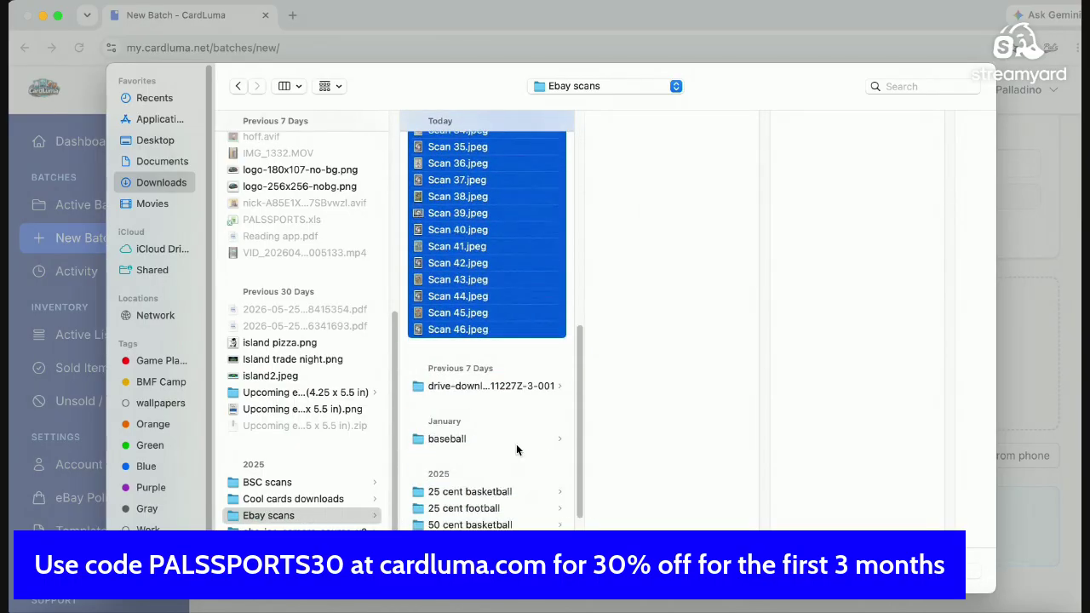
{"action": "left_click_drag", "start_coordinate": [526, 332], "coordinate": [526, 332]}
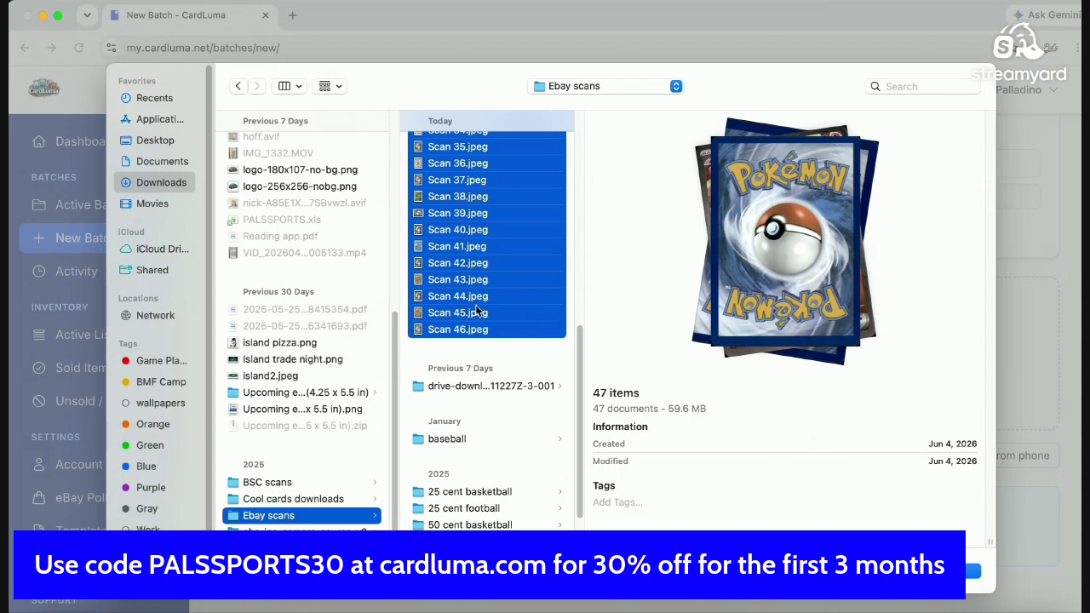
{"action": "scroll", "coordinate": [475, 311], "scroll_direction": "up", "scroll_amount": 3}
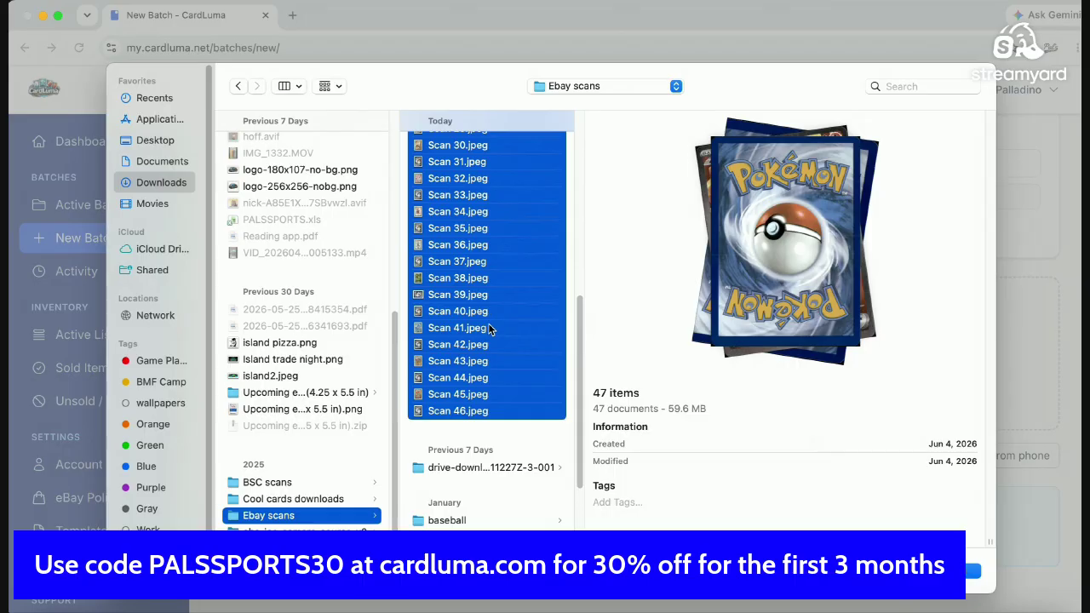
{"action": "scroll", "coordinate": [491, 328], "scroll_direction": "up", "scroll_amount": 10}
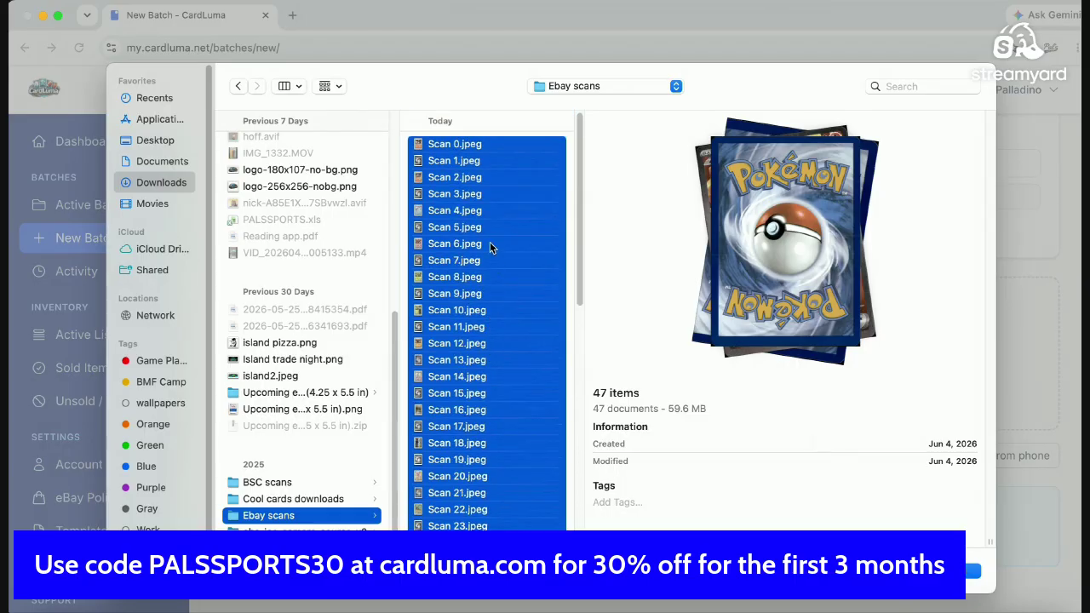
Step: Preview the scans one by one from Scan 0.jpeg through Scan 20.jpeg, checking the order of card fronts and backs
{"action": "left_click", "coordinate": [485, 192]}
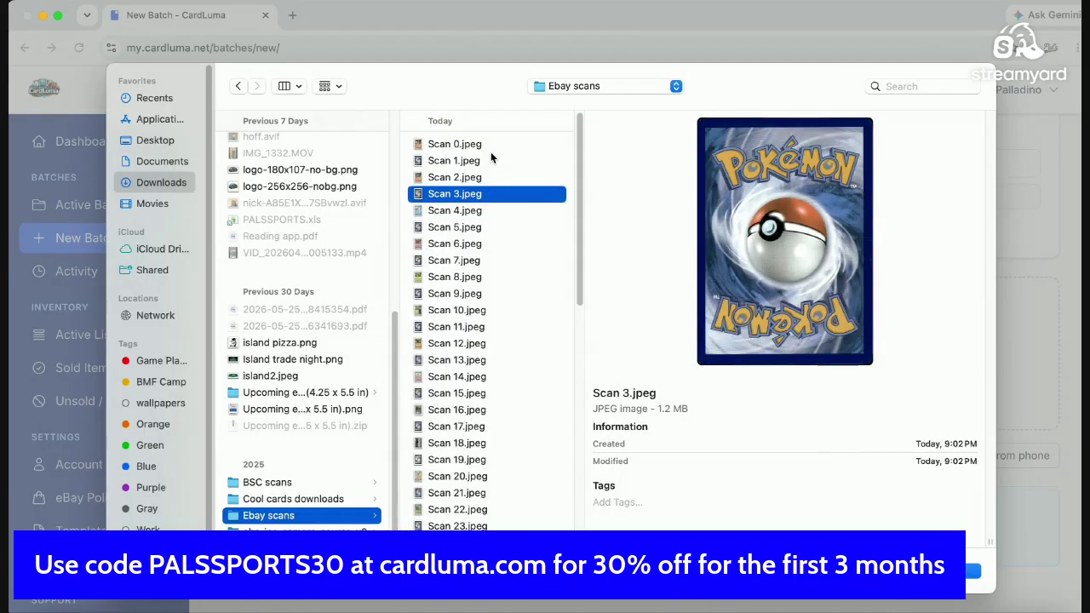
{"action": "left_click", "coordinate": [490, 146]}
{"action": "left_click", "coordinate": [484, 163]}
{"action": "left_click", "coordinate": [483, 179]}
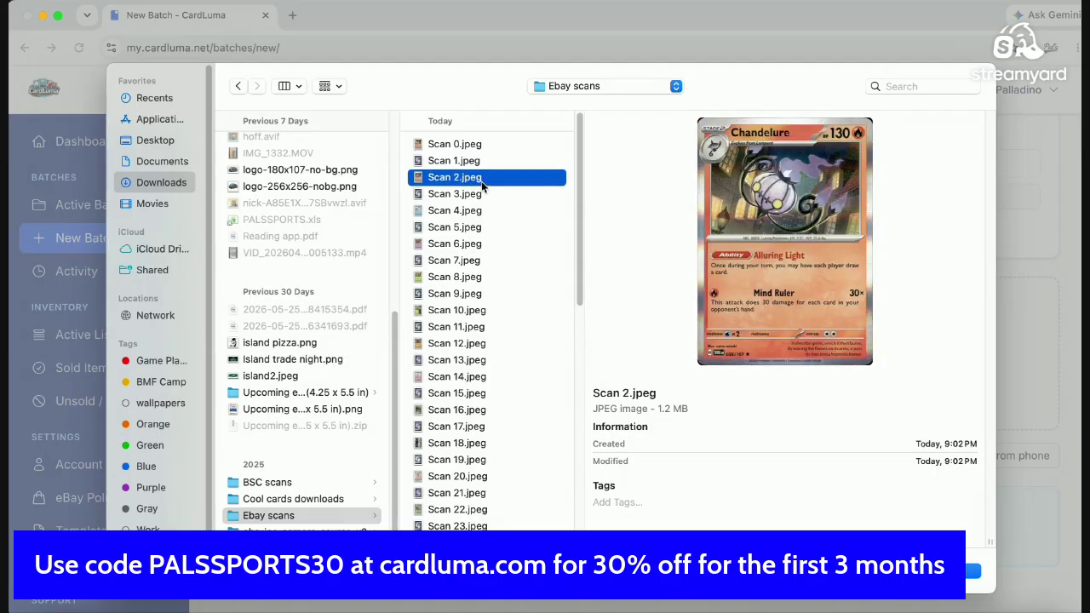
{"action": "left_click", "coordinate": [483, 195]}
{"action": "key", "text": "Up"}
{"action": "key", "text": "Down"}
{"action": "key", "text": "Down"}
{"action": "key", "text": "Down"}
{"action": "key", "text": "Down"}
{"action": "key", "text": "Down"}
{"action": "key", "text": "Down"}
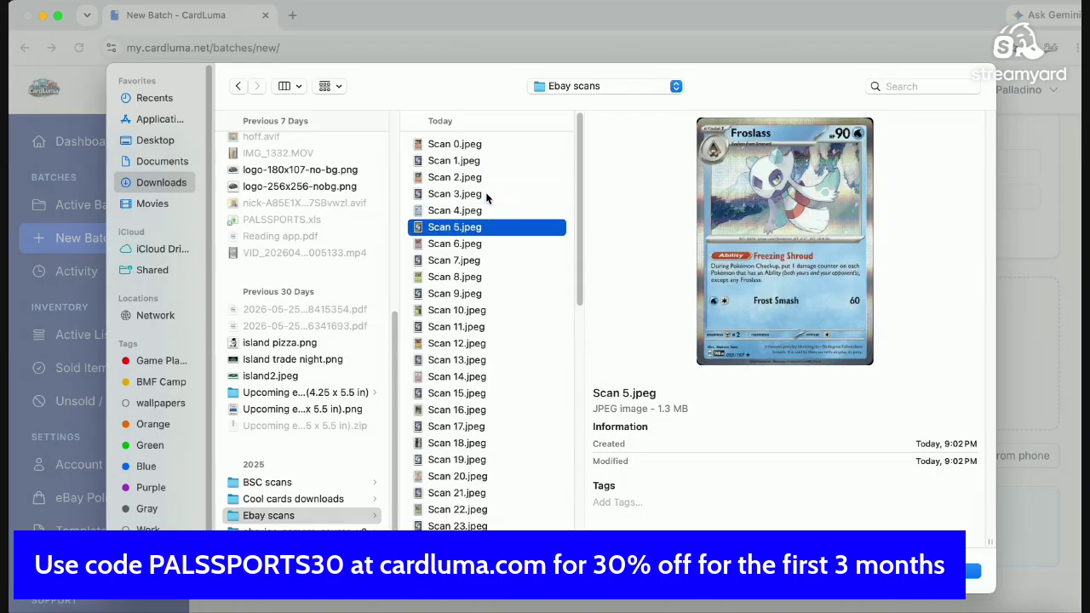
{"action": "key", "text": "Down"}
{"action": "key", "text": "Down"}
{"action": "key", "text": "Down"}
{"action": "key", "text": "Down"}
{"action": "key", "text": "Down"}
{"action": "key", "text": "Down"}
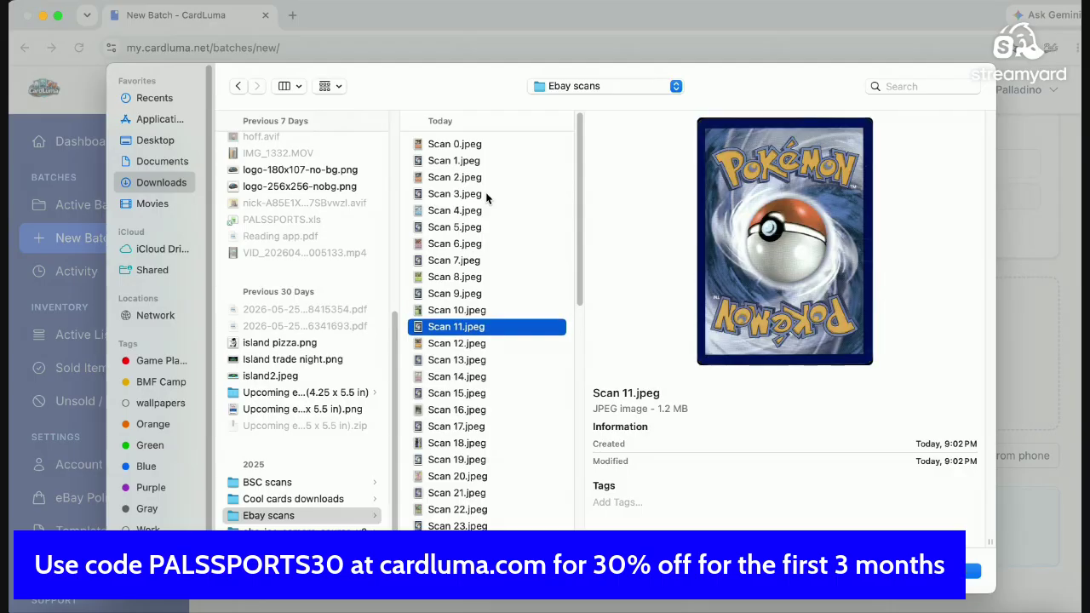
{"action": "key", "text": "Down"}
{"action": "key", "text": "Down"}
{"action": "key", "text": "Down"}
{"action": "key", "text": "Down"}
{"action": "key", "text": "Down"}
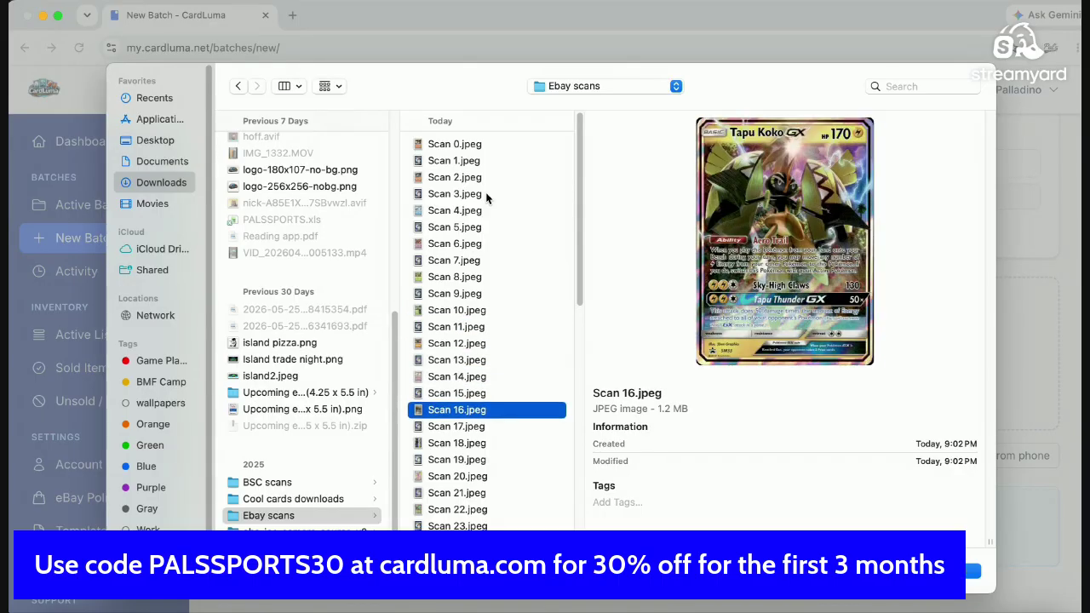
{"action": "key", "text": "Down"}
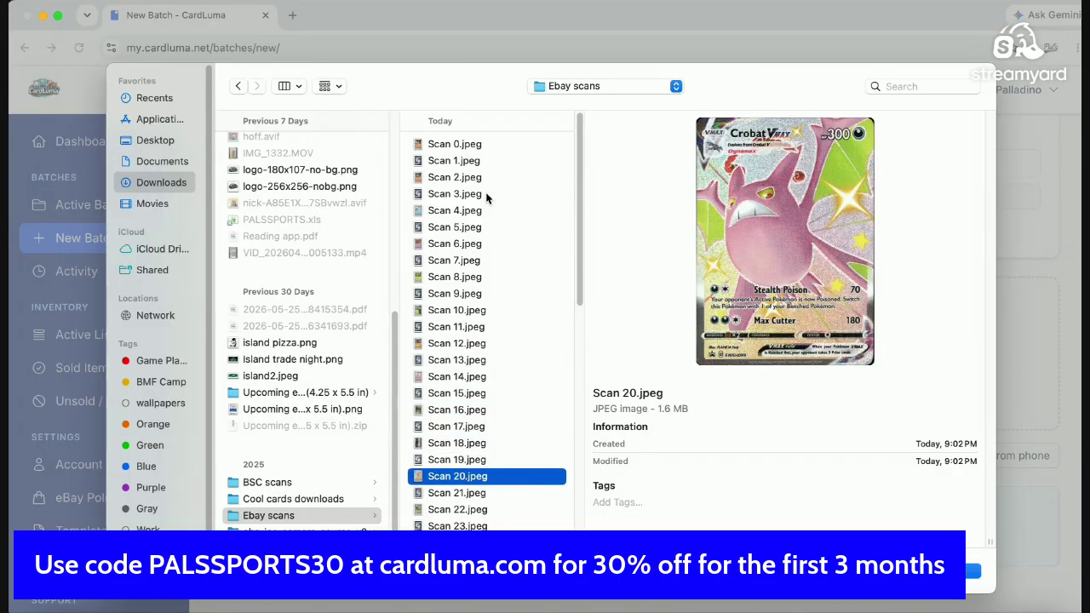
Step: Preview the scans one by one from Scan 21.jpeg through Scan 39.jpeg, checking that card fronts and backs alternate
{"action": "key", "text": "Down"}
{"action": "key", "text": "Down"}
{"action": "key", "text": "Down"}
{"action": "key", "text": "Down"}
{"action": "key", "text": "Down"}
{"action": "key", "text": "Down"}
{"action": "key", "text": "Down"}
{"action": "key", "text": "Down"}
{"action": "key", "text": "Down"}
{"action": "key", "text": "Down"}
{"action": "key", "text": "Down"}
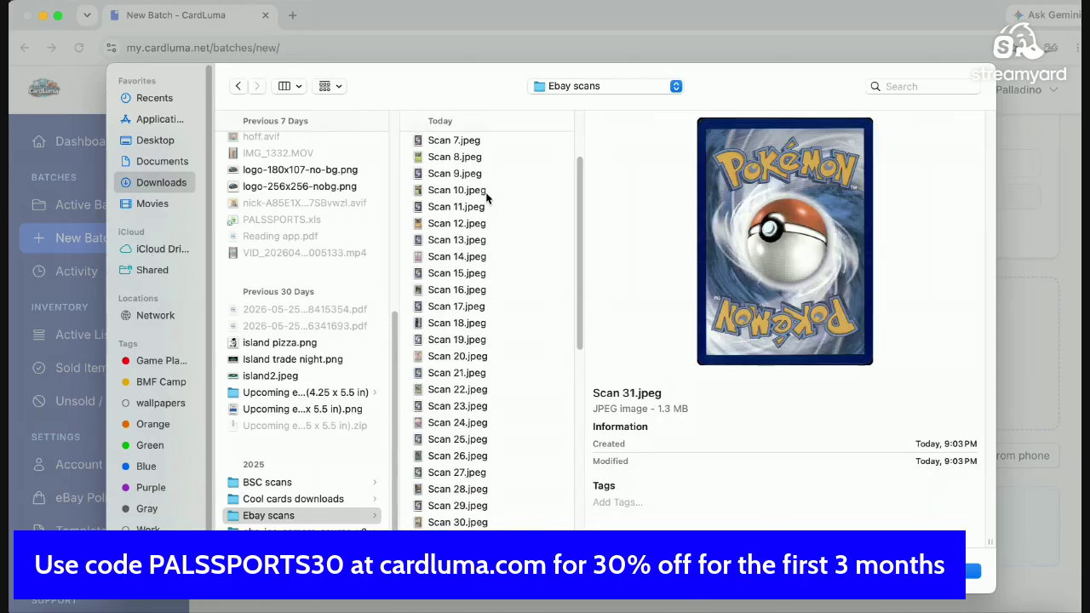
{"action": "key", "text": "Down"}
{"action": "key", "text": "Down"}
{"action": "key", "text": "Down"}
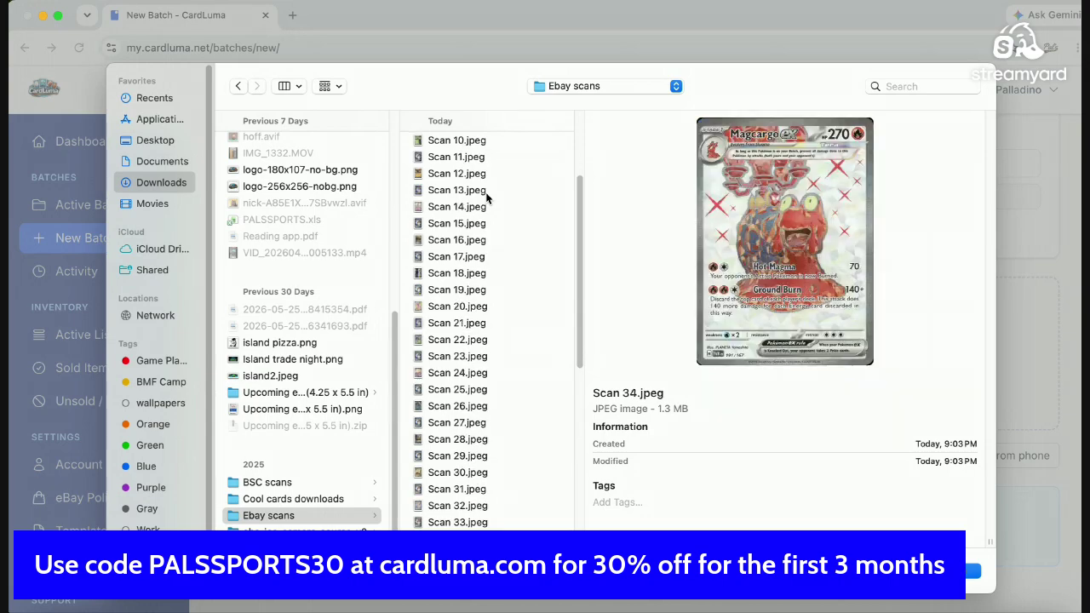
{"action": "key", "text": "Down"}
{"action": "key", "text": "Down"}
{"action": "key", "text": "Down"}
{"action": "key", "text": "Down"}
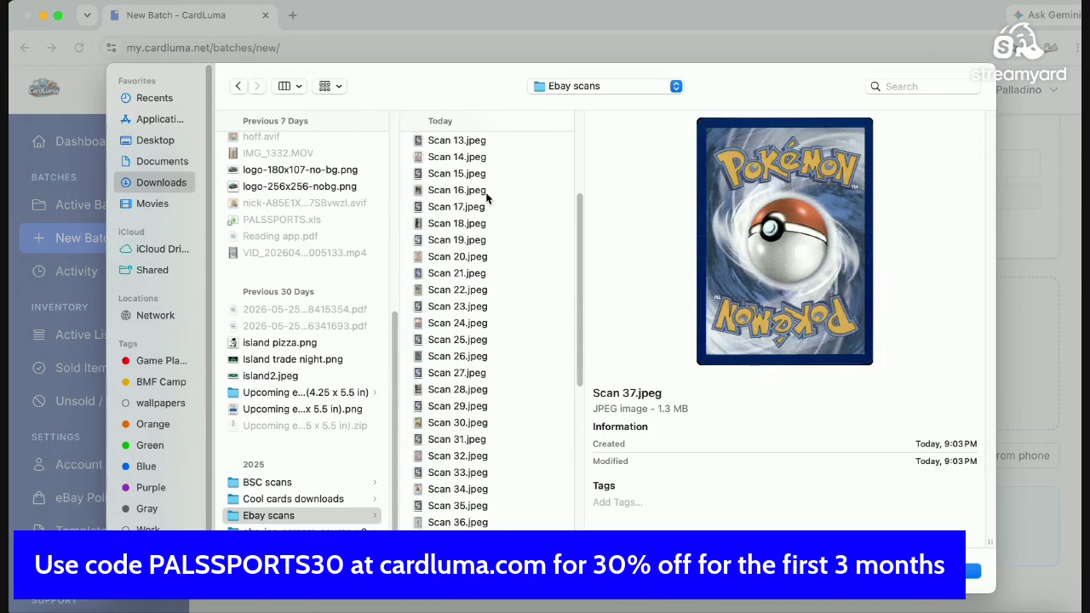
{"action": "key", "text": "Down"}
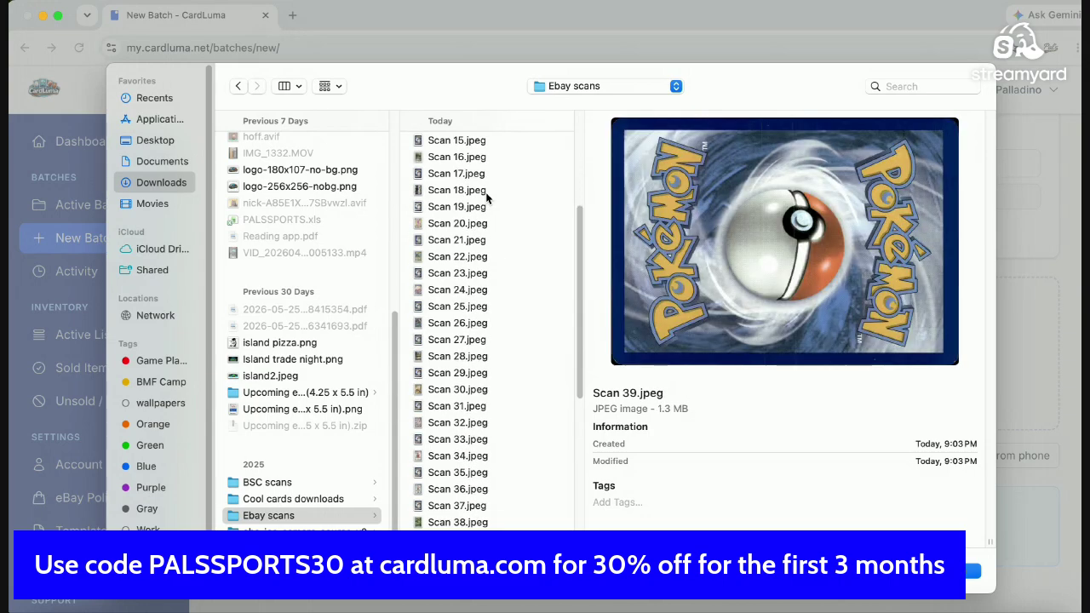
Step: Compare Scan 39.jpeg with its neighbours, move this extra sideways card back to the Trash, and recheck Scan 38.jpeg and Scan 40.jpeg
{"action": "key", "text": "Up"}
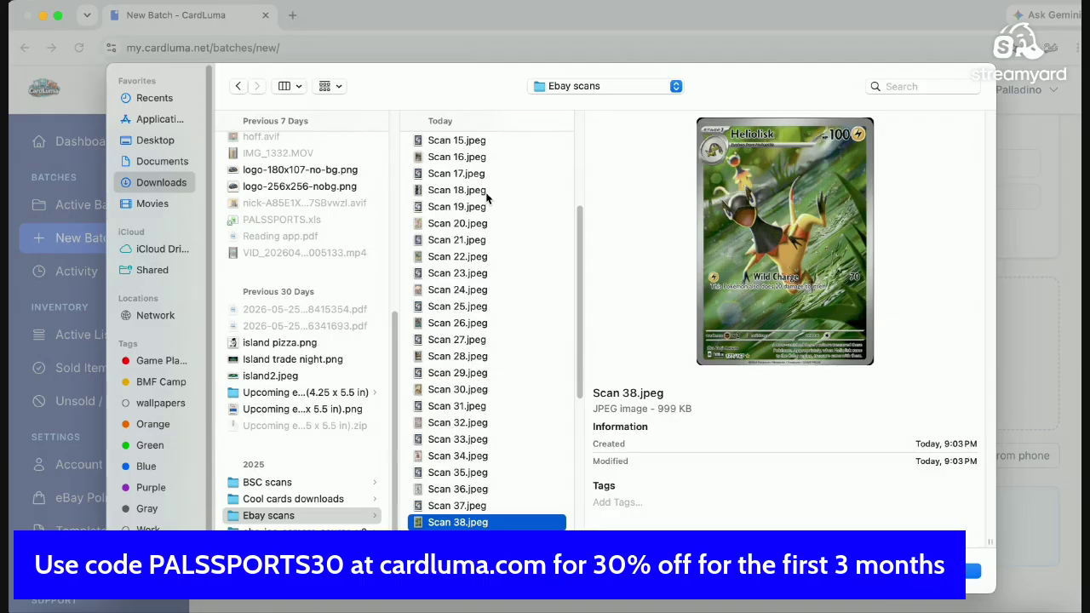
{"action": "key", "text": "Down"}
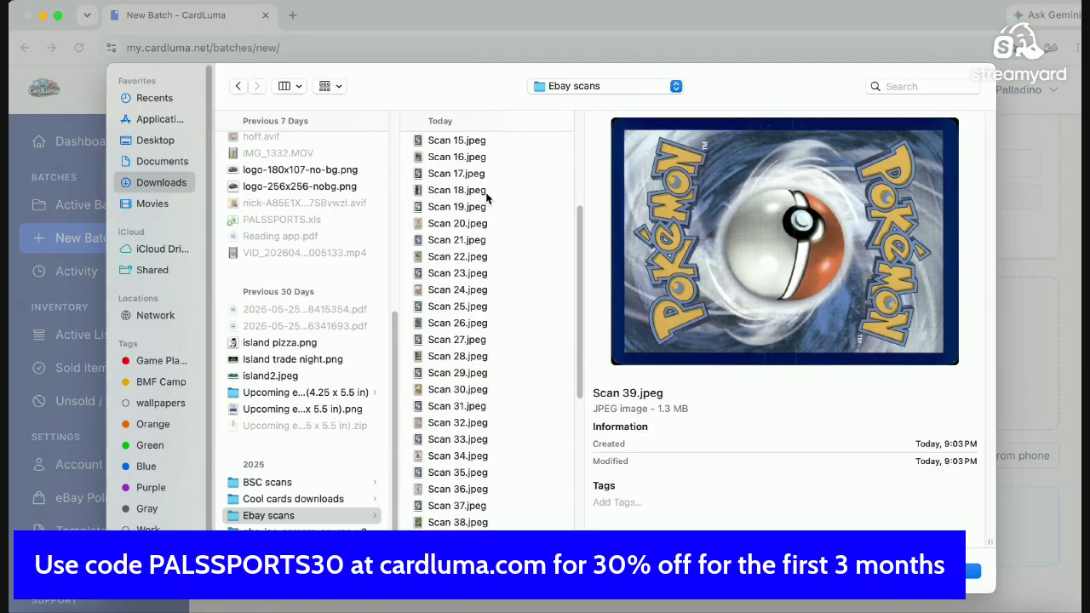
{"action": "key", "text": "Down"}
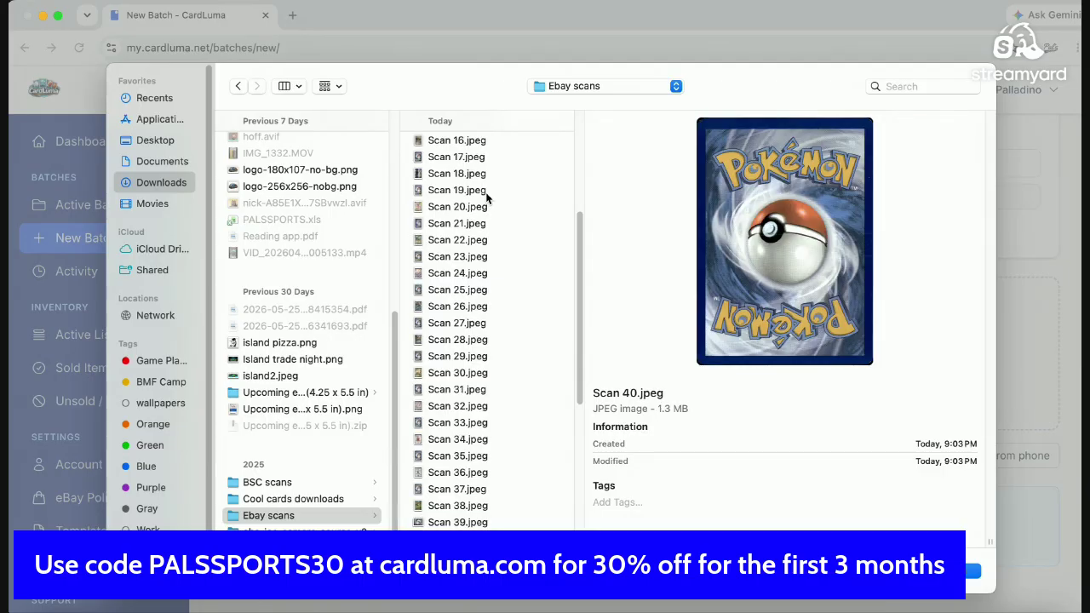
{"action": "key", "text": "Up"}
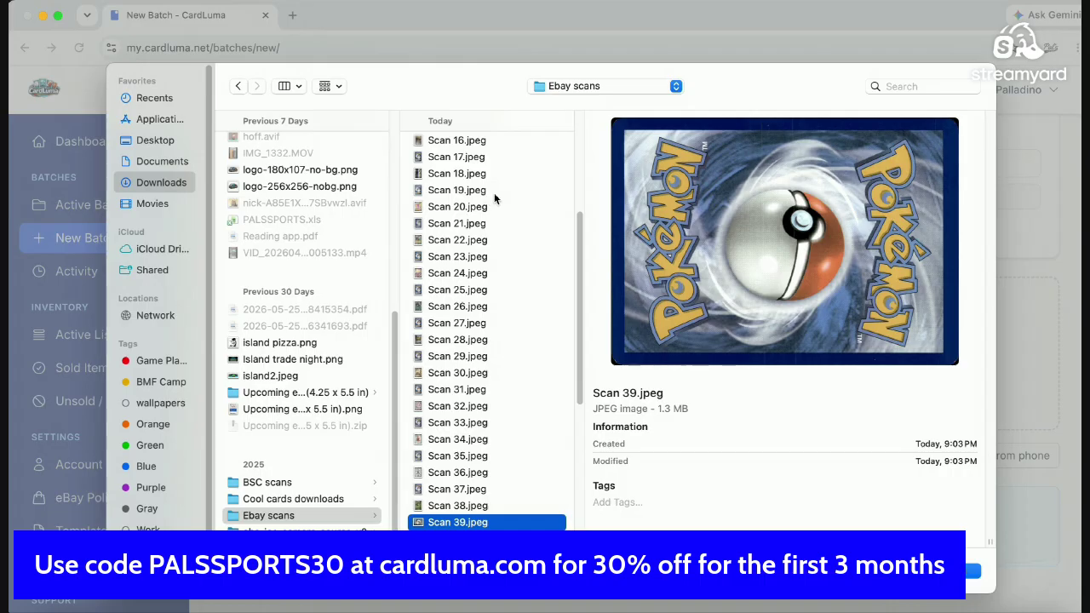
{"action": "right_click", "coordinate": [475, 525]}
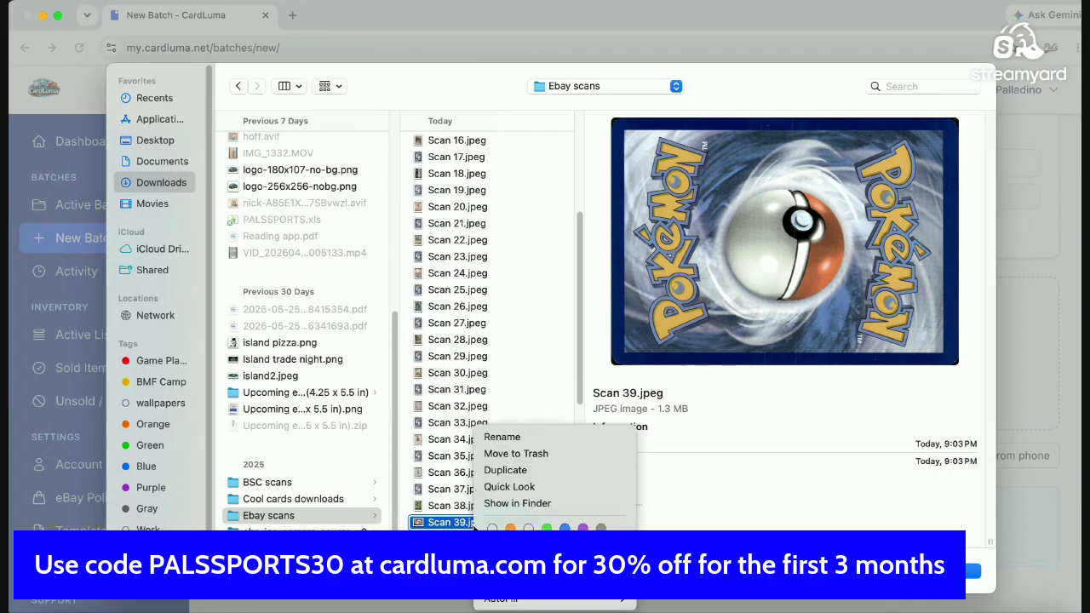
{"action": "left_click", "coordinate": [519, 455]}
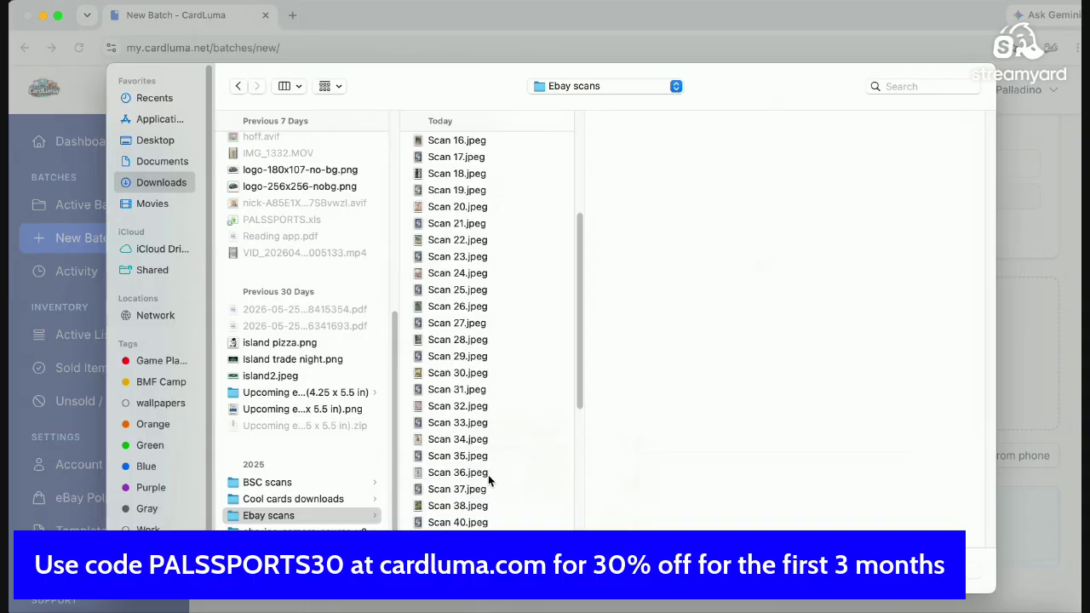
{"action": "left_click", "coordinate": [473, 523]}
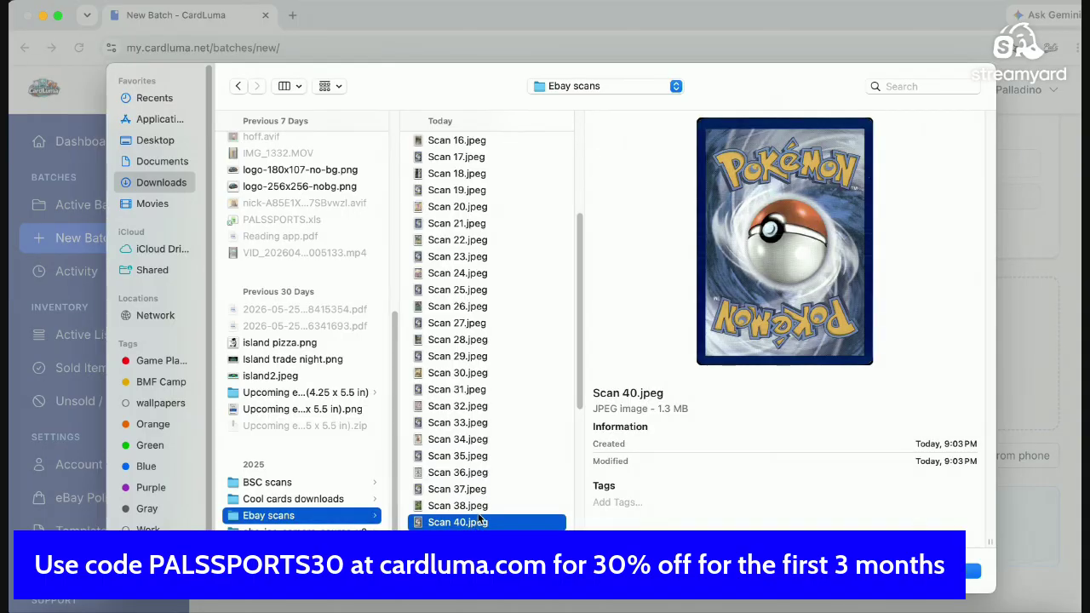
{"action": "left_click", "coordinate": [481, 507]}
{"action": "left_click", "coordinate": [480, 522]}
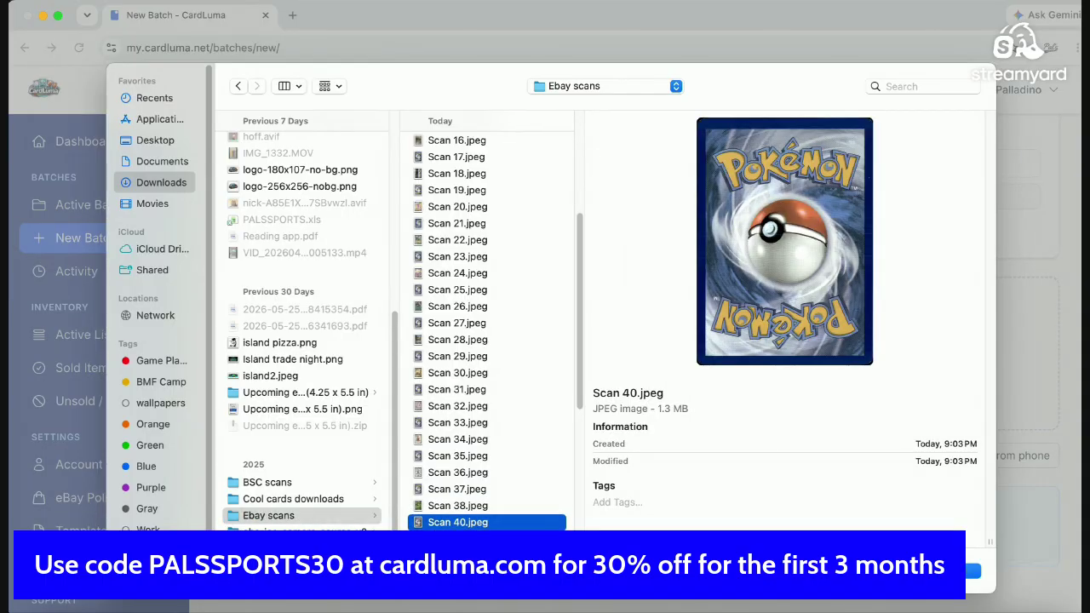
Step: Select all of today's remaining scans from Scan 0.jpeg to Scan 46.jpeg and add them to the batch
{"action": "scroll", "coordinate": [481, 430], "scroll_direction": "up", "scroll_amount": 5}
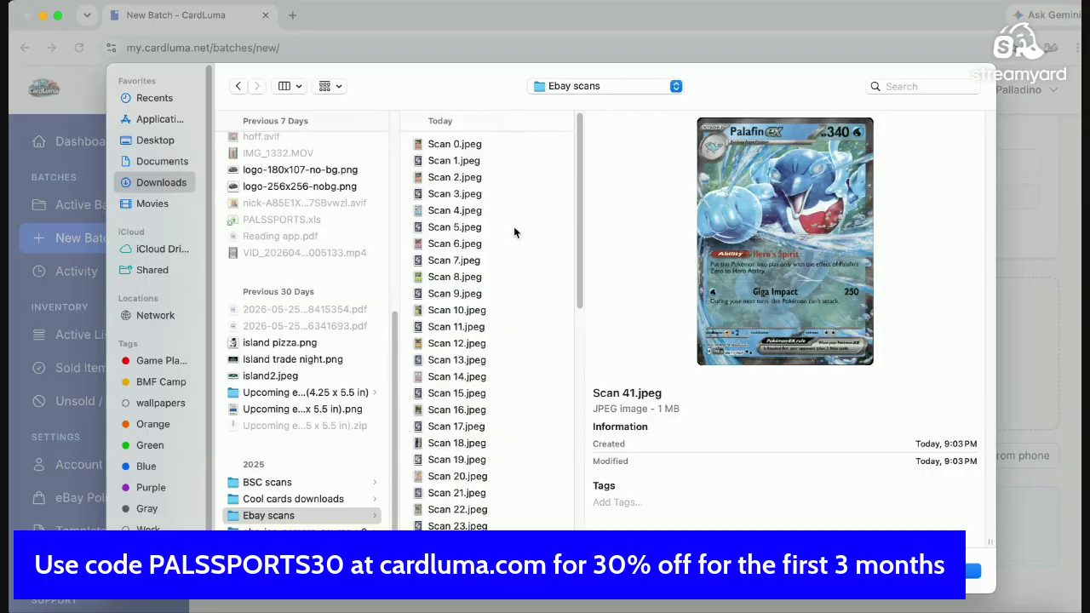
{"action": "left_click_drag", "start_coordinate": [511, 155], "coordinate": [526, 465]}
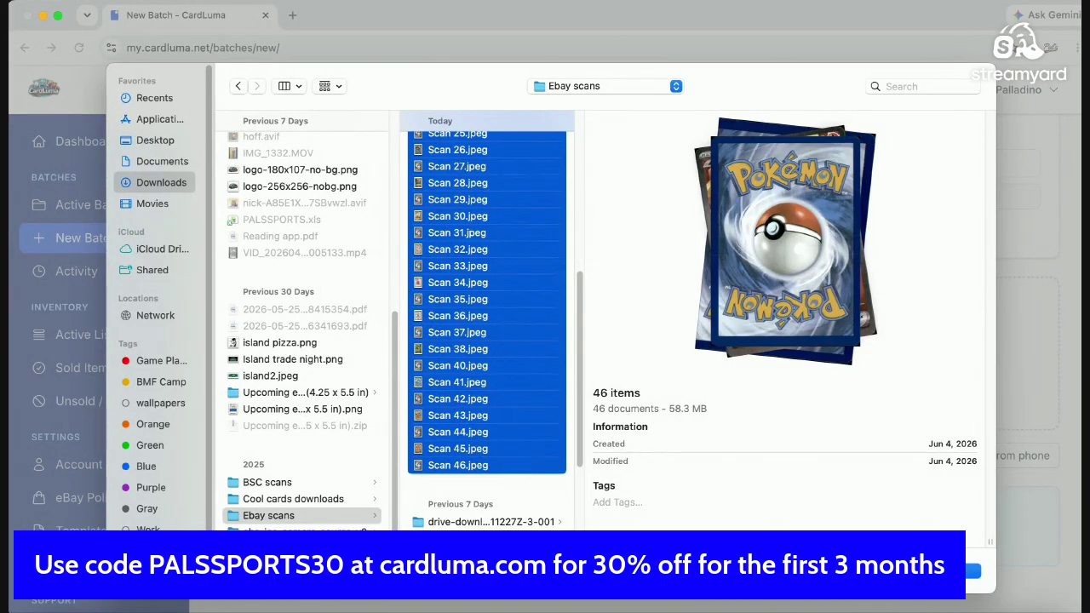
{"action": "key", "text": "Return"}
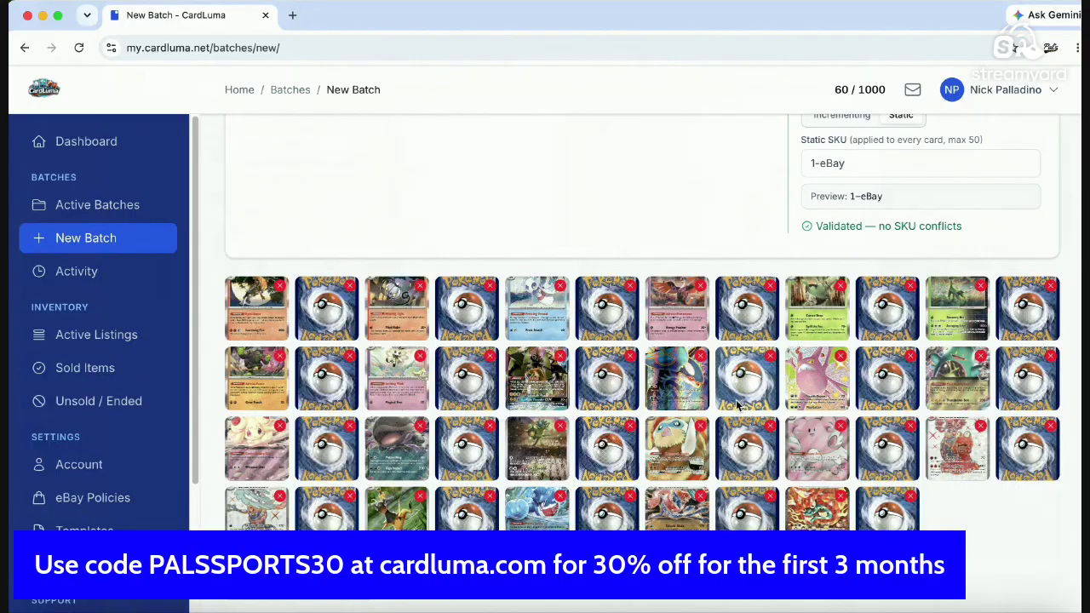
Step: Look over the front/back order of the added card images and continue the batch to pairing
{"action": "scroll", "coordinate": [738, 406], "scroll_direction": "down", "scroll_amount": 3}
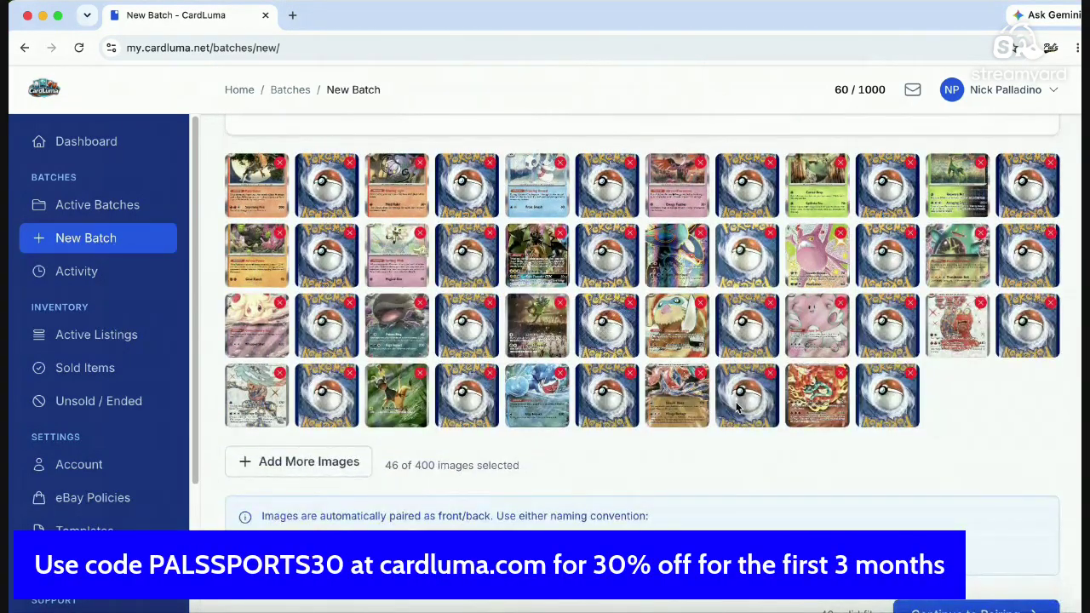
{"action": "scroll", "coordinate": [738, 407], "scroll_direction": "down", "scroll_amount": 1}
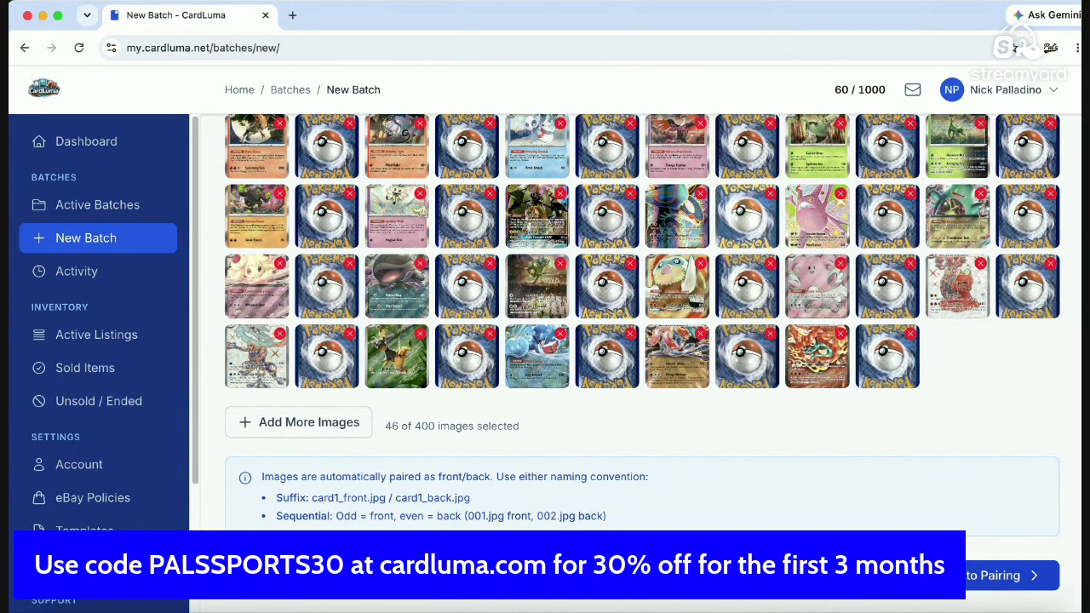
{"action": "left_click", "coordinate": [992, 575]}
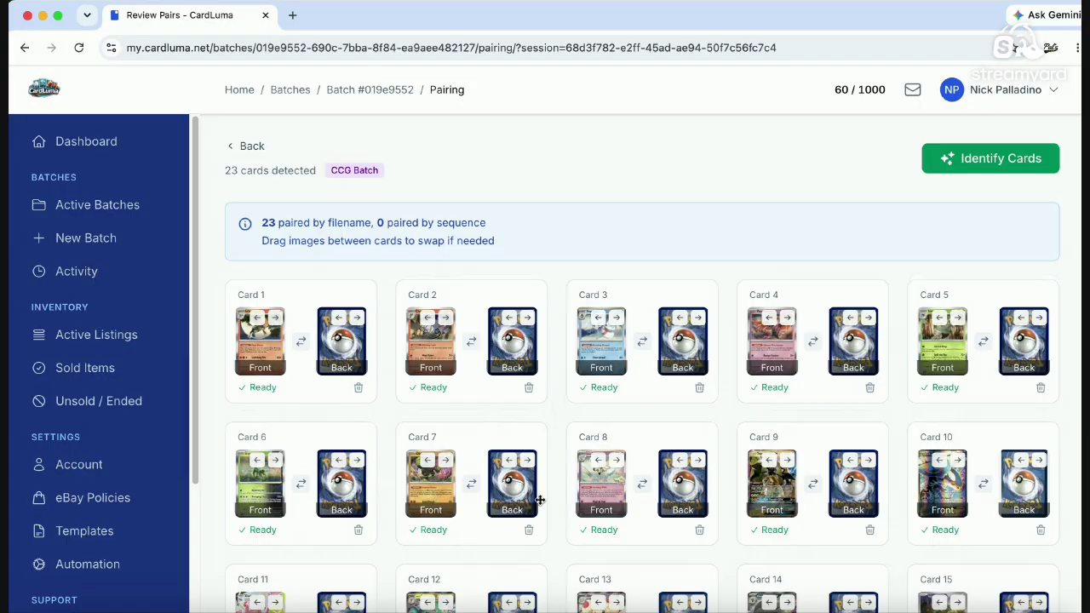
Step: Check the front and back pairing of every card in the batch and start identifying the cards
{"action": "scroll", "coordinate": [908, 506], "scroll_direction": "down", "scroll_amount": 3}
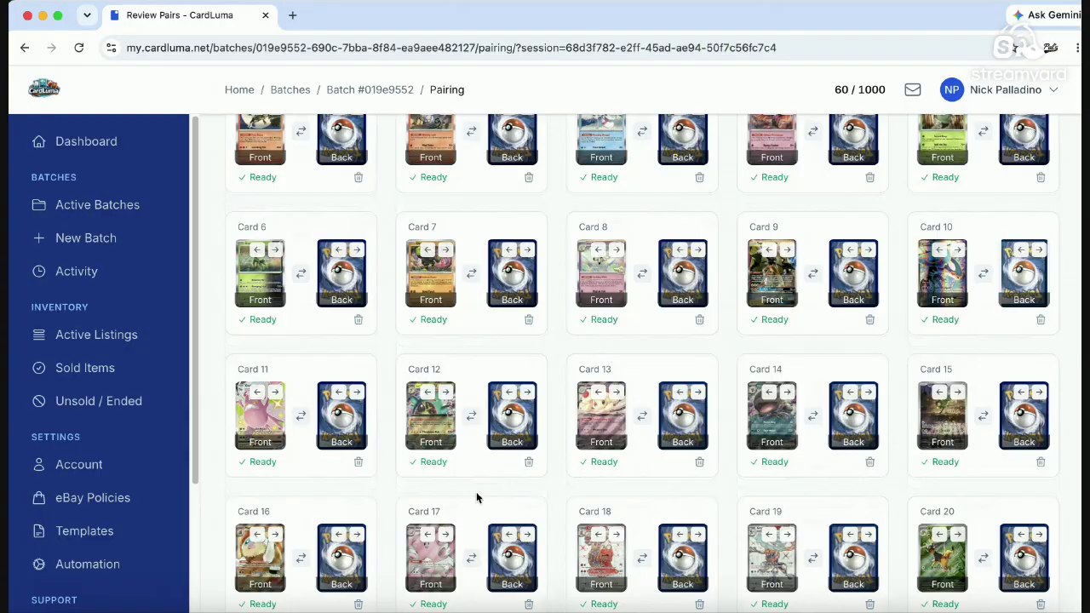
{"action": "scroll", "coordinate": [681, 545], "scroll_direction": "down", "scroll_amount": 1}
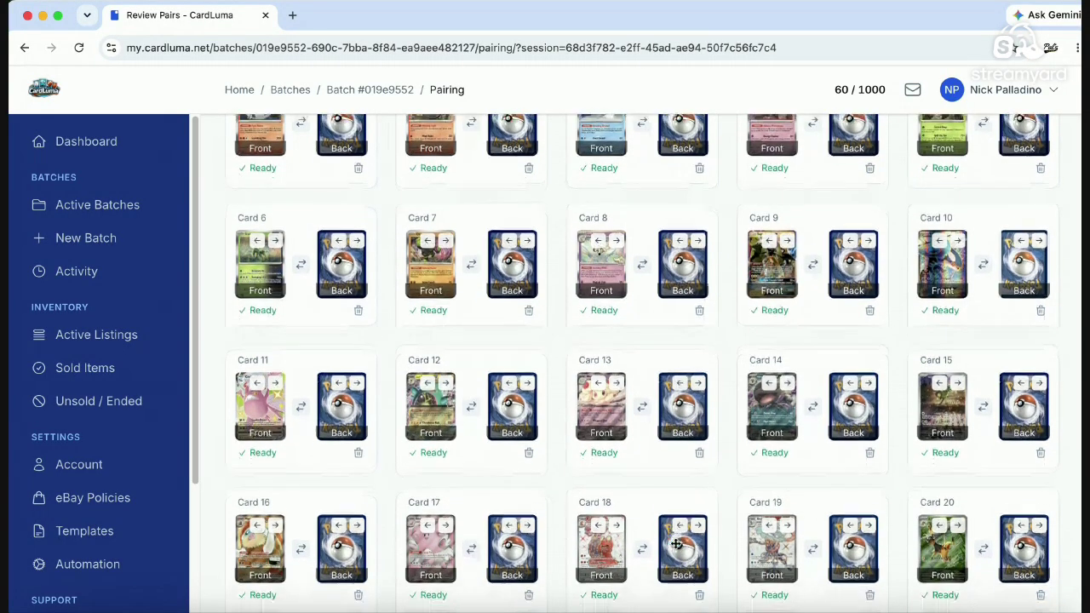
{"action": "scroll", "coordinate": [899, 506], "scroll_direction": "down", "scroll_amount": 1}
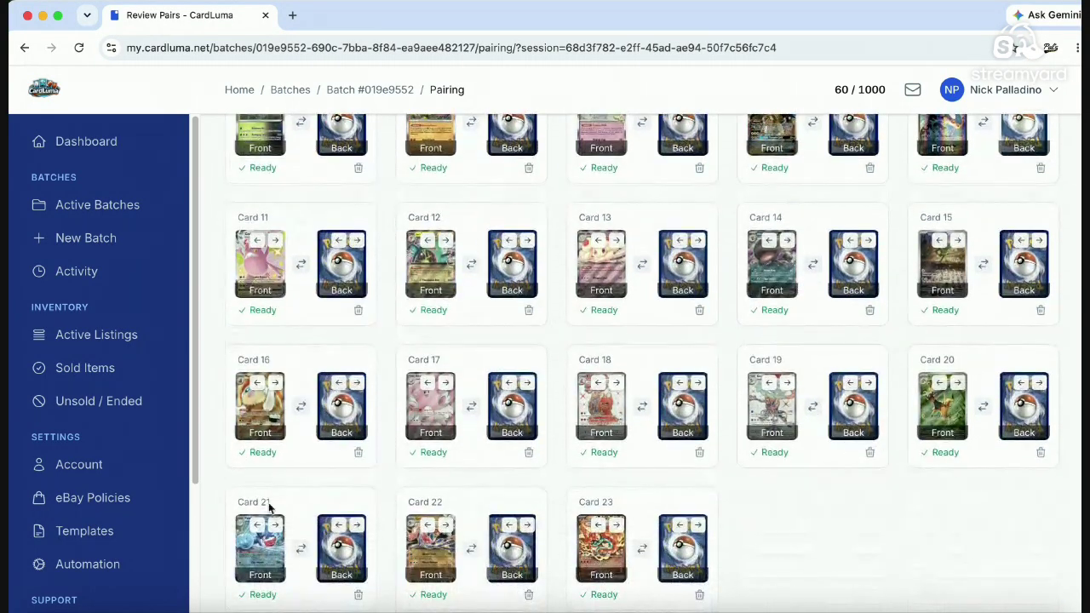
{"action": "scroll", "coordinate": [577, 488], "scroll_direction": "up", "scroll_amount": 5}
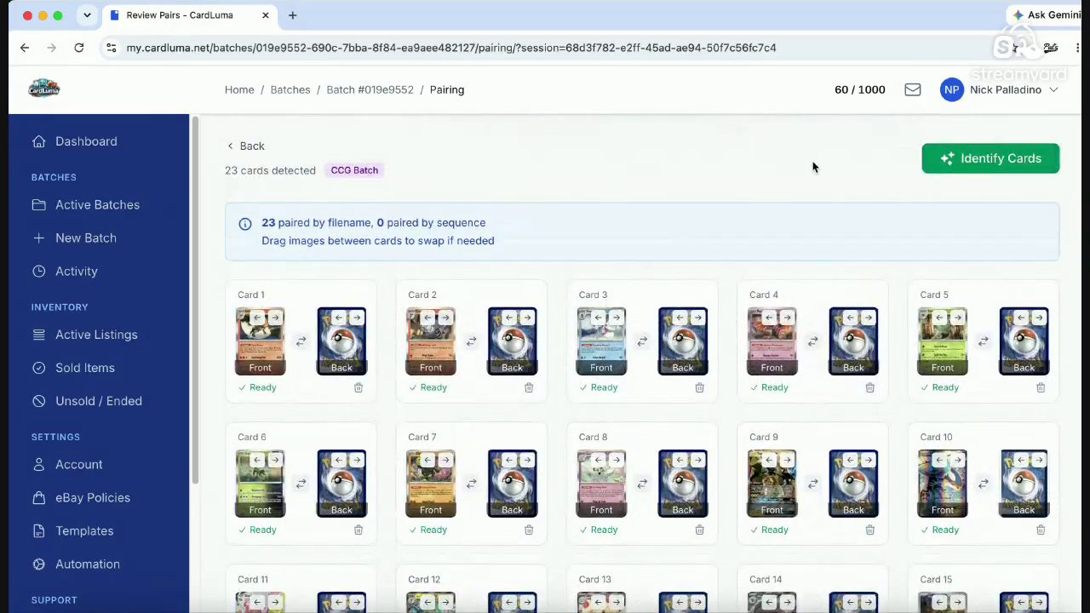
{"action": "left_click", "coordinate": [973, 164]}
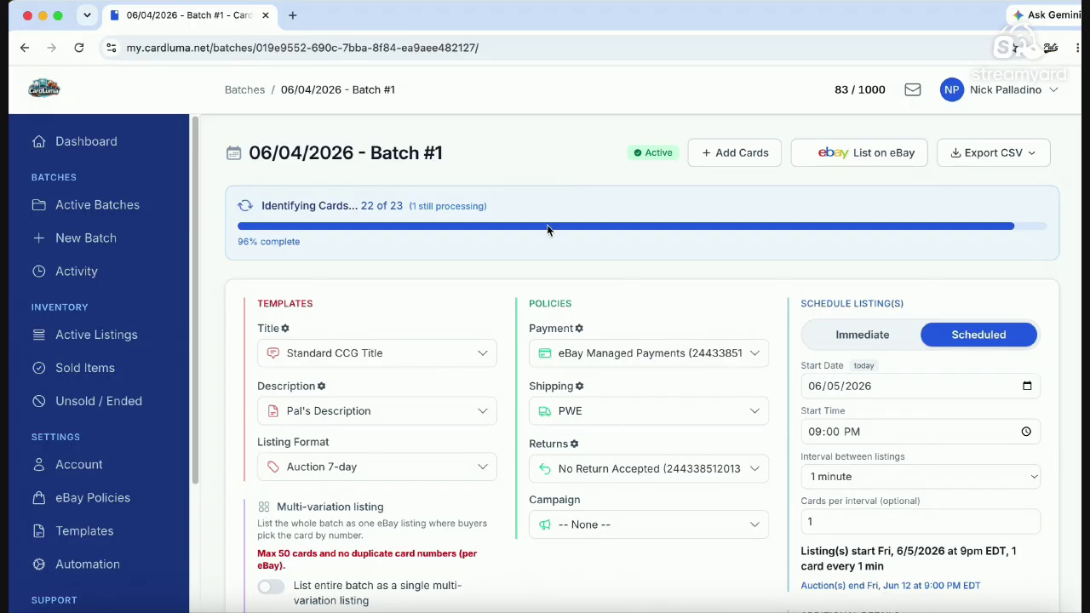
Step: Look over the batch's templates, policies and schedule, and open the identified cards for review
{"action": "scroll", "coordinate": [540, 236], "scroll_direction": "down", "scroll_amount": 2}
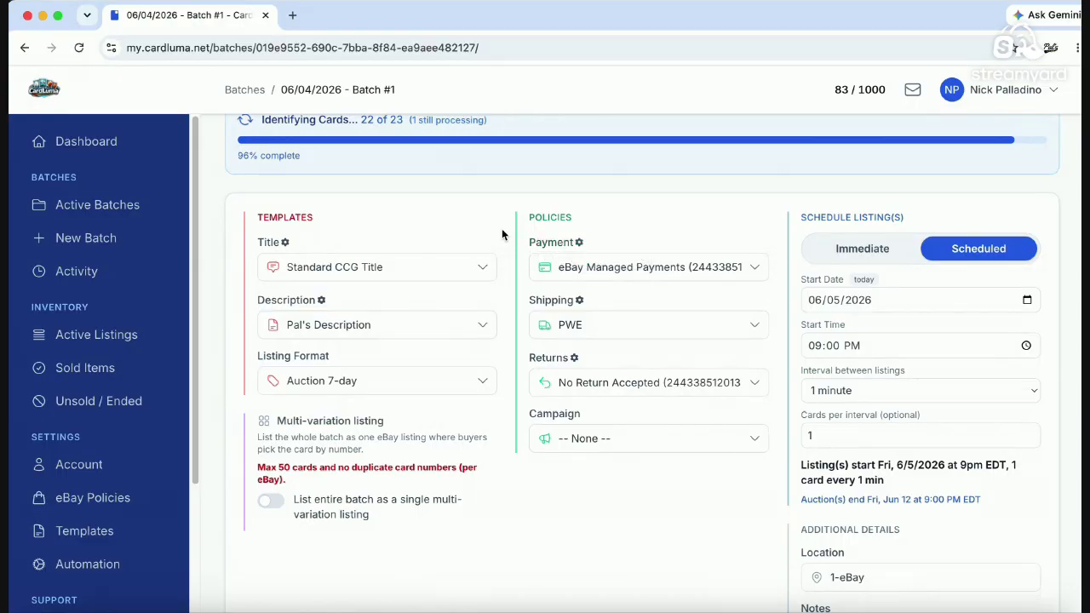
{"action": "scroll", "coordinate": [501, 230], "scroll_direction": "up", "scroll_amount": 2}
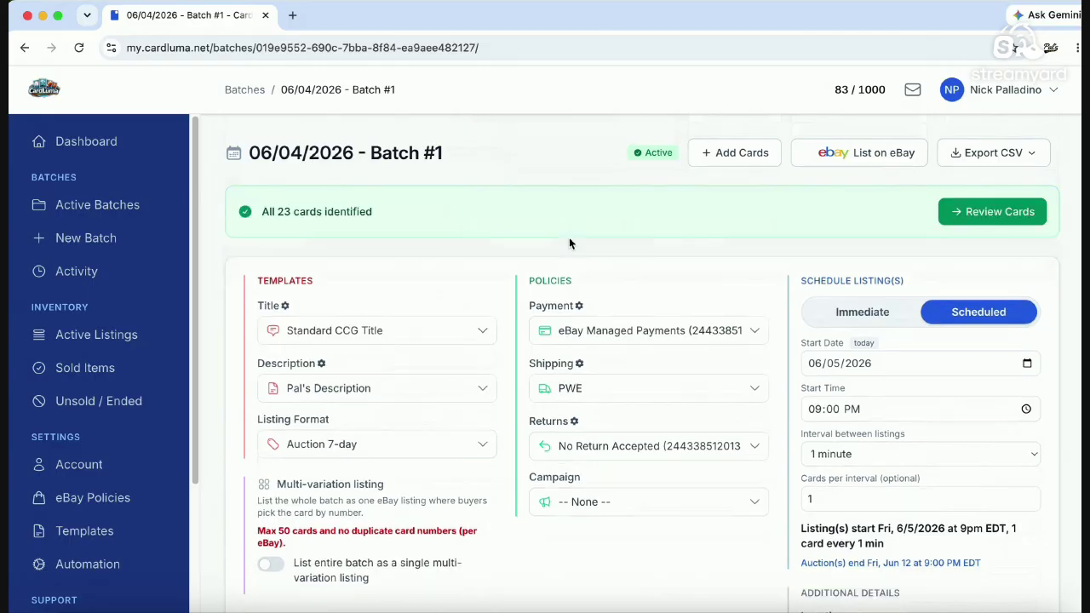
{"action": "left_click", "coordinate": [989, 212]}
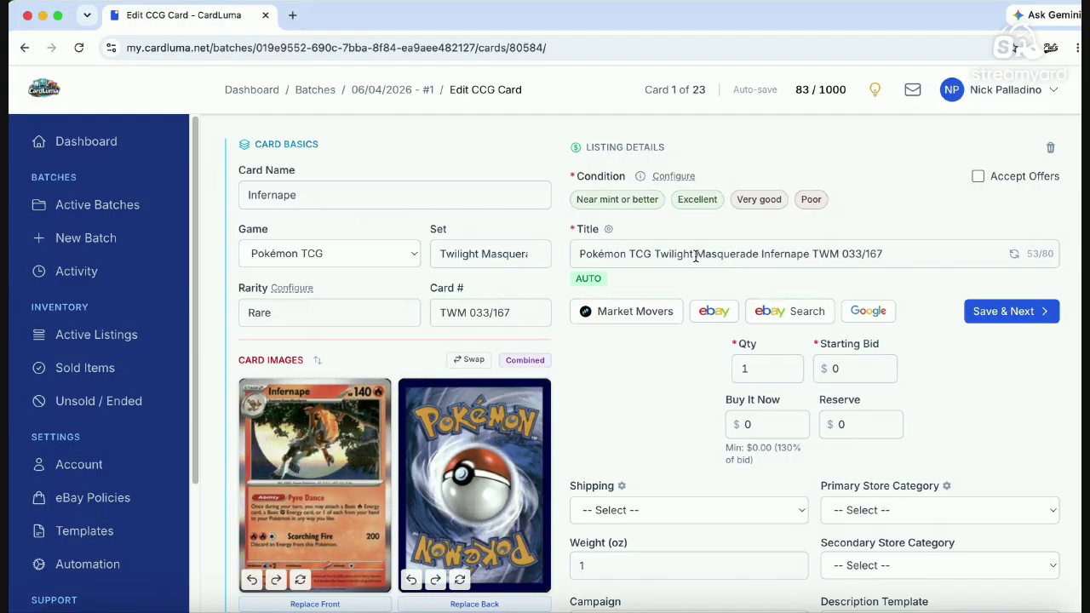
Step: Set the Infernape card's condition to Near mint or better and its starting bid to $0.25
{"action": "left_click", "coordinate": [624, 205]}
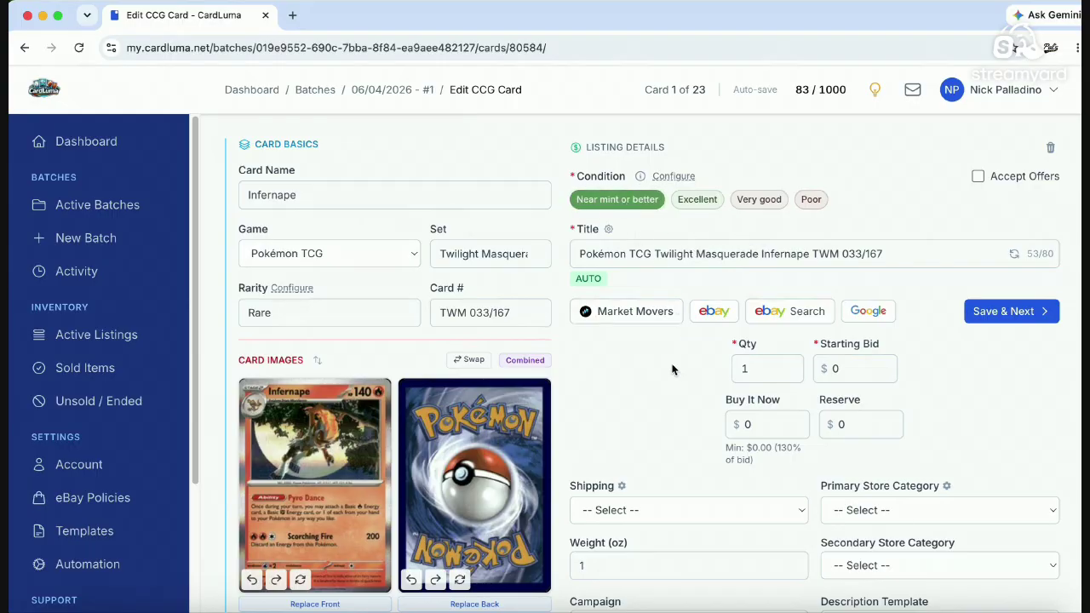
{"action": "left_click", "coordinate": [858, 369]}
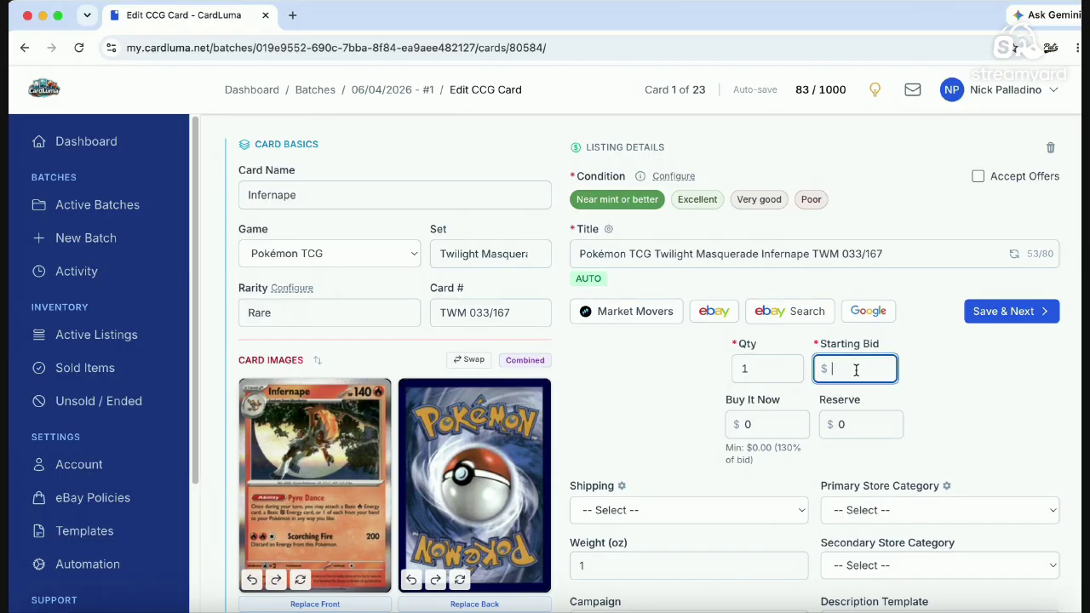
{"action": "type", "text": ".25"}
{"action": "left_click", "coordinate": [981, 397]}
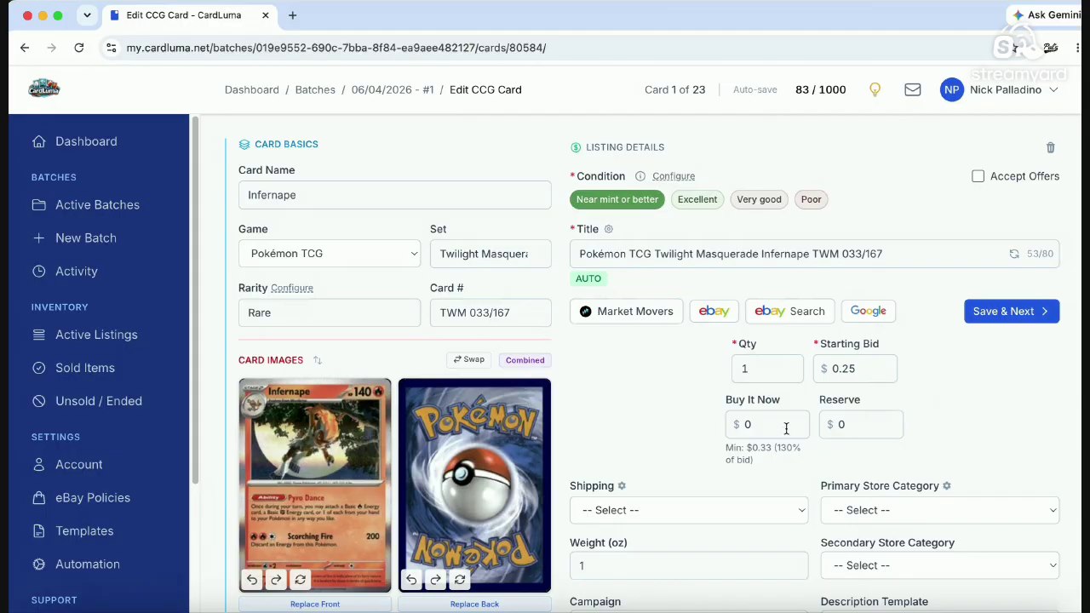
Step: Look up the Infernape card's sales comps in Market Movers and return to the card in CardLuma
{"action": "left_click", "coordinate": [650, 313]}
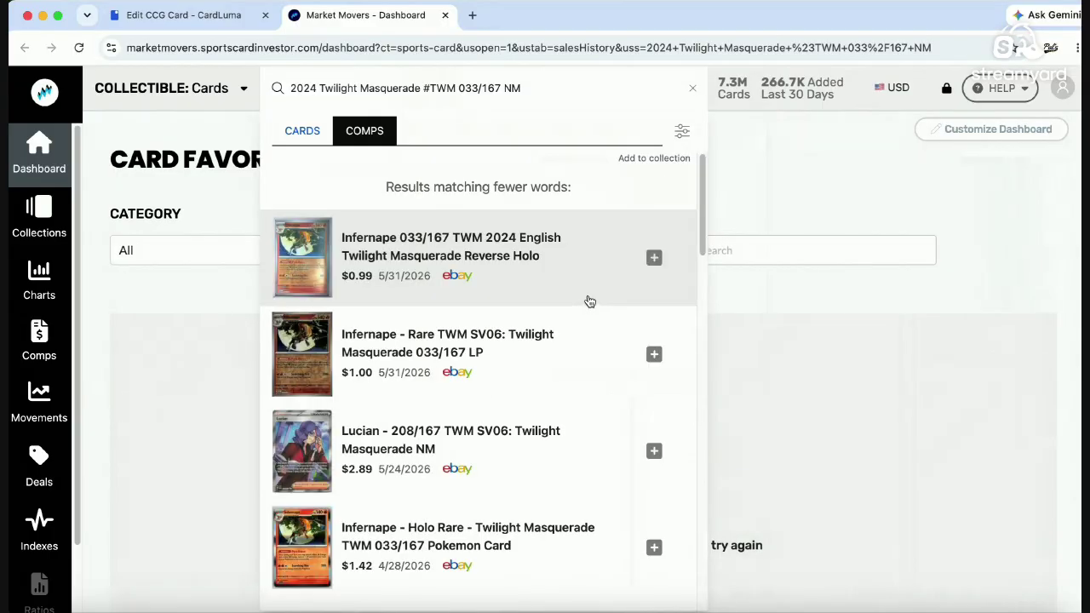
{"action": "left_click", "coordinate": [446, 16]}
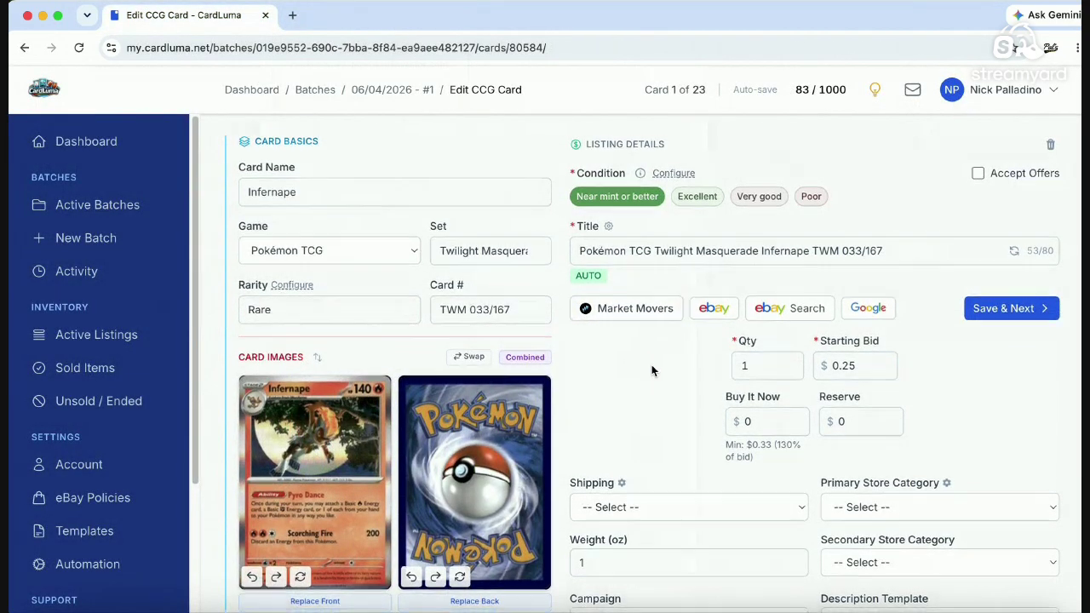
Step: Set the Infernape card's shipping policy to PWE (Default) and look over its manufacturing, identity and card details
{"action": "scroll", "coordinate": [651, 364], "scroll_direction": "down", "scroll_amount": 2}
{"action": "left_click", "coordinate": [651, 435]}
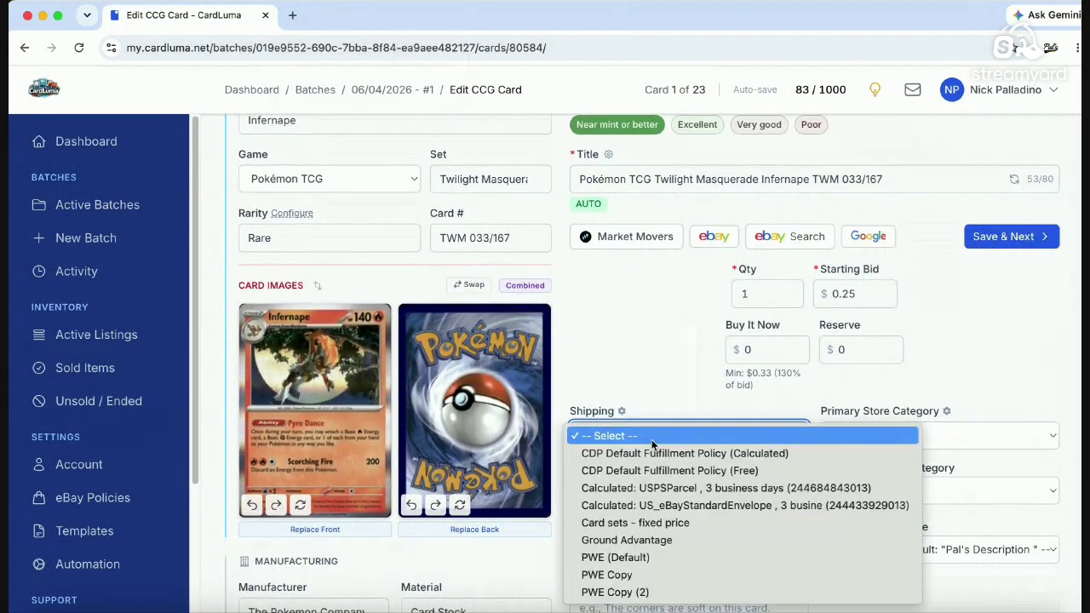
{"action": "left_click", "coordinate": [651, 558]}
{"action": "scroll", "coordinate": [677, 426], "scroll_direction": "down", "scroll_amount": 4}
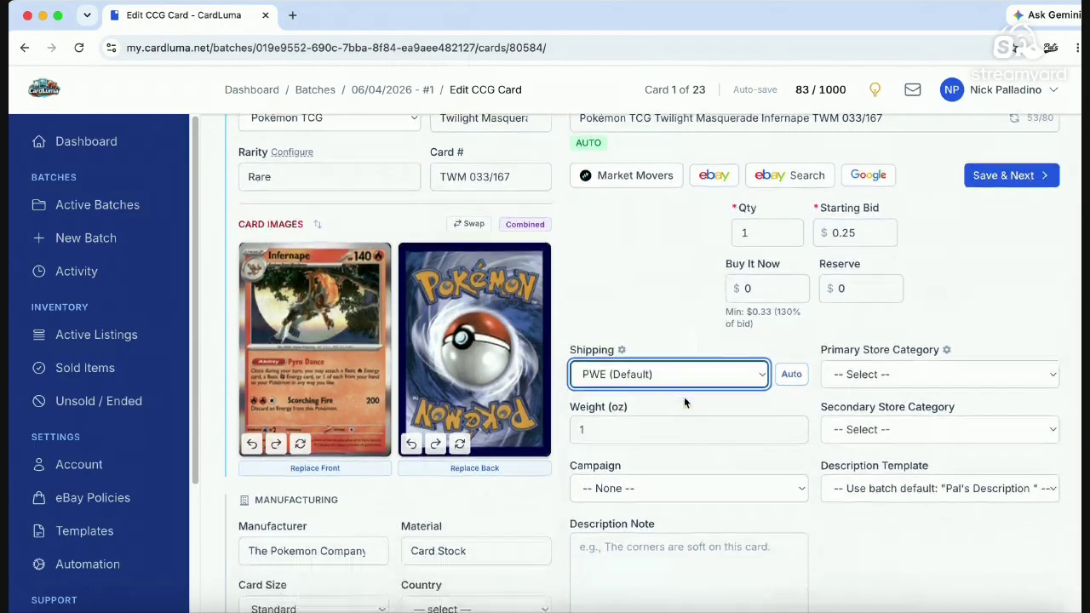
{"action": "scroll", "coordinate": [684, 397], "scroll_direction": "down", "scroll_amount": 4}
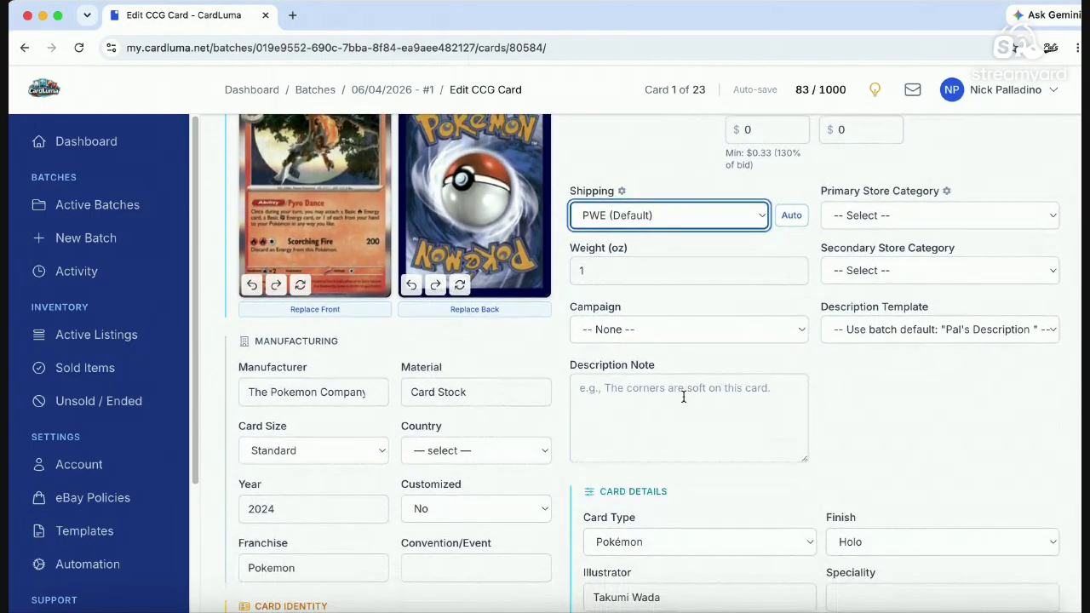
{"action": "scroll", "coordinate": [684, 399], "scroll_direction": "down", "scroll_amount": 9}
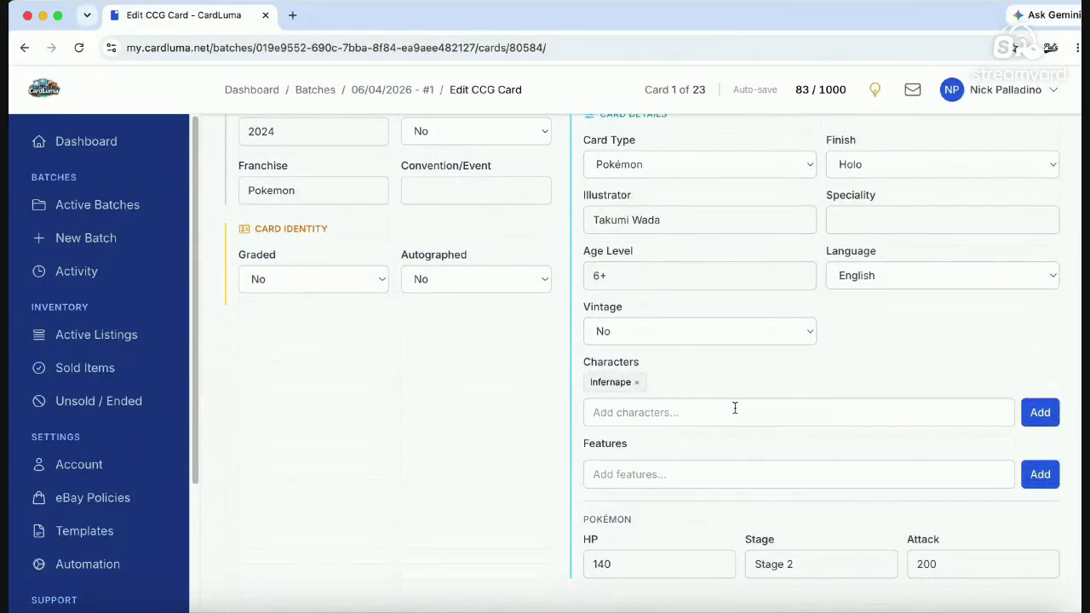
Step: Save the Infernape card, advance to the Chandelure card and set its condition to Near mint or better
{"action": "scroll", "coordinate": [734, 411], "scroll_direction": "up", "scroll_amount": 13}
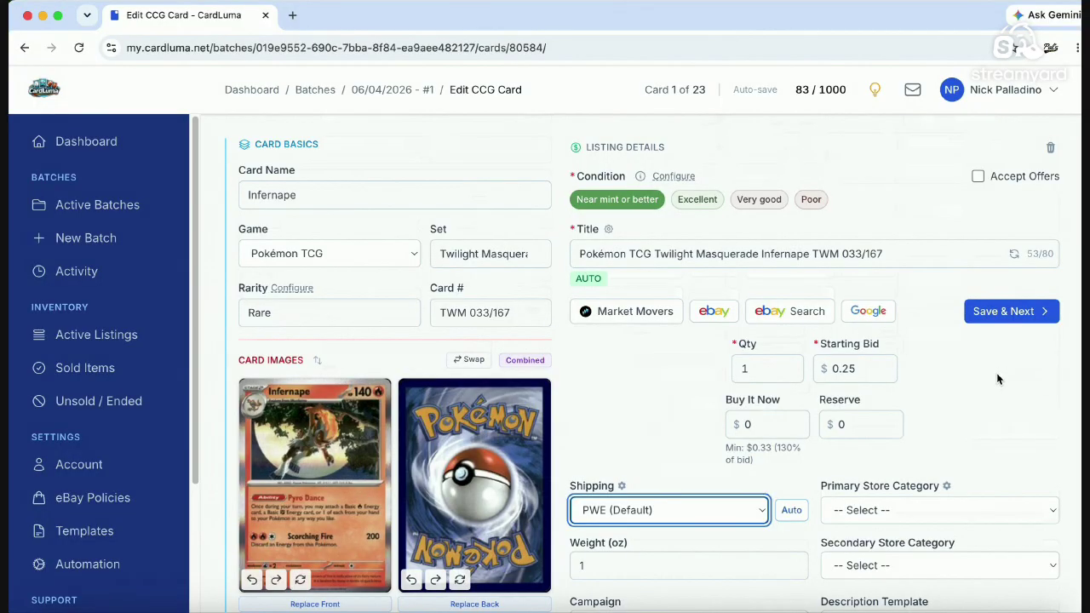
{"action": "left_click", "coordinate": [1006, 316]}
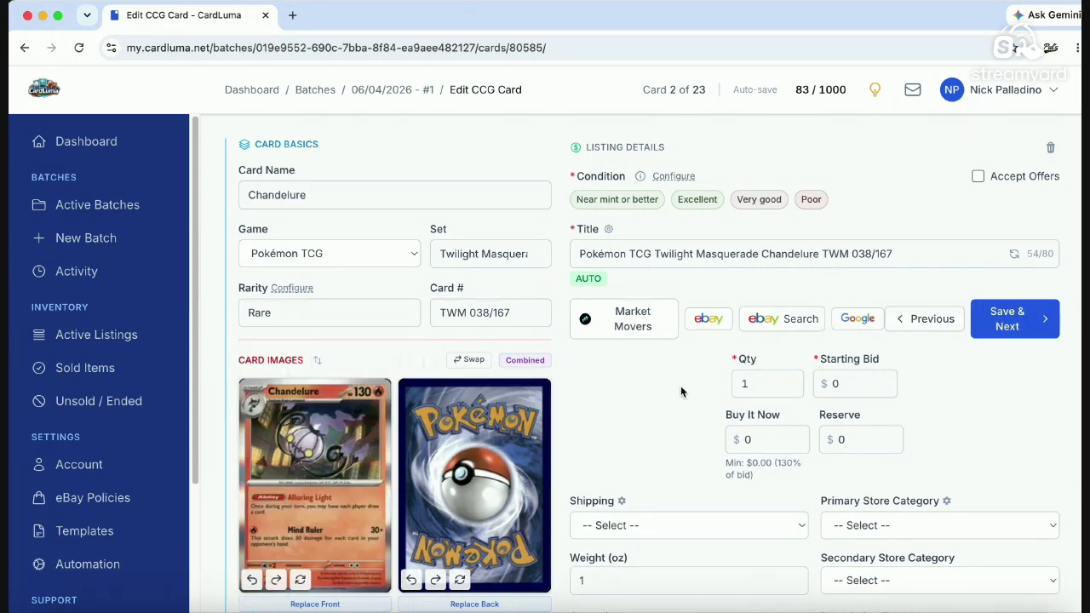
{"action": "left_click", "coordinate": [636, 203]}
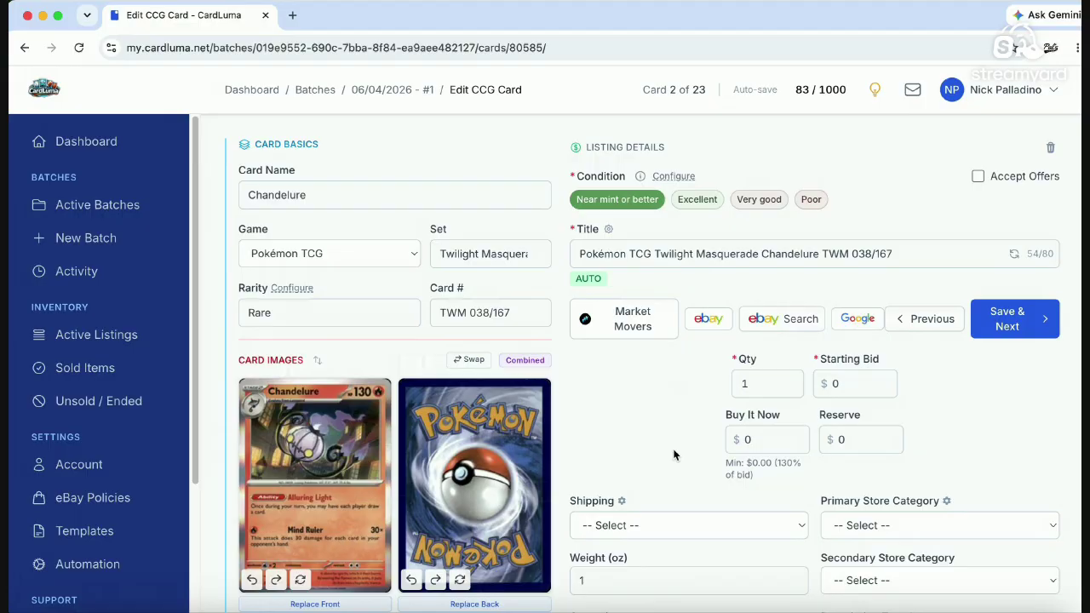
Step: Review the Chandelure card's details, then save it with a $0.25 starting bid and PWE (Default) shipping
{"action": "scroll", "coordinate": [674, 455], "scroll_direction": "down", "scroll_amount": 4}
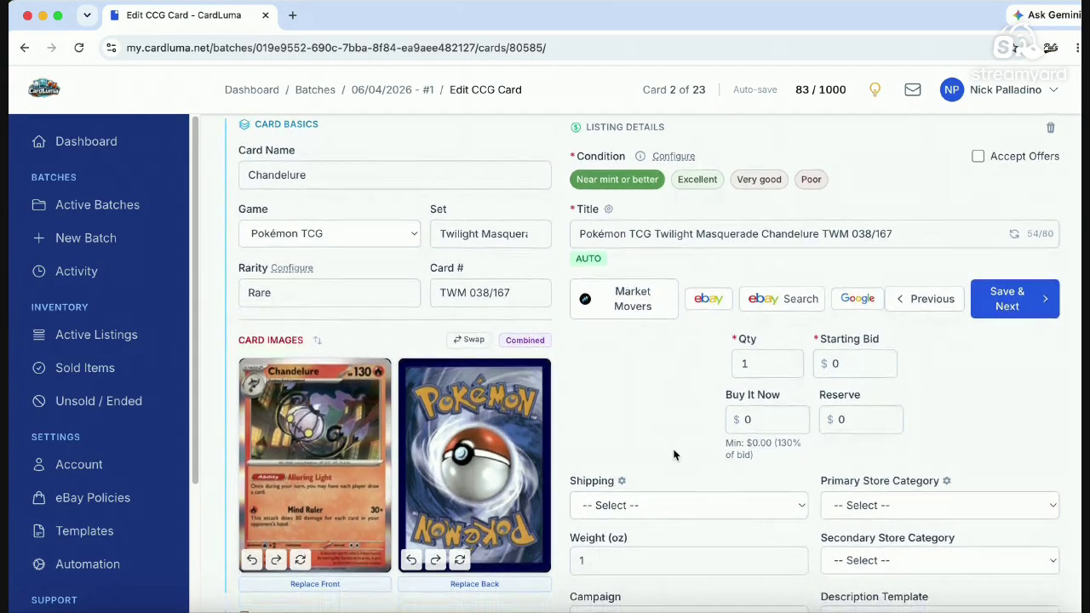
{"action": "scroll", "coordinate": [674, 458], "scroll_direction": "down", "scroll_amount": 6}
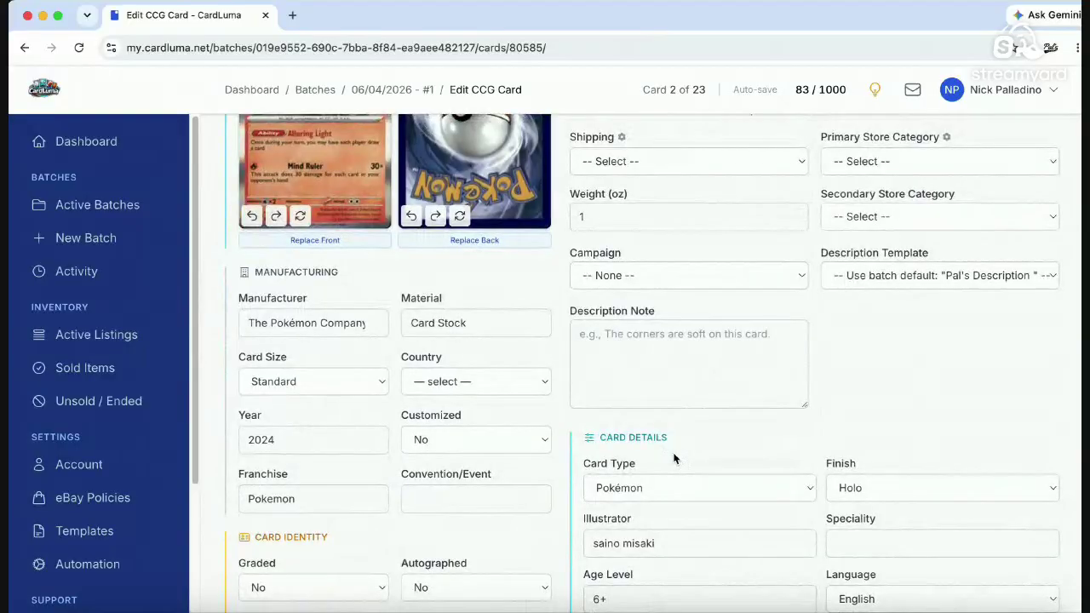
{"action": "scroll", "coordinate": [508, 435], "scroll_direction": "down", "scroll_amount": 6}
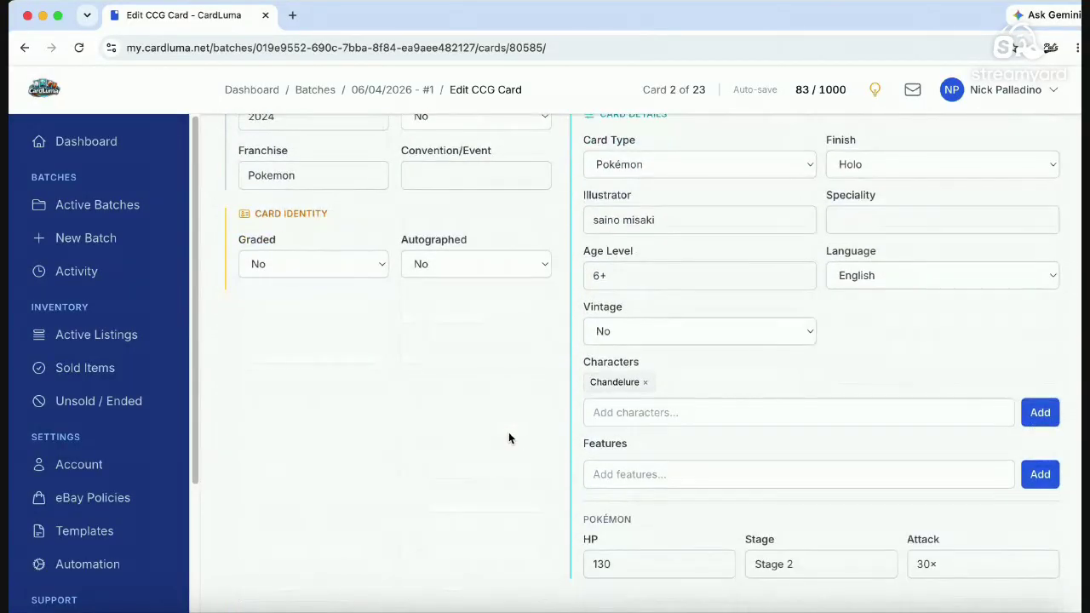
{"action": "scroll", "coordinate": [508, 432], "scroll_direction": "up", "scroll_amount": 15}
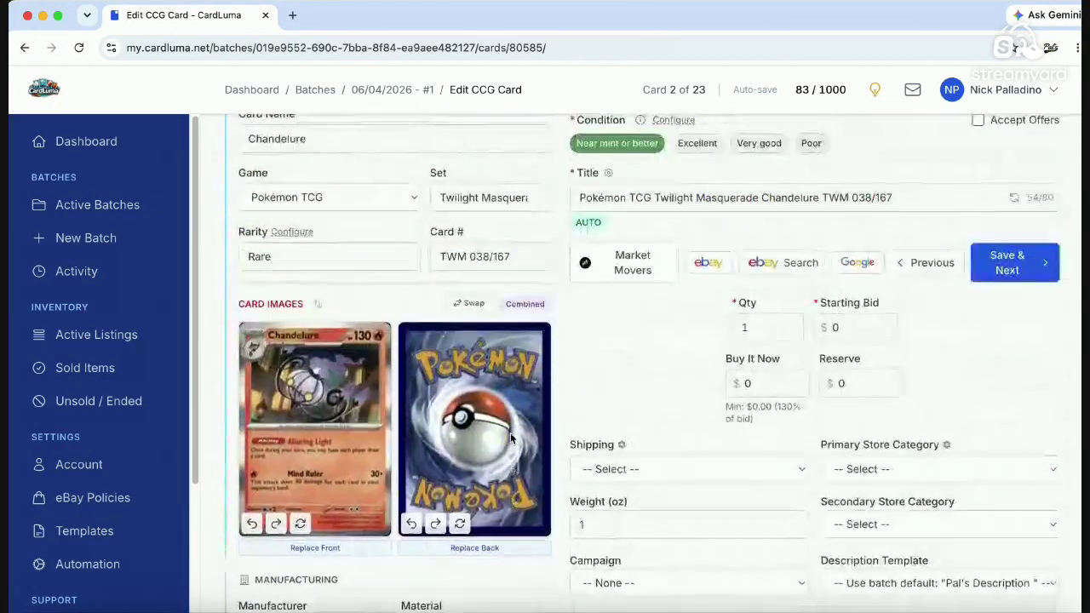
{"action": "left_click", "coordinate": [861, 331]}
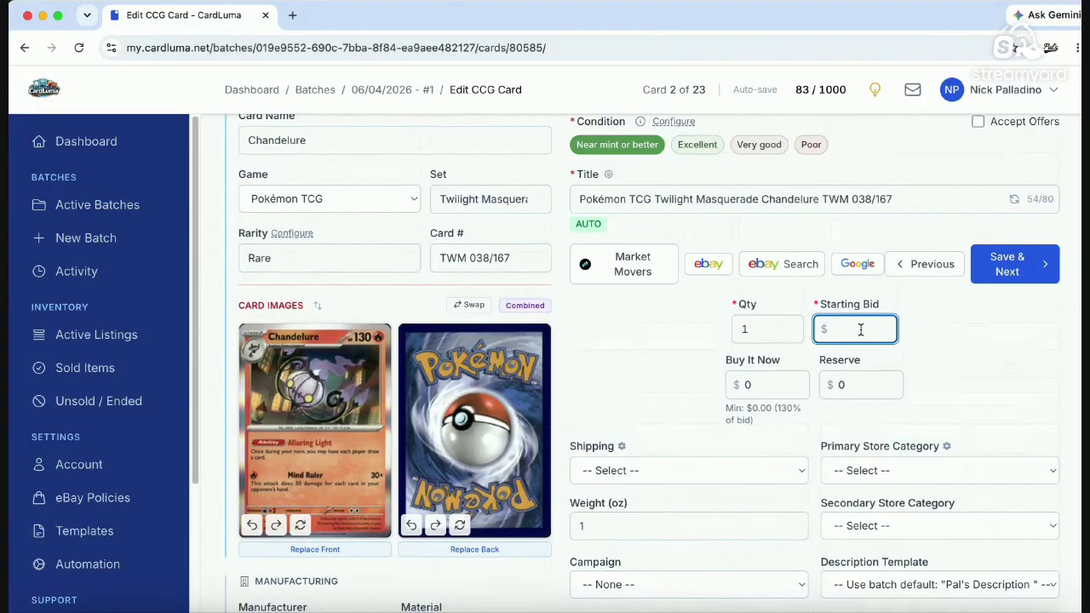
{"action": "type", "text": ".25"}
{"action": "left_click", "coordinate": [700, 474]}
{"action": "scroll", "coordinate": [672, 545], "scroll_direction": "down", "scroll_amount": 2}
{"action": "left_click", "coordinate": [635, 563]}
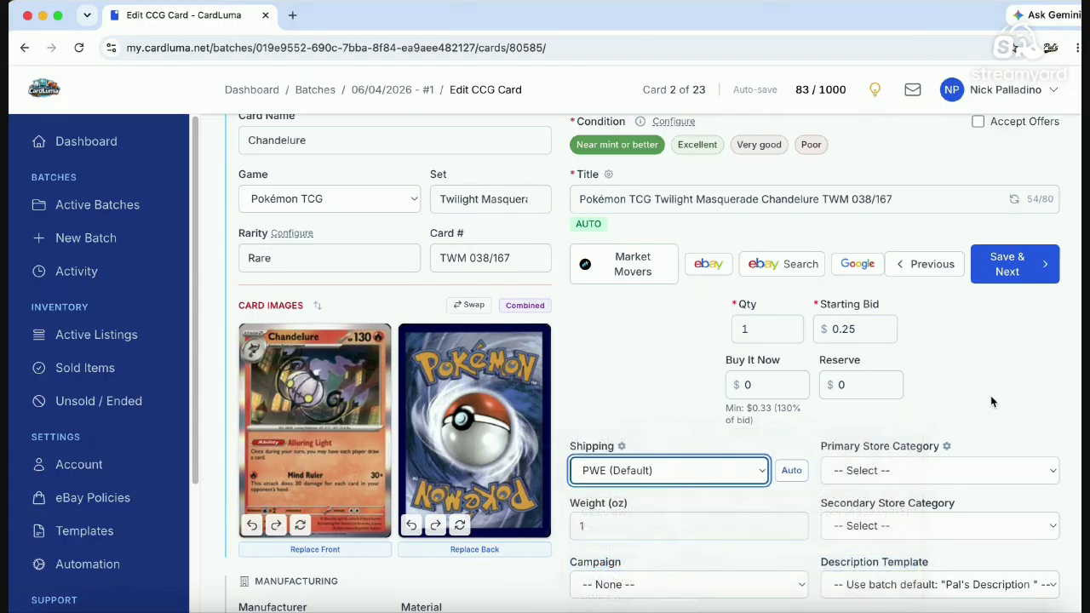
{"action": "scroll", "coordinate": [991, 396], "scroll_direction": "down", "scroll_amount": 1}
{"action": "scroll", "coordinate": [992, 397], "scroll_direction": "up", "scroll_amount": 2}
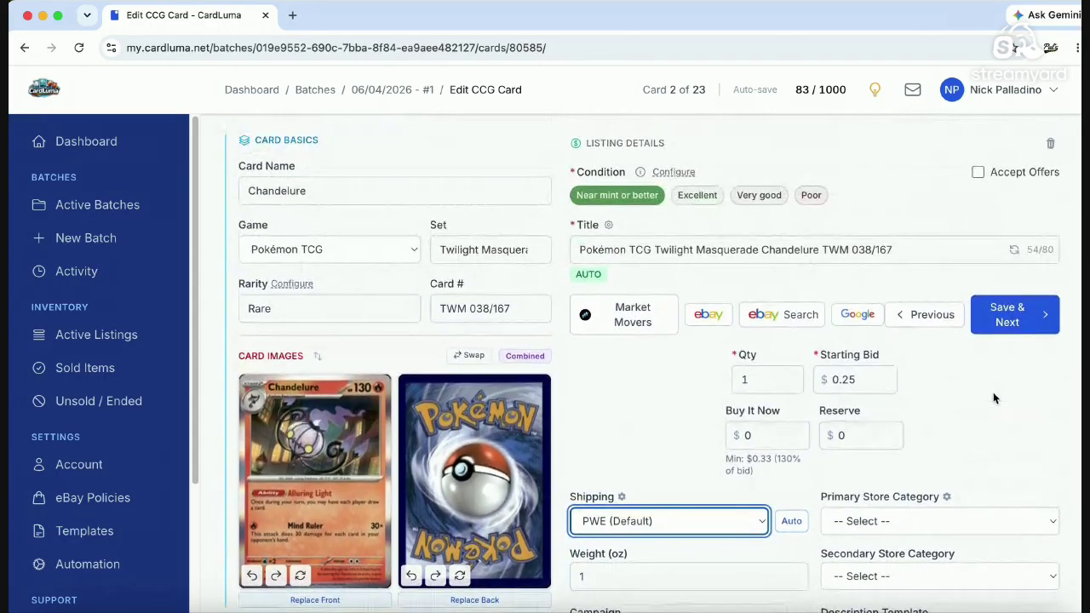
{"action": "left_click", "coordinate": [1012, 316]}
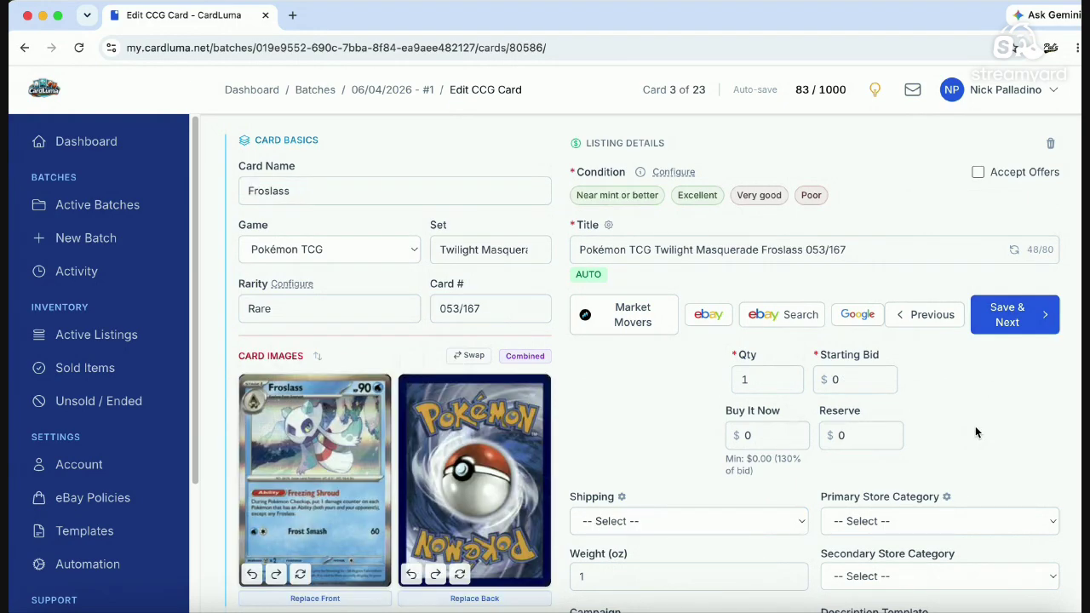
Step: Set the Froslass card's condition to Near mint or better, starting bid to $0.25 and shipping to PWE (Default)
{"action": "left_click", "coordinate": [649, 197]}
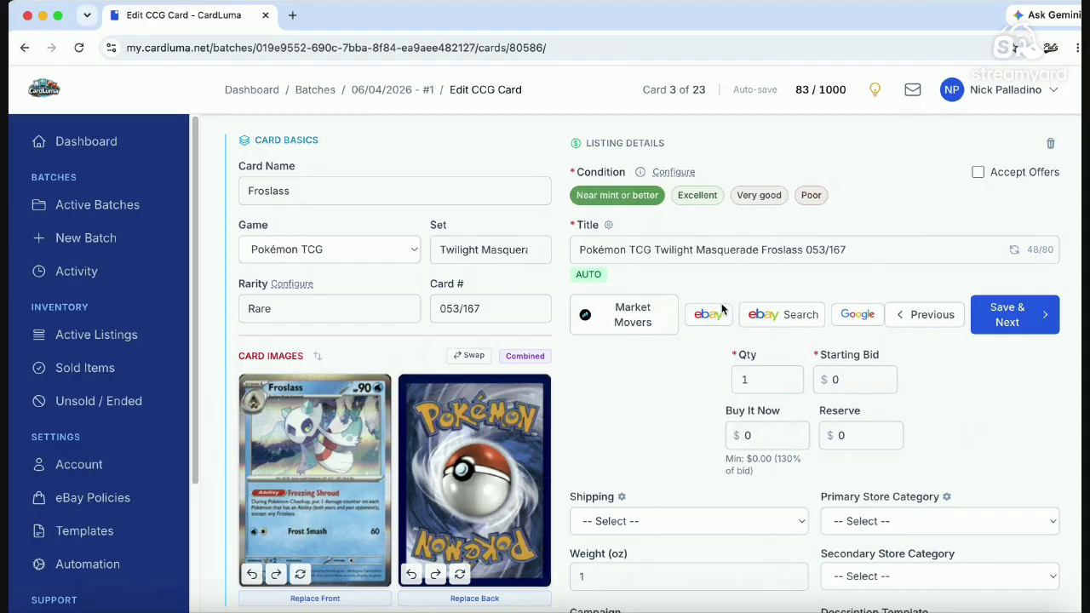
{"action": "left_click", "coordinate": [871, 381]}
{"action": "type", "text": ".25"}
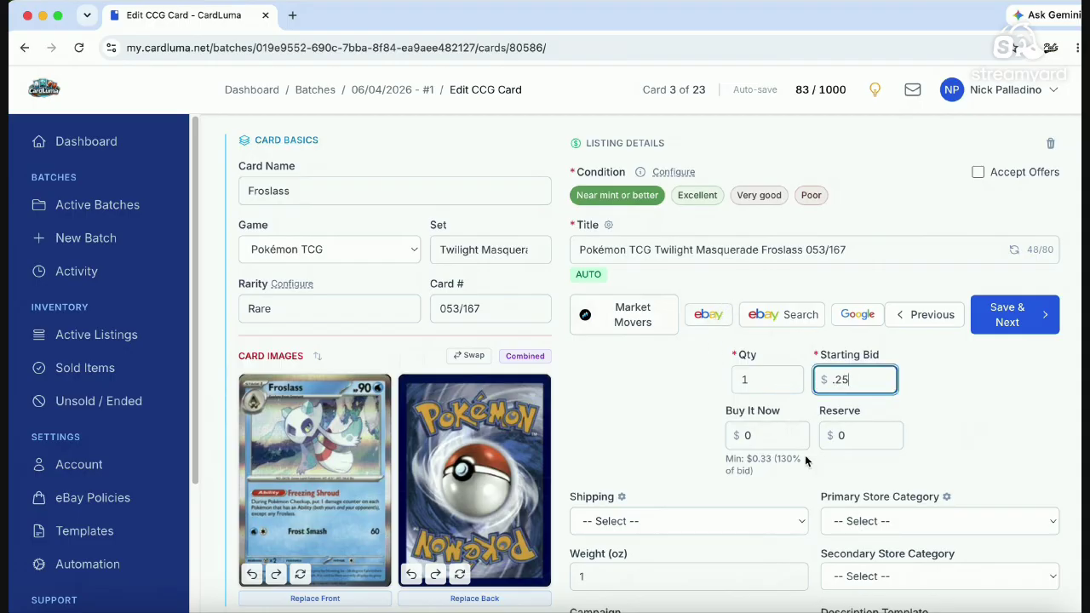
{"action": "left_click", "coordinate": [720, 528]}
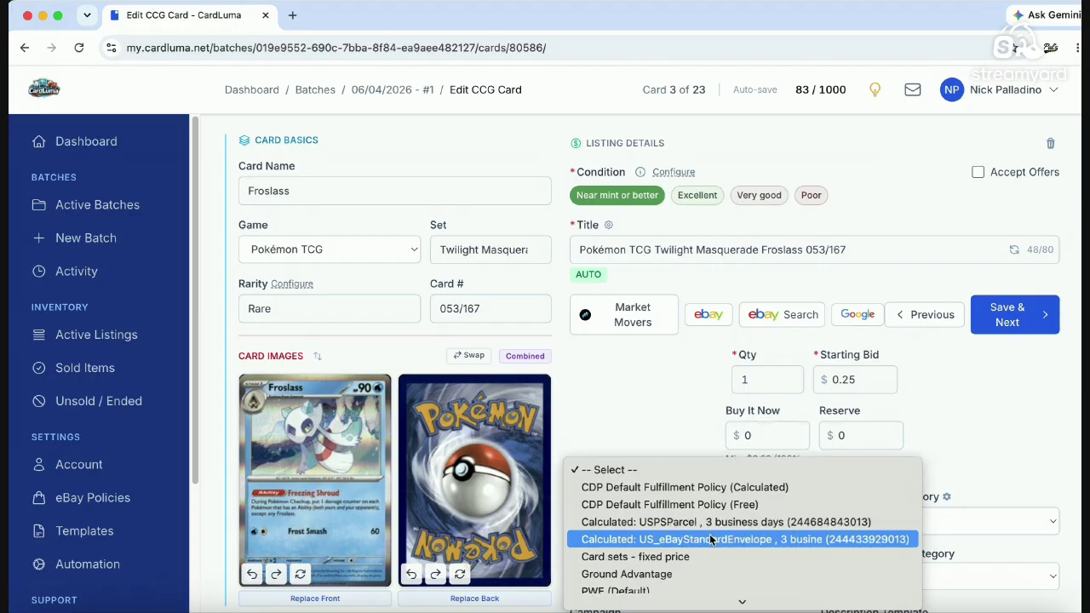
{"action": "left_click", "coordinate": [655, 563]}
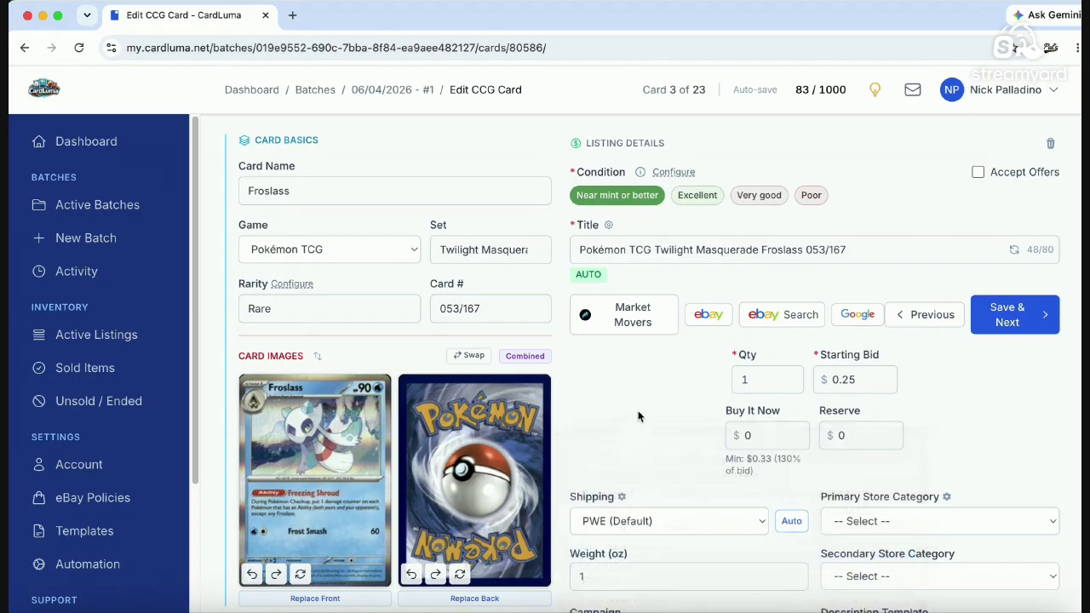
Step: Look over the Froslass card's manufacturing, identity and card details, and save it to advance to the next card
{"action": "scroll", "coordinate": [749, 435], "scroll_direction": "down", "scroll_amount": 3}
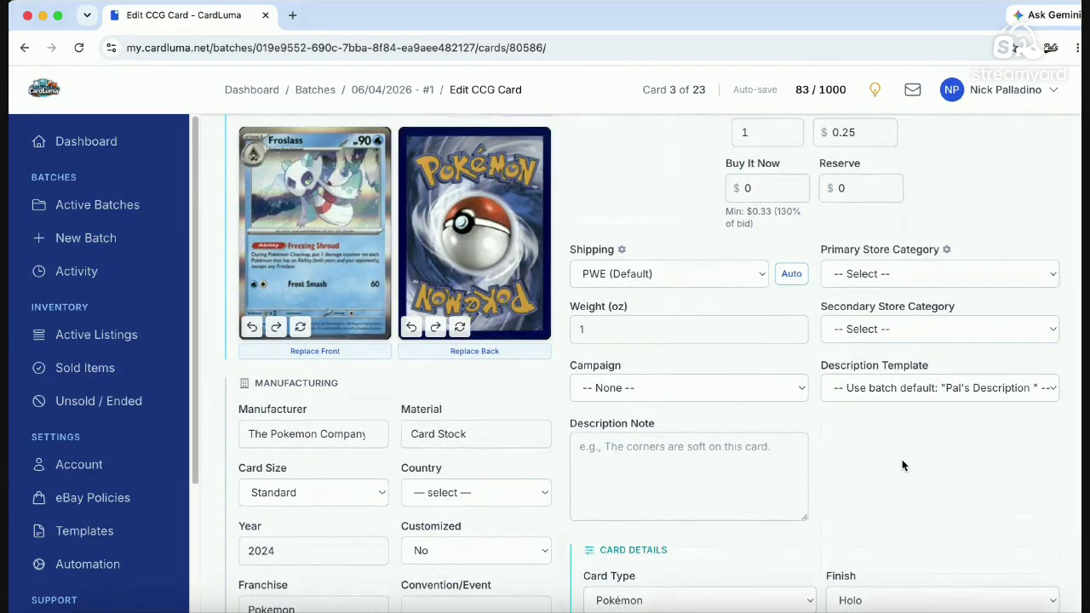
{"action": "scroll", "coordinate": [902, 459], "scroll_direction": "down", "scroll_amount": 2}
{"action": "scroll", "coordinate": [906, 457], "scroll_direction": "down", "scroll_amount": 2}
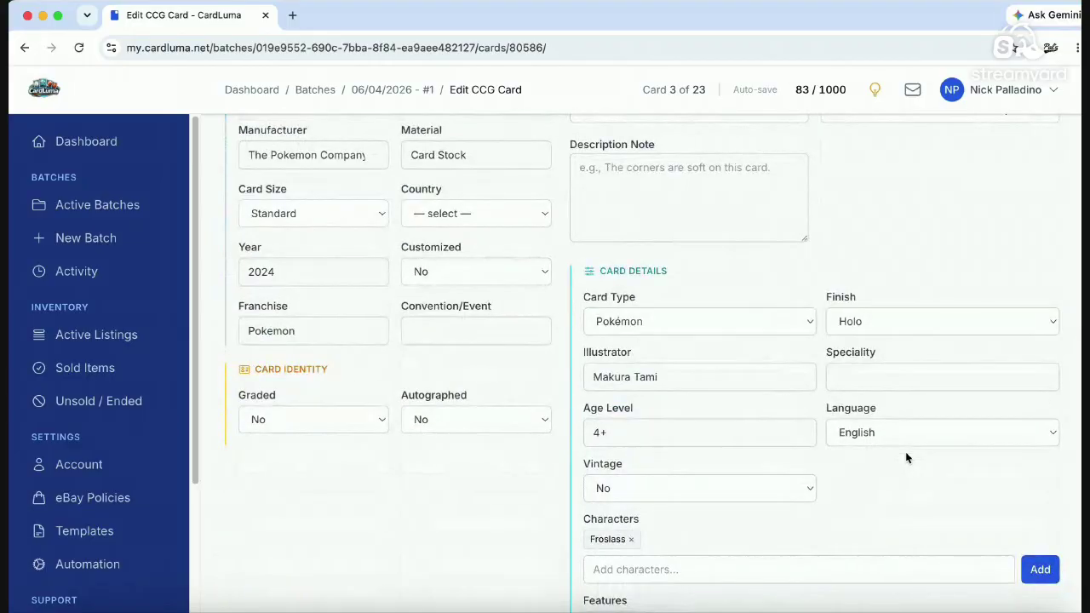
{"action": "scroll", "coordinate": [907, 457], "scroll_direction": "up", "scroll_amount": 3}
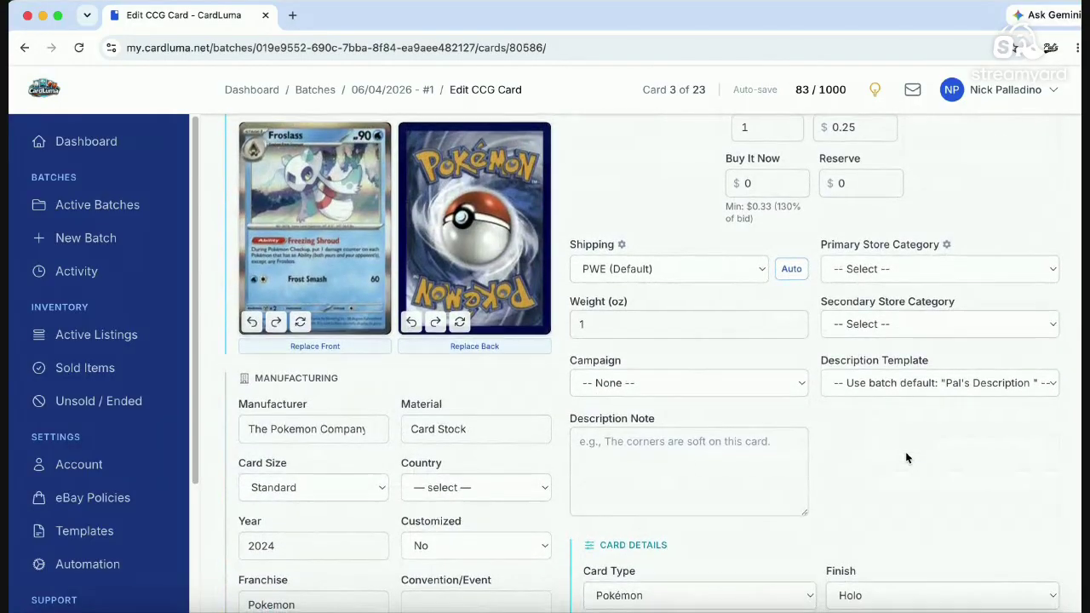
{"action": "scroll", "coordinate": [907, 457], "scroll_direction": "down", "scroll_amount": 2}
{"action": "scroll", "coordinate": [906, 457], "scroll_direction": "up", "scroll_amount": 5}
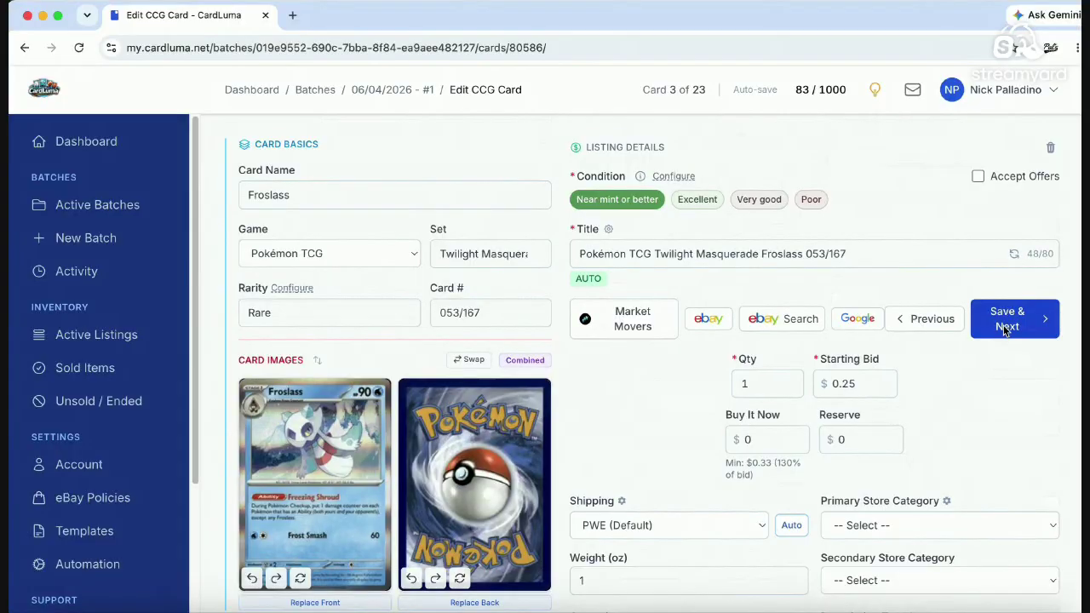
{"action": "left_click", "coordinate": [1007, 329]}
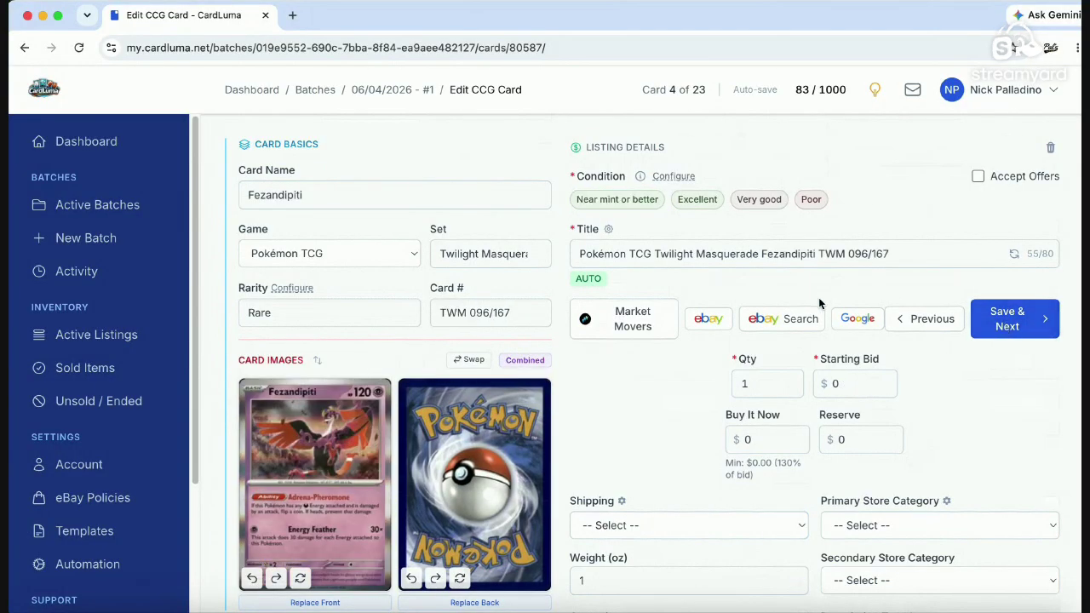
Step: Set the Fezandipiti card's condition to Near mint or better, starting bid to $0.25 and shipping to PWE (Default)
{"action": "left_click", "coordinate": [643, 204]}
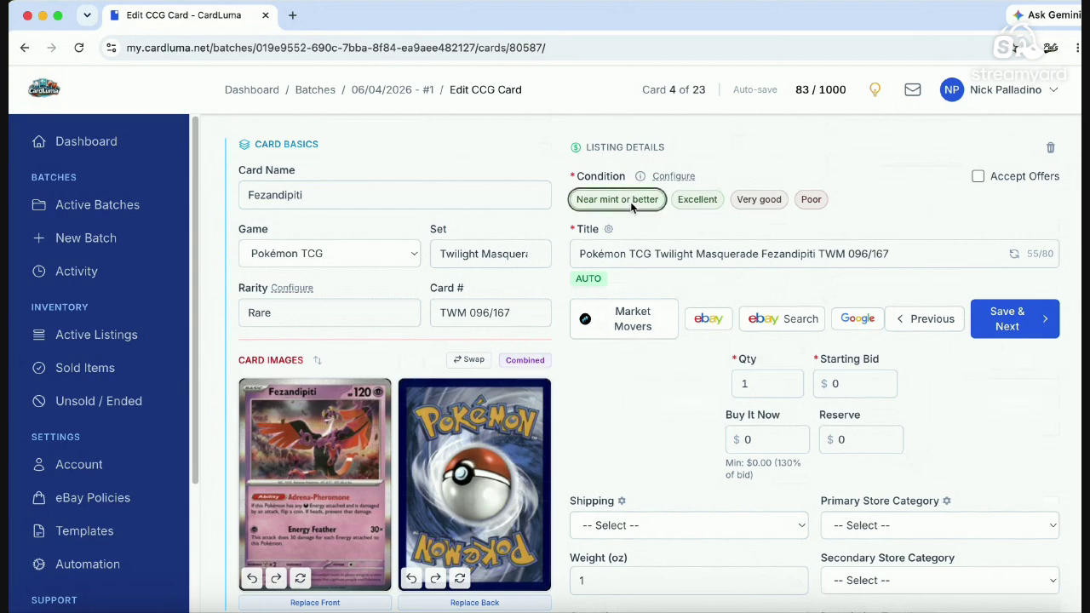
{"action": "left_click", "coordinate": [856, 375]}
{"action": "type", "text": ".25"}
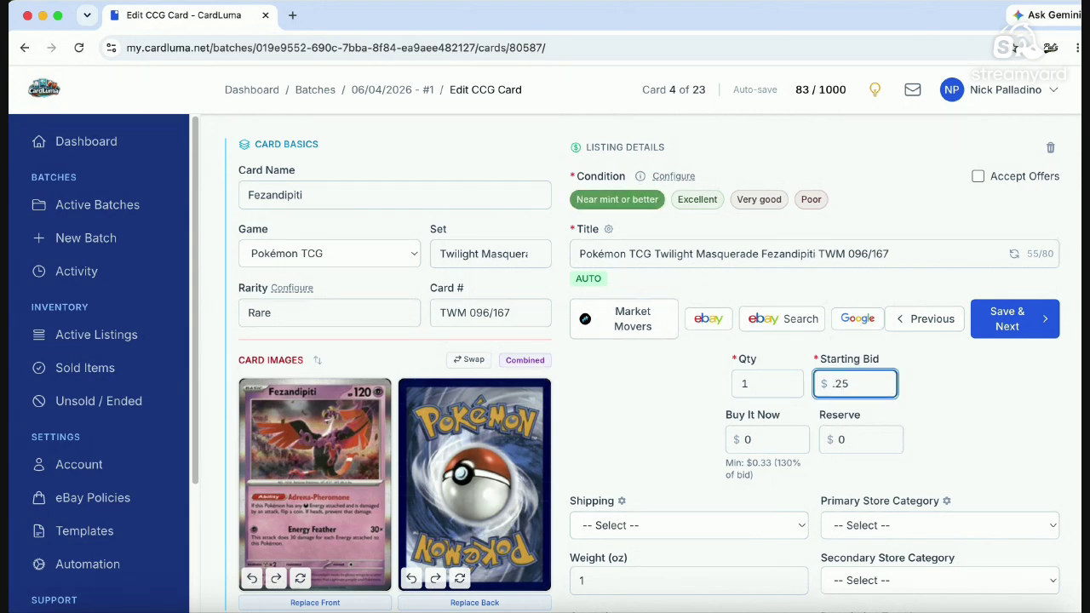
{"action": "left_click", "coordinate": [675, 533]}
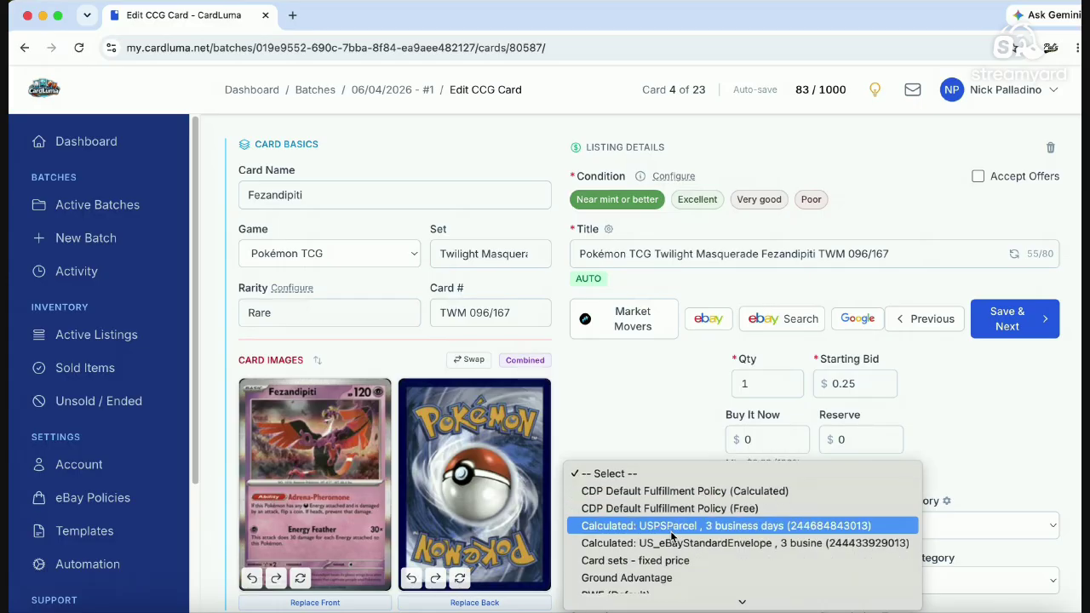
{"action": "scroll", "coordinate": [673, 533], "scroll_direction": "down", "scroll_amount": 2}
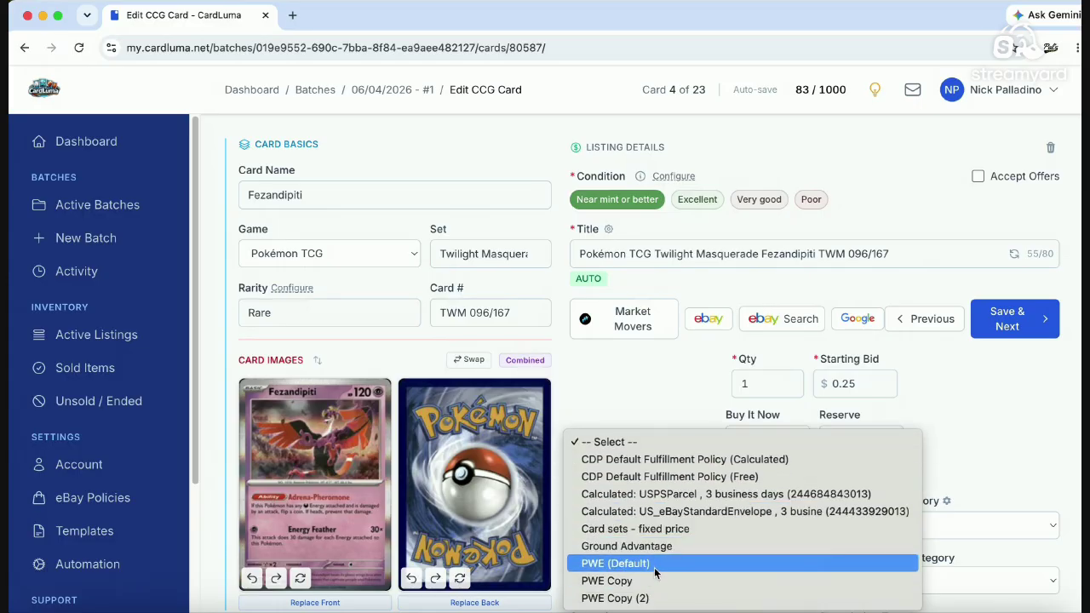
{"action": "left_click", "coordinate": [655, 565]}
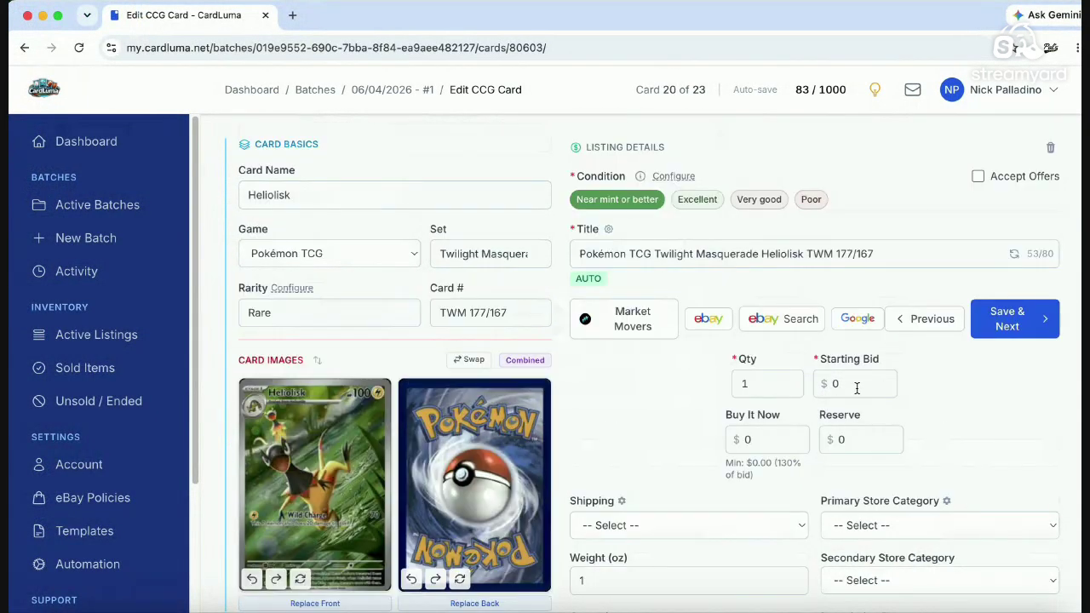
Step: Give the Heliolisk card a $0.25 starting bid and PWE (Default) shipping, and save it to advance to the next card
{"action": "left_click", "coordinate": [857, 384]}
{"action": "type", "text": ".25"}
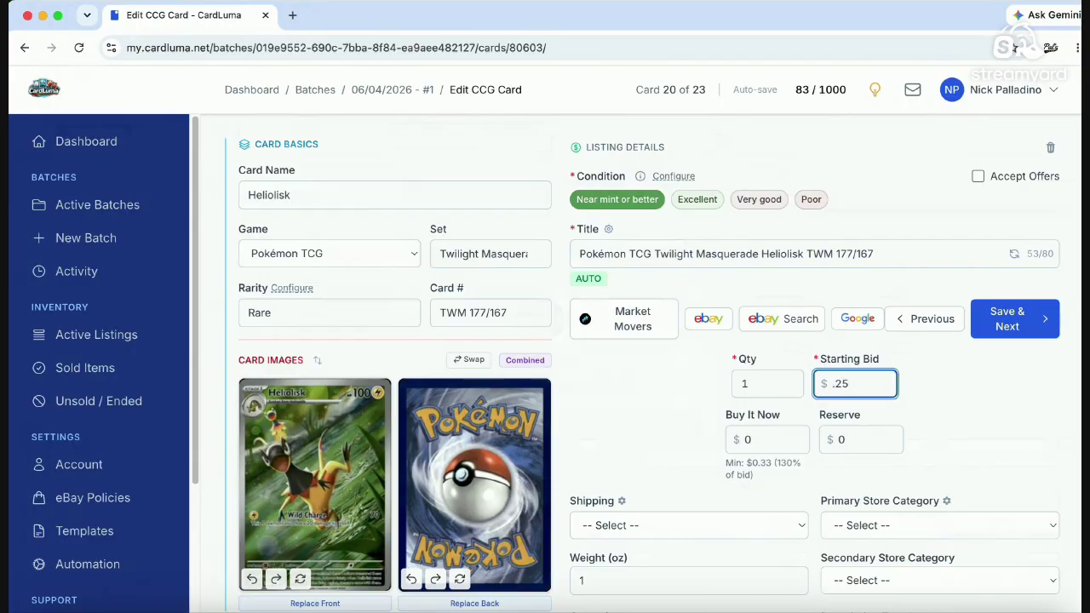
{"action": "left_click", "coordinate": [756, 519]}
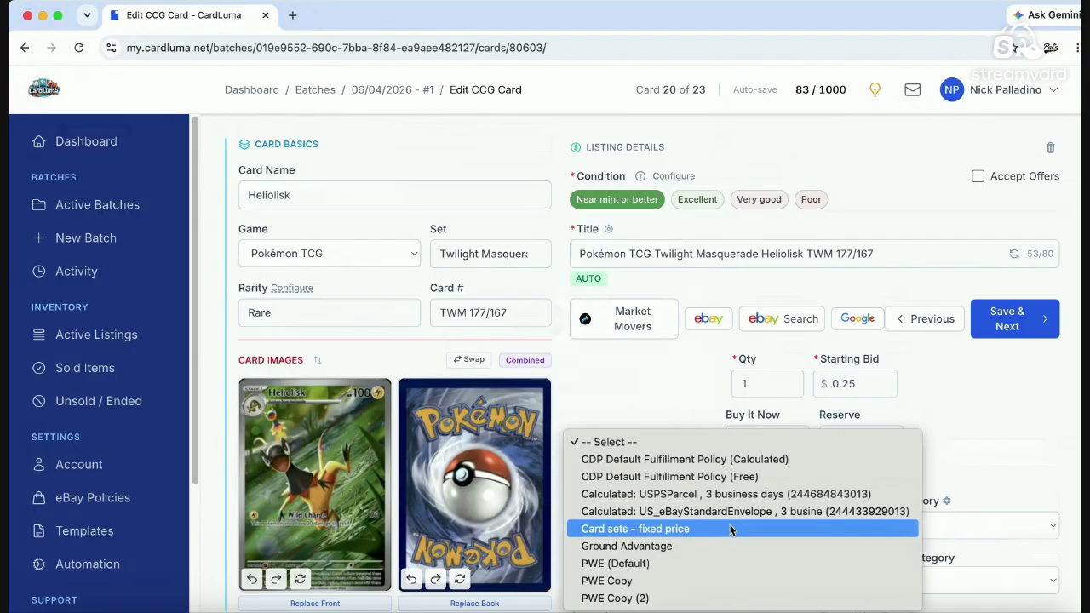
{"action": "left_click", "coordinate": [679, 564]}
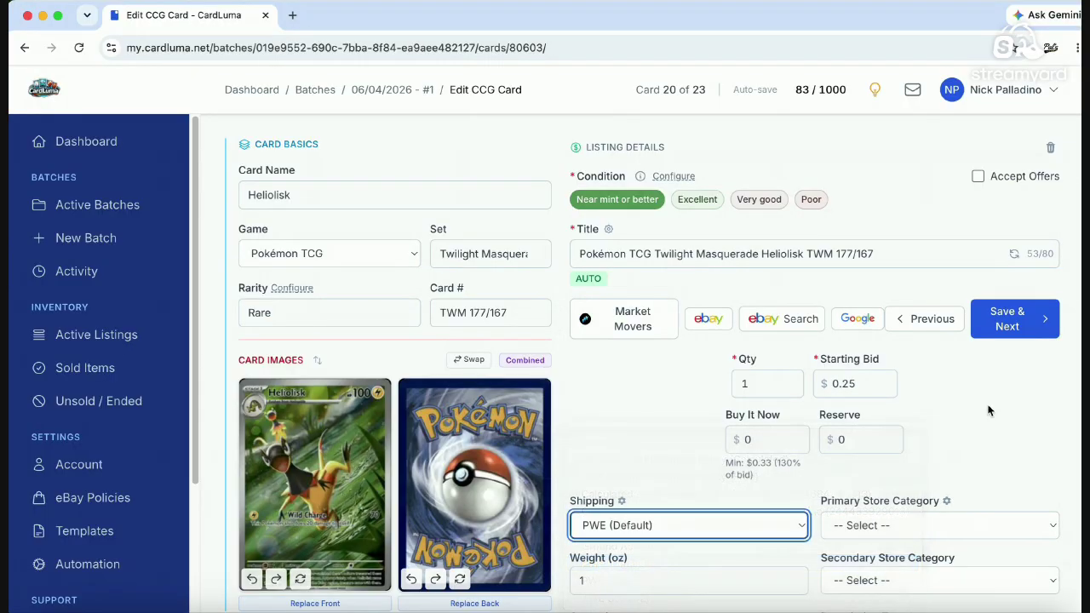
{"action": "left_click", "coordinate": [1008, 328]}
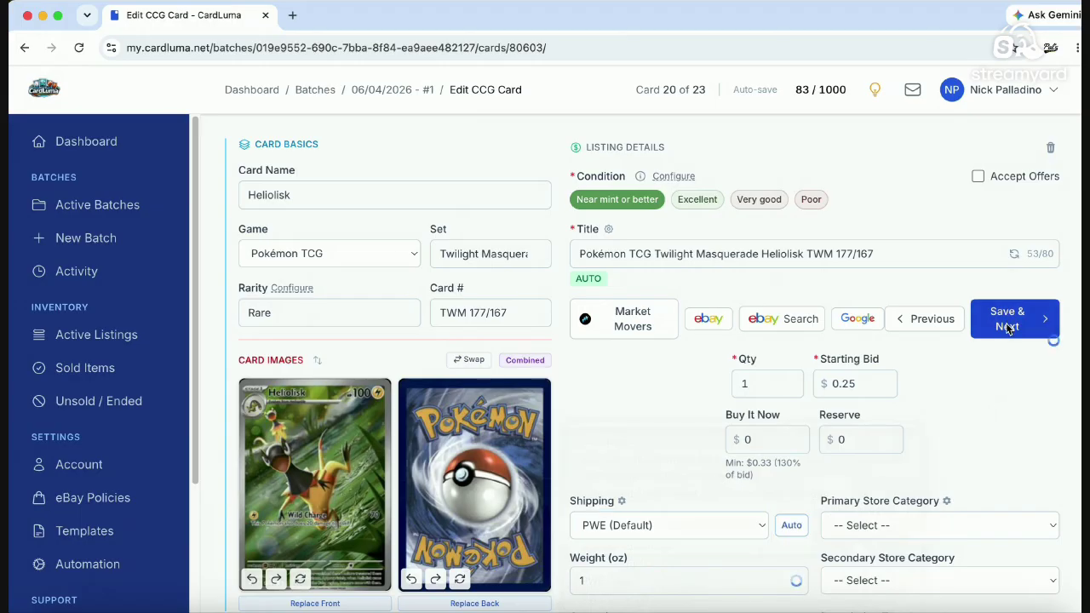
Step: Save the Palafin card with Near mint or better condition, a $0.25 starting bid and PWE (Default) shipping
{"action": "left_click", "coordinate": [652, 204]}
{"action": "left_click", "coordinate": [881, 386]}
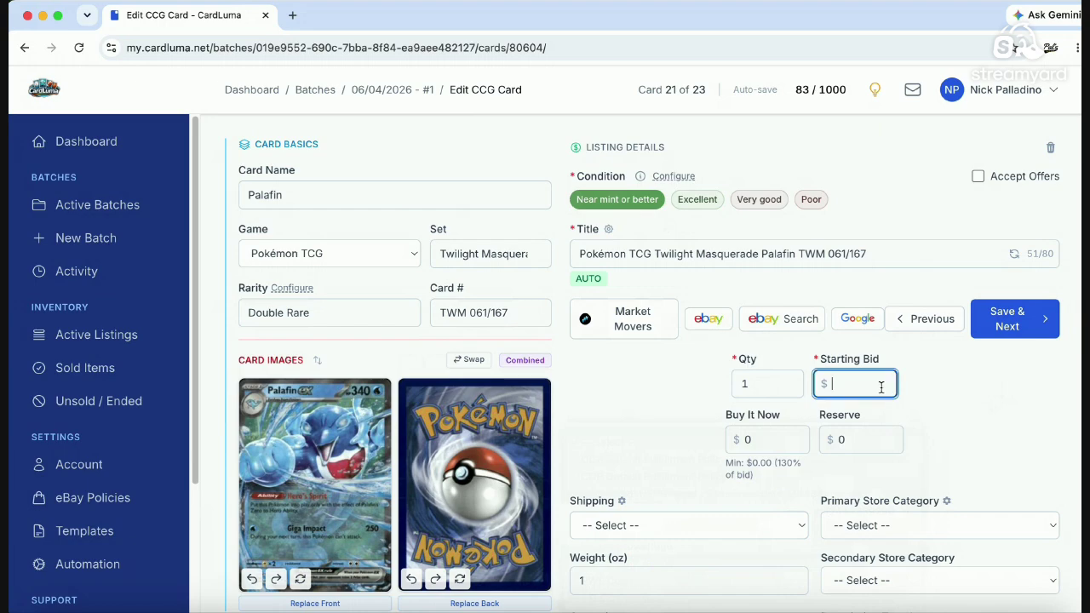
{"action": "type", "text": ".25"}
{"action": "left_click", "coordinate": [746, 526]}
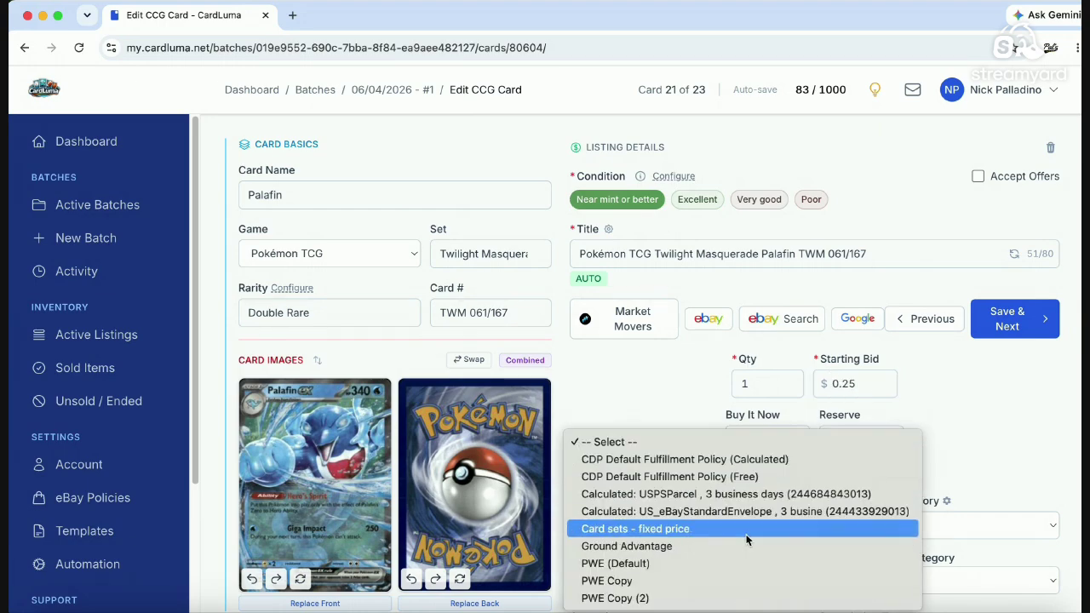
{"action": "left_click", "coordinate": [686, 562]}
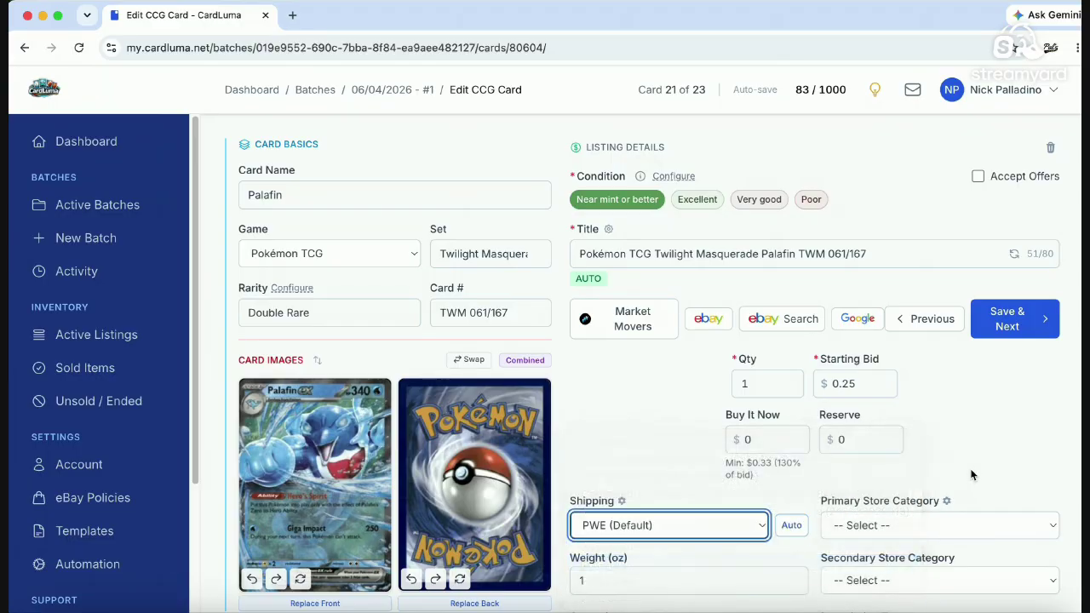
{"action": "left_click", "coordinate": [1016, 328]}
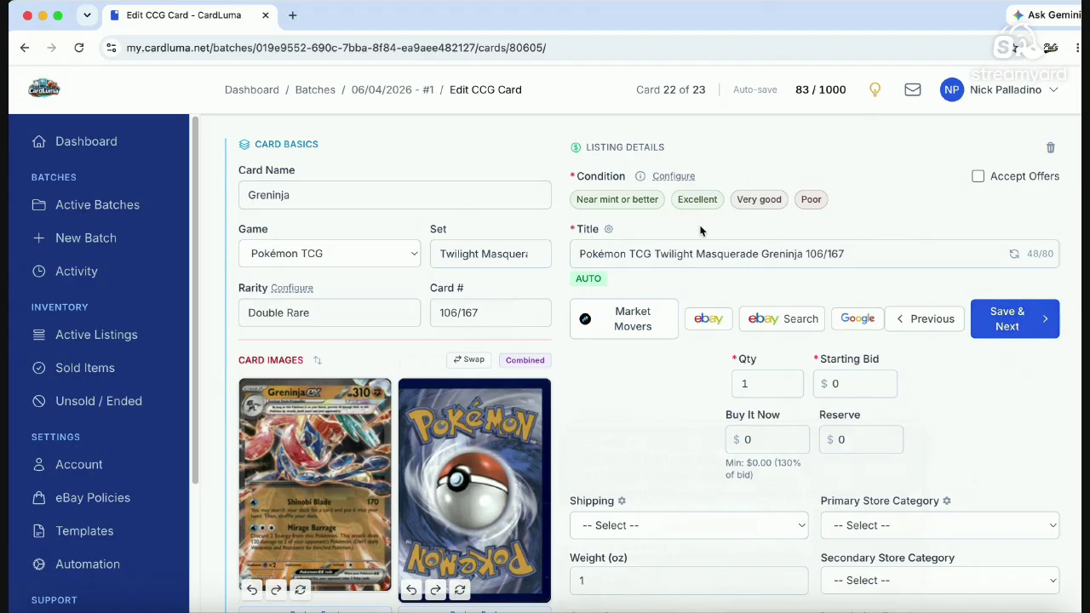
Step: Set the Greninja card's condition to Near mint or better, starting bid to $0.25 and shipping to PWE (Default)
{"action": "left_click", "coordinate": [617, 200]}
{"action": "left_click", "coordinate": [864, 382]}
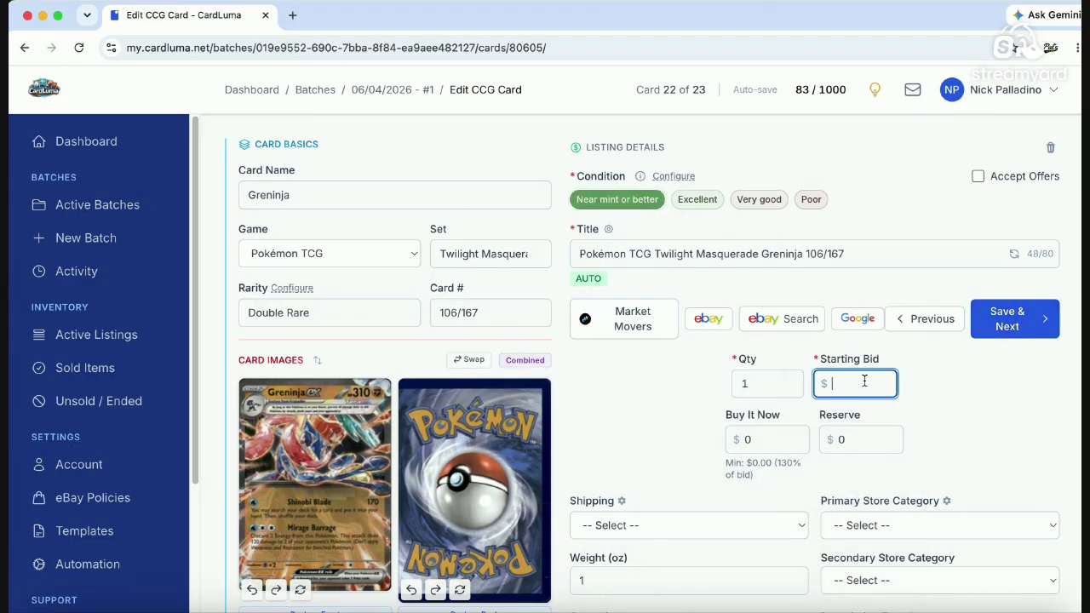
{"action": "type", "text": ".25"}
{"action": "scroll", "coordinate": [924, 453], "scroll_direction": "down", "scroll_amount": 2}
{"action": "left_click", "coordinate": [691, 468]}
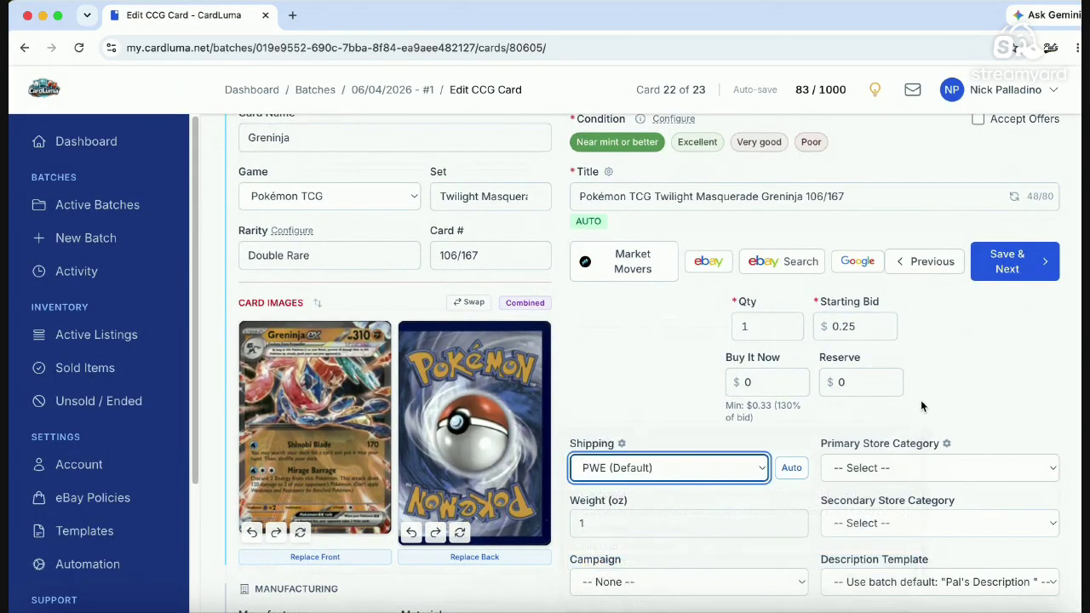
Step: Save the Greninja card and finish the Hearthflame Mask Ogerpon card with Near mint or better condition, a $0.25 starting bid and PWE (Default) shipping
{"action": "left_click", "coordinate": [1017, 269]}
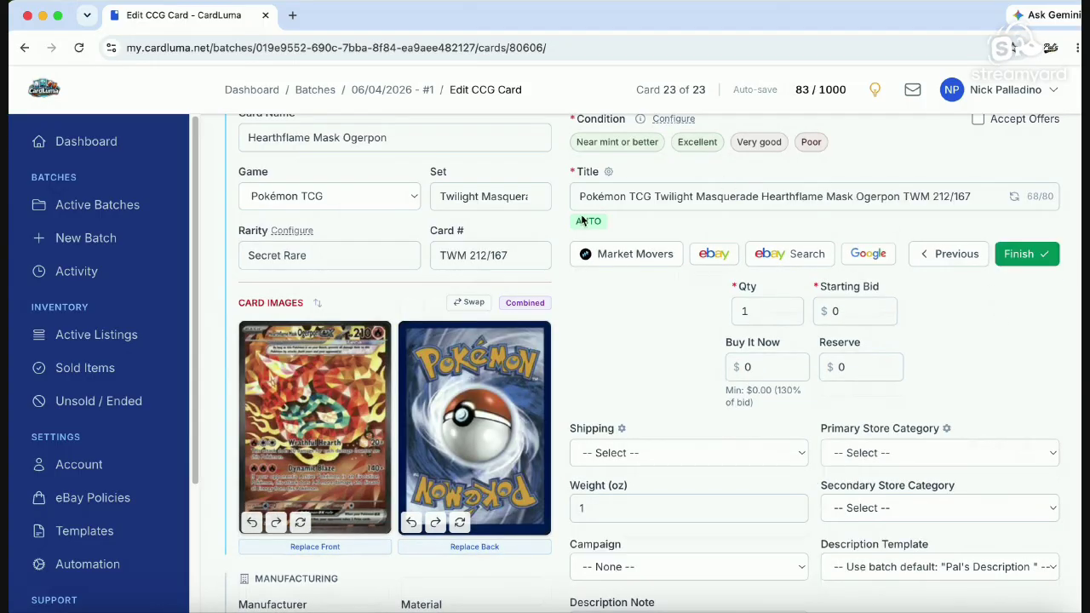
{"action": "scroll", "coordinate": [624, 228], "scroll_direction": "up", "scroll_amount": 1}
{"action": "left_click", "coordinate": [633, 202]}
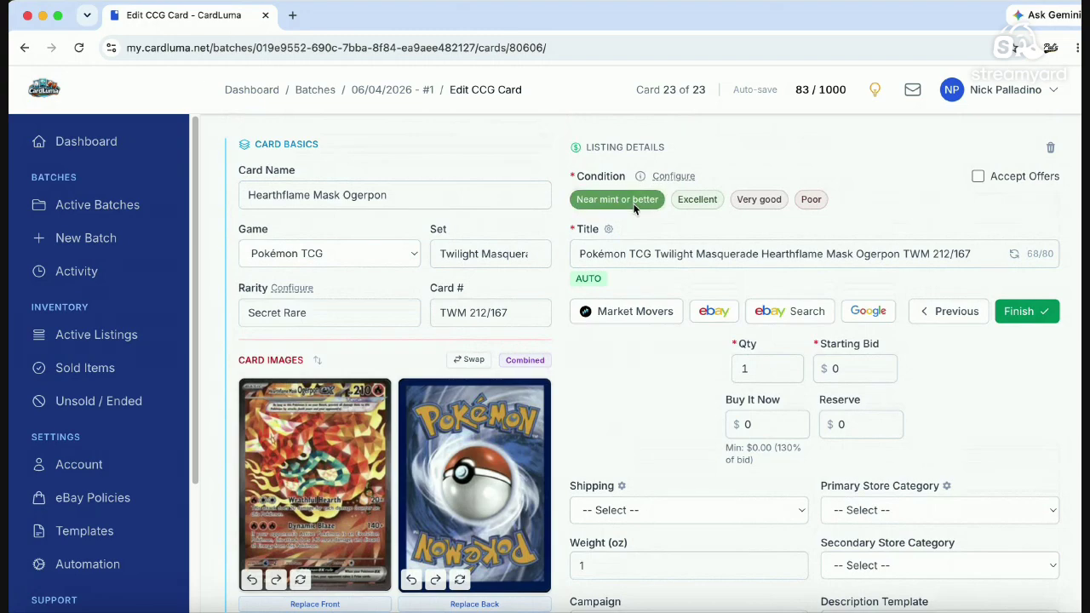
{"action": "left_click", "coordinate": [865, 372]}
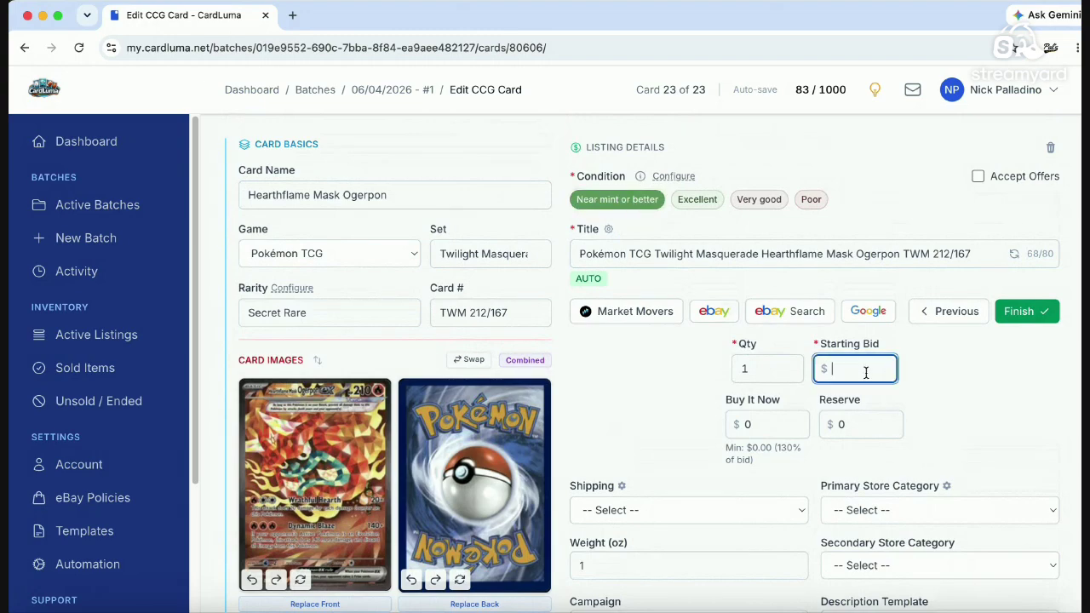
{"action": "type", "text": ".25"}
{"action": "left_click", "coordinate": [702, 511]}
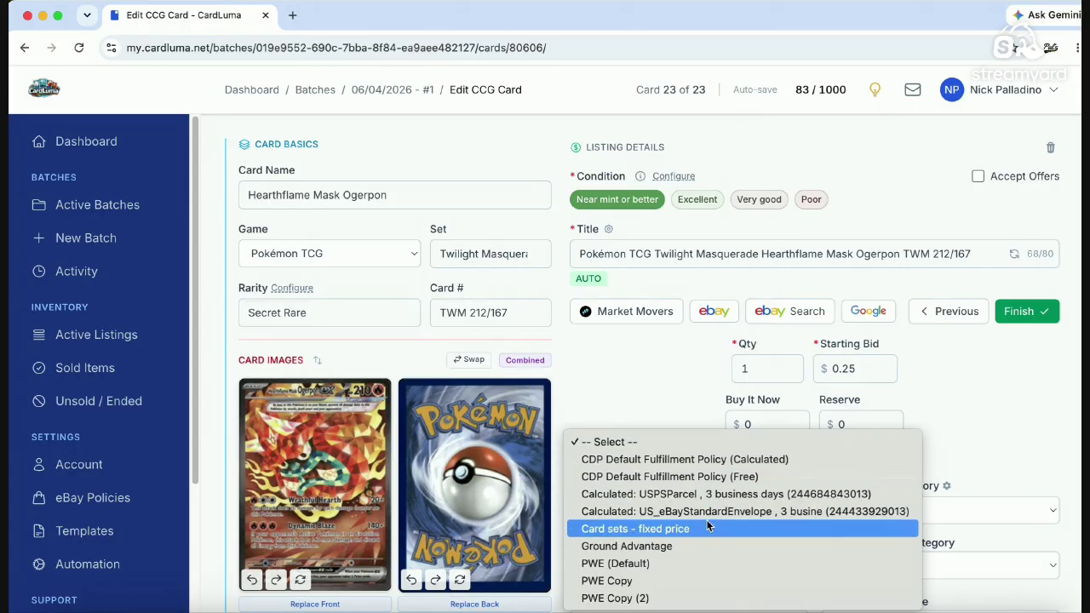
{"action": "left_click", "coordinate": [679, 563]}
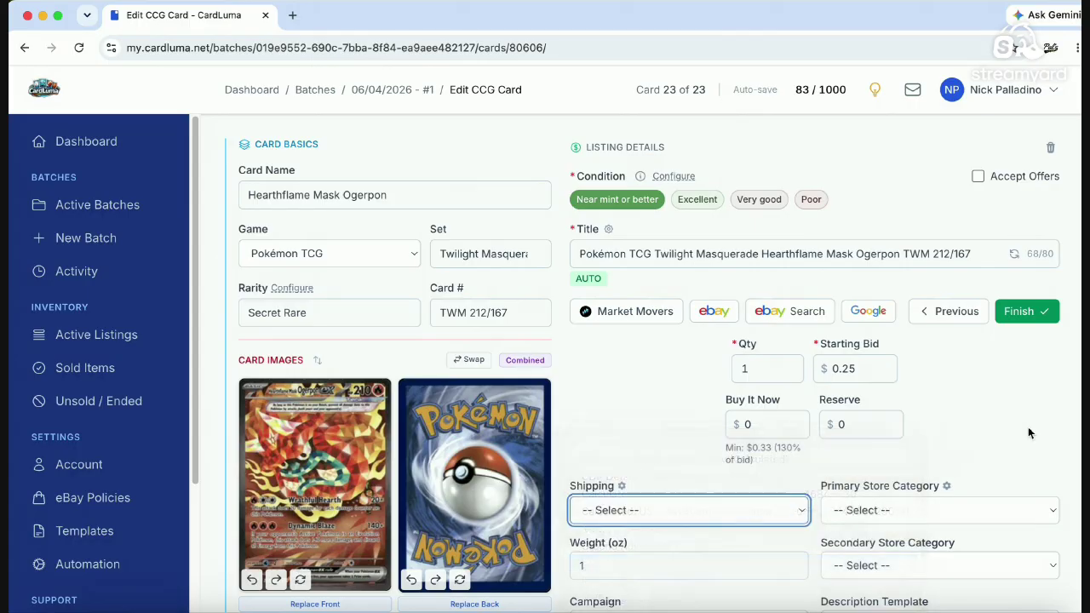
{"action": "left_click", "coordinate": [1031, 314]}
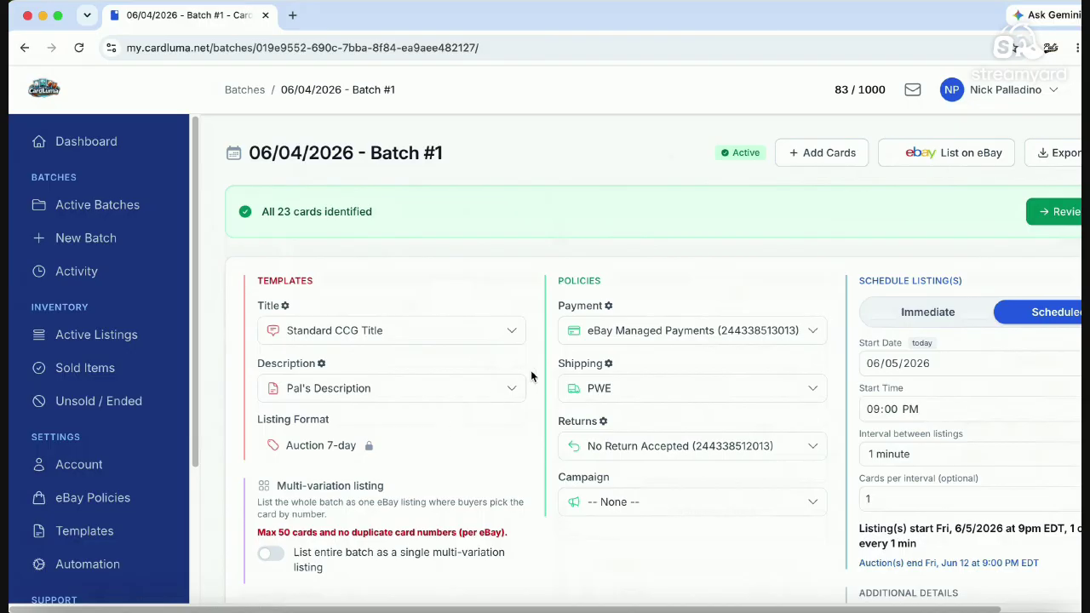
Step: Review the batch's policies, campaign choices, listing schedule and custom SKU settings
{"action": "scroll", "coordinate": [511, 397], "scroll_direction": "down", "scroll_amount": 2}
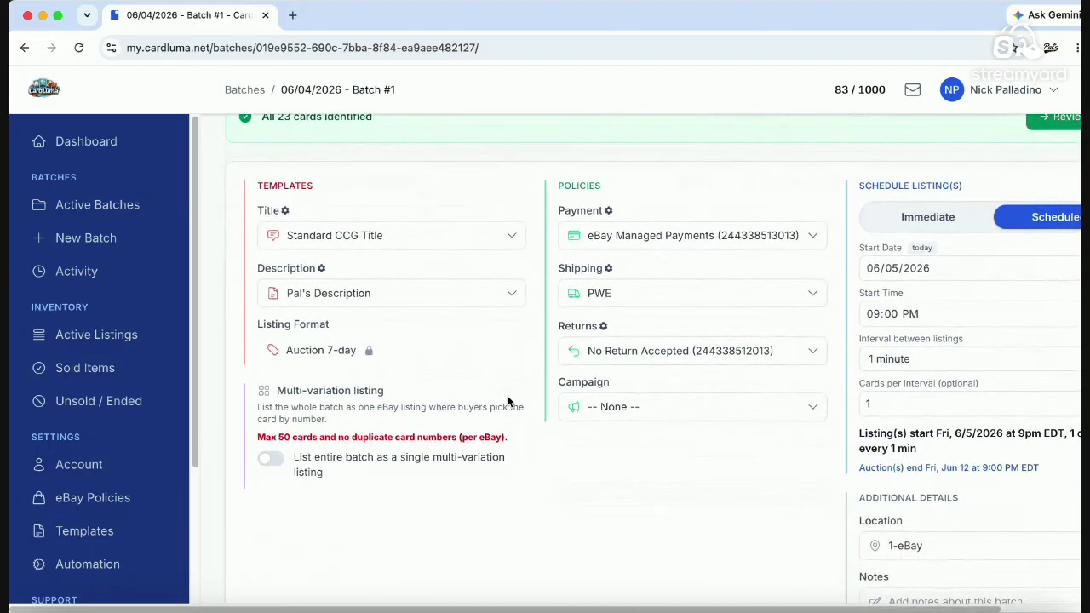
{"action": "left_click", "coordinate": [702, 402]}
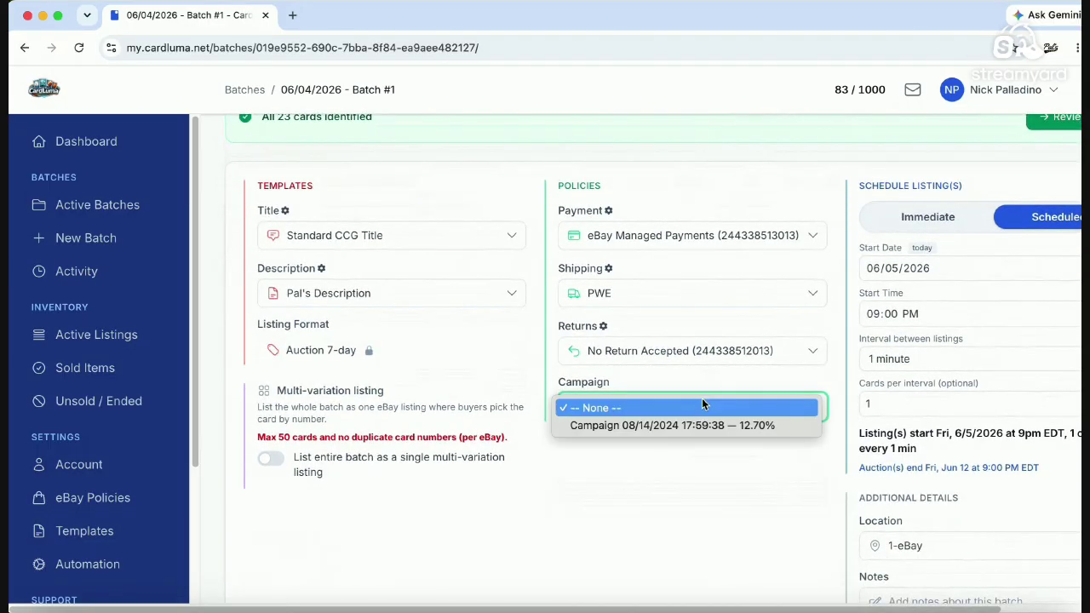
{"action": "left_click", "coordinate": [838, 390]}
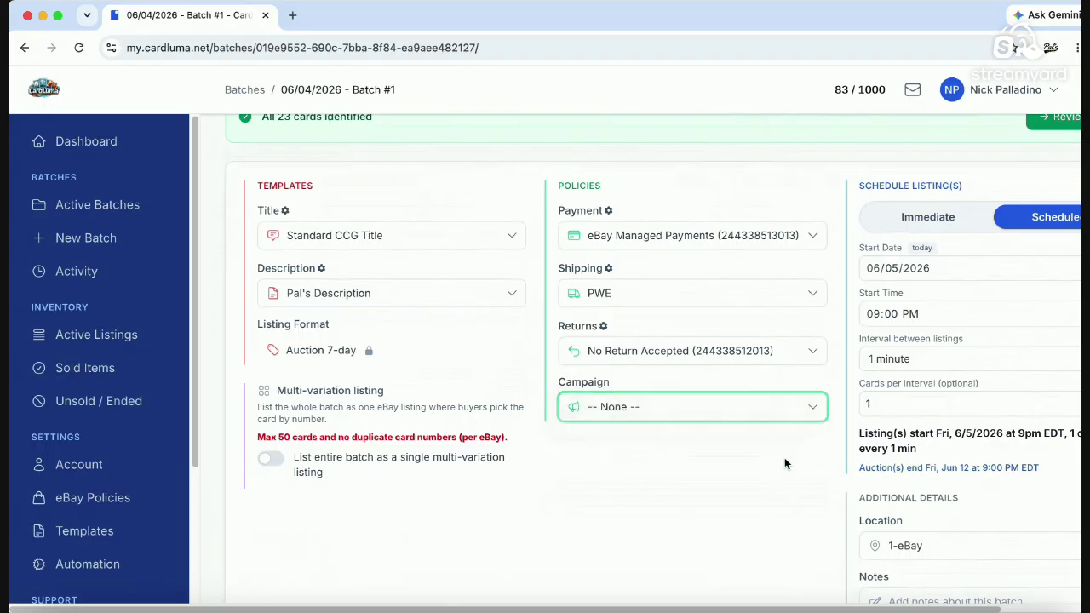
{"action": "scroll", "coordinate": [784, 464], "scroll_direction": "down", "scroll_amount": 1}
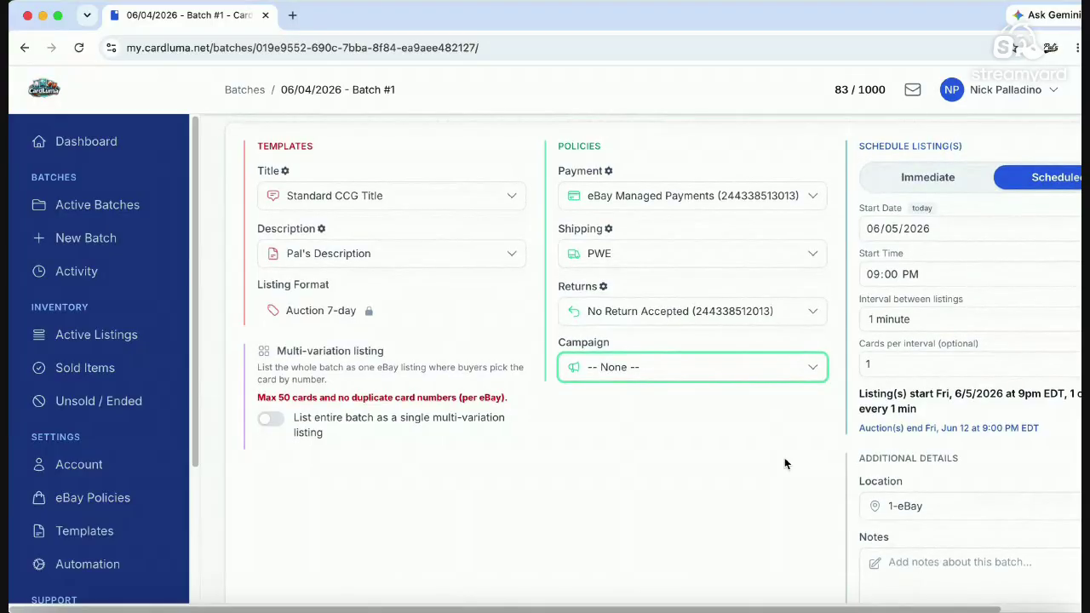
{"action": "scroll", "coordinate": [785, 464], "scroll_direction": "down", "scroll_amount": 2}
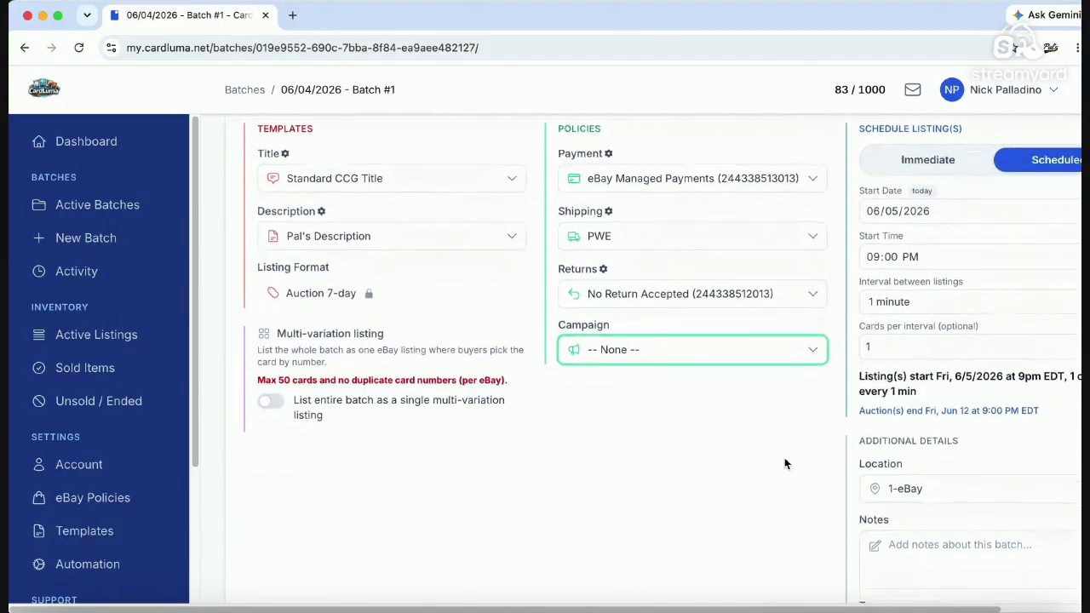
{"action": "scroll", "coordinate": [784, 461], "scroll_direction": "down", "scroll_amount": 6}
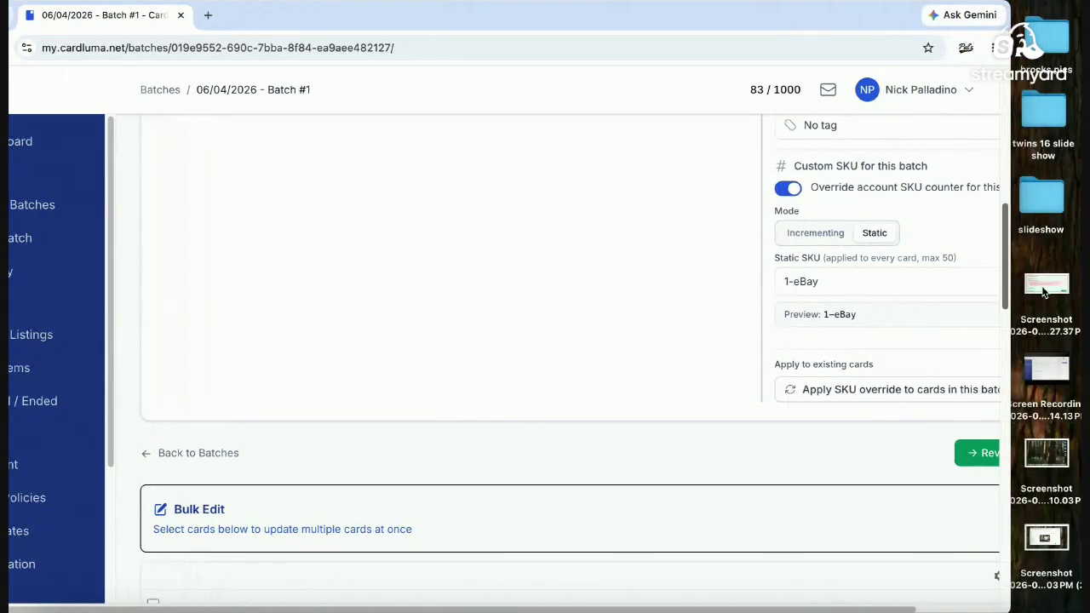
Step: List the 06/04/2026 - Batch #1 cards on eBay
{"action": "left_click_drag", "start_coordinate": [1010, 351], "coordinate": [947, 354]}
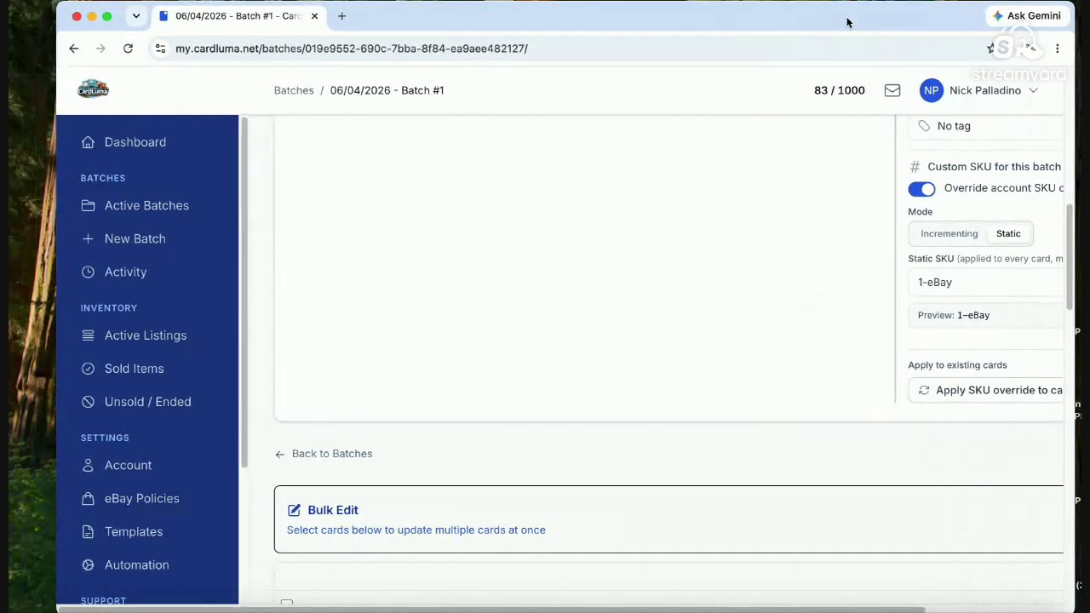
{"action": "left_click_drag", "start_coordinate": [897, 609], "coordinate": [1026, 610]}
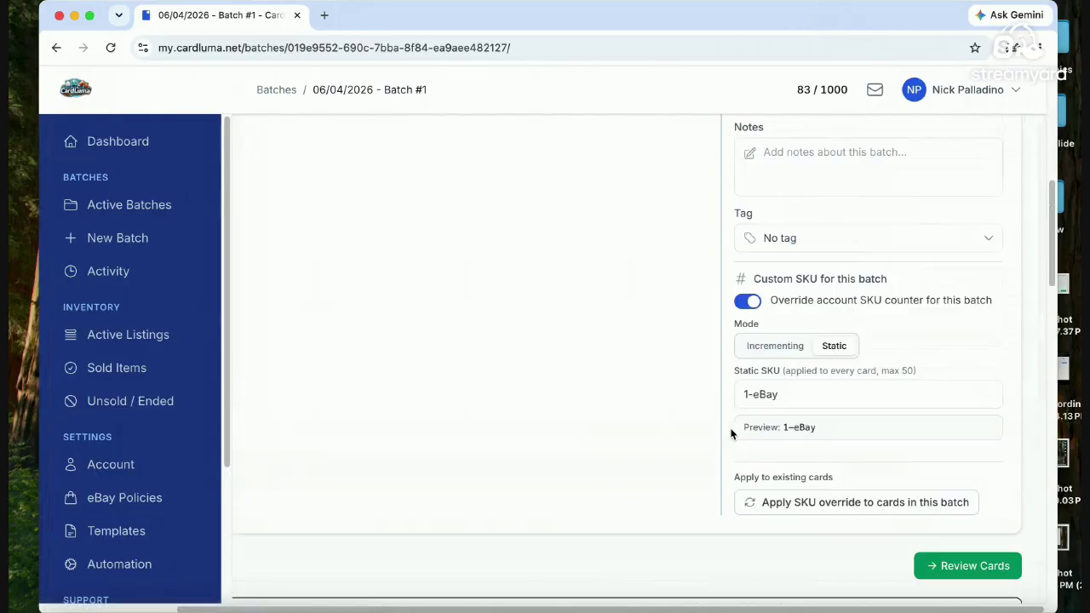
{"action": "scroll", "coordinate": [730, 434], "scroll_direction": "up", "scroll_amount": 10}
{"action": "left_click", "coordinate": [820, 159]}
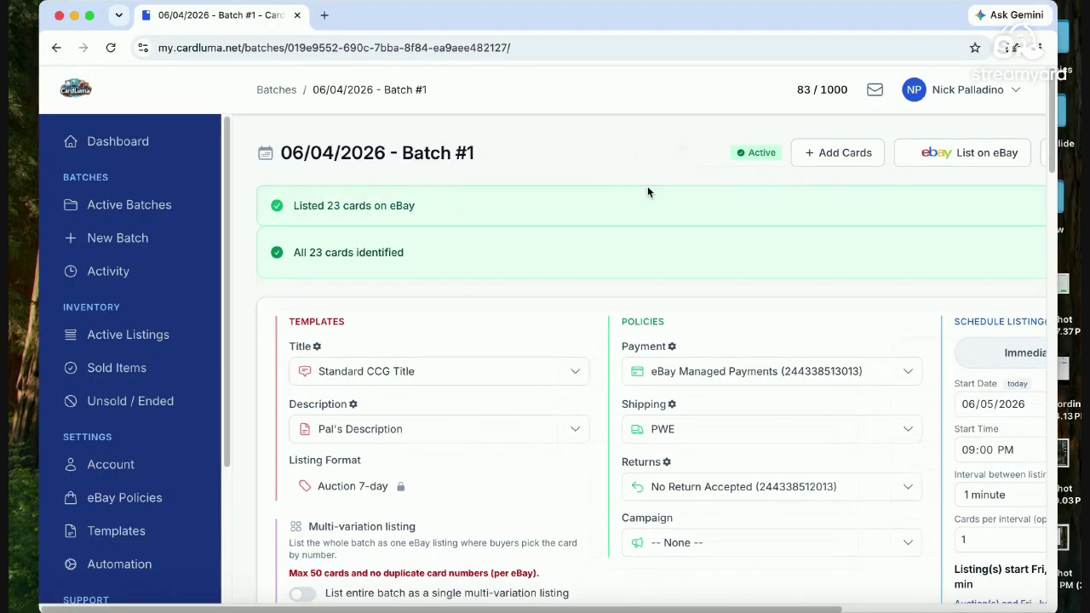
Step: Log out of the CardLuma account and confirm the sign-out
{"action": "left_click", "coordinate": [1007, 92]}
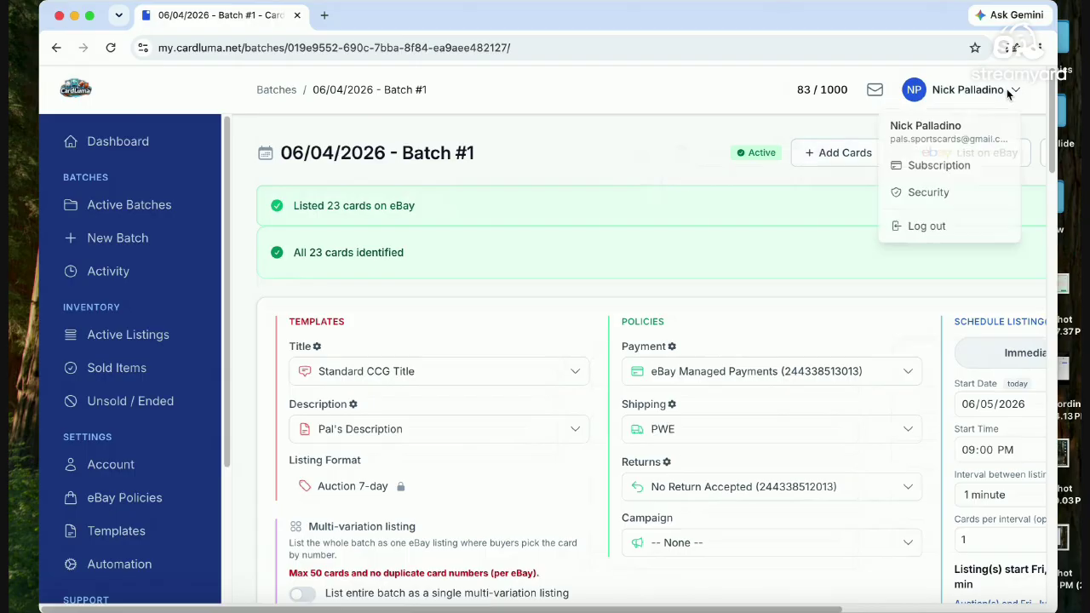
{"action": "left_click", "coordinate": [926, 227]}
{"action": "left_click", "coordinate": [635, 427]}
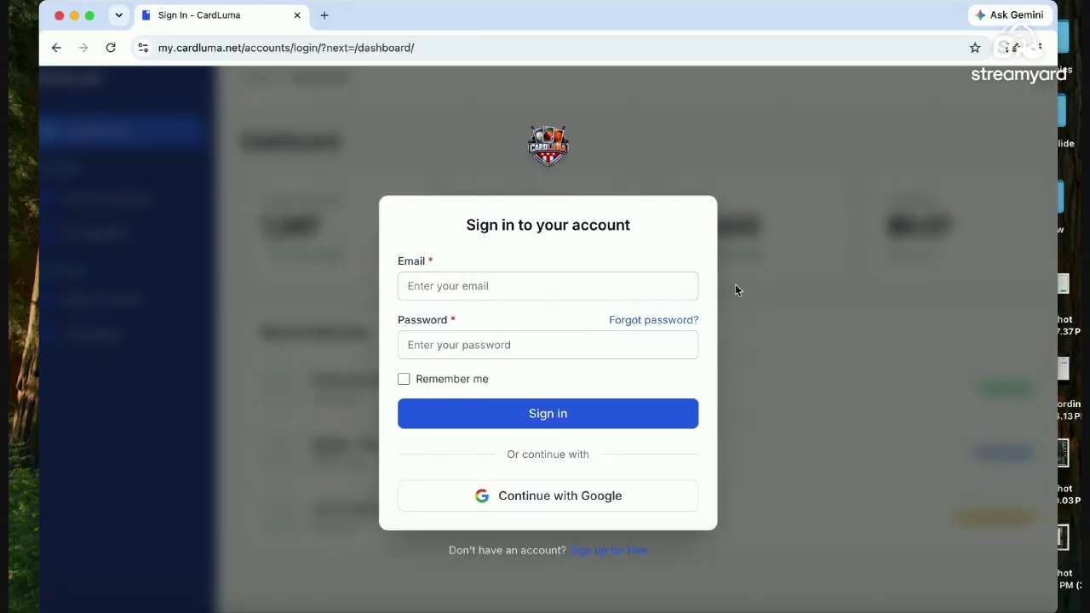
Step: Go to cardluma.com and look through the home page's testimonials and its section on CDP user problems
{"action": "left_click", "coordinate": [398, 52]}
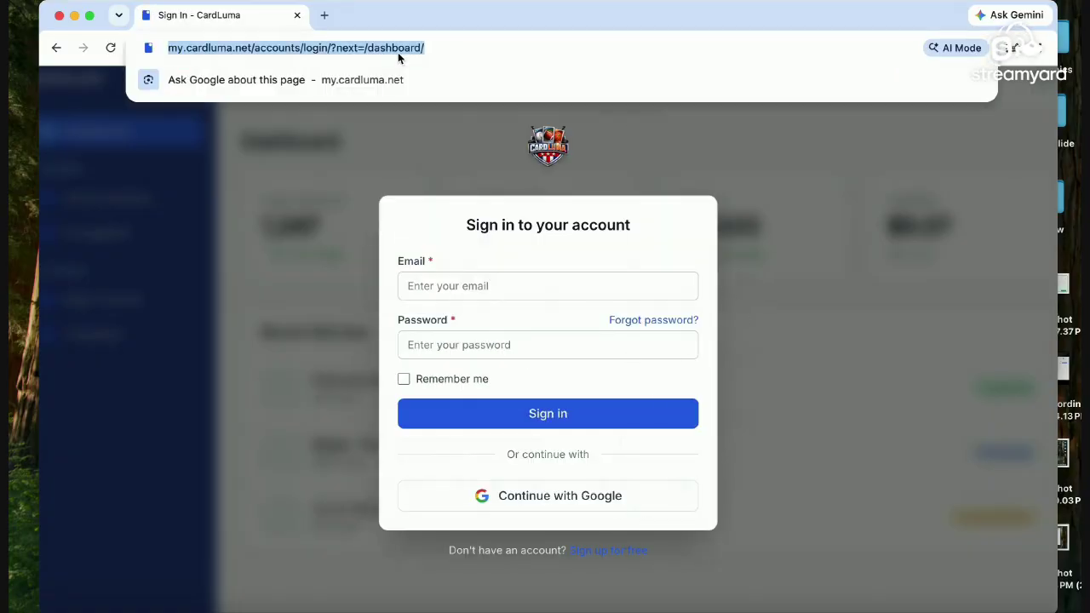
{"action": "type", "text": "card"}
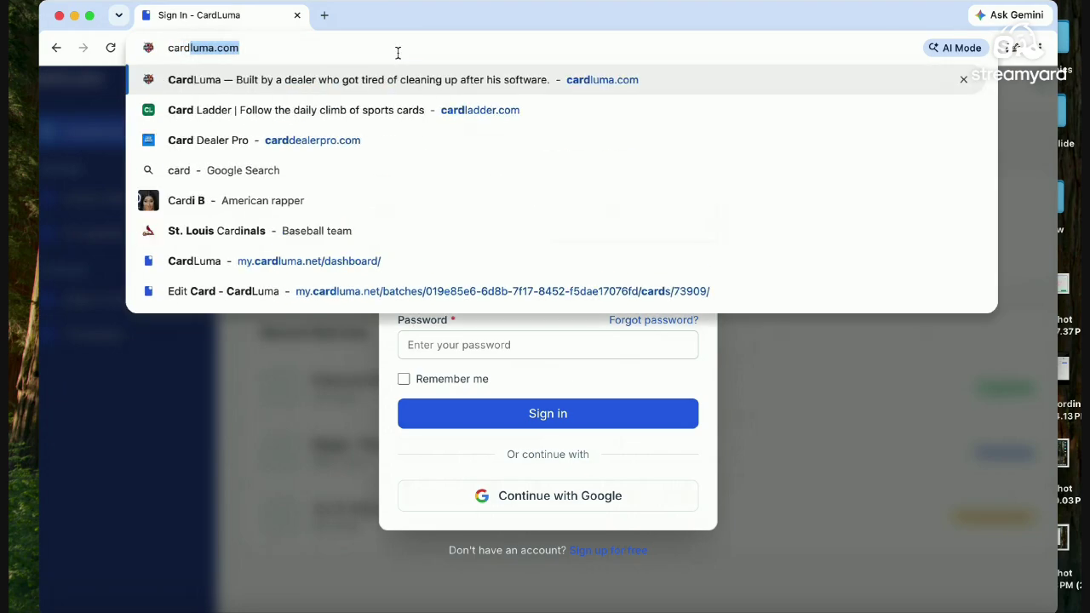
{"action": "key", "text": "Return"}
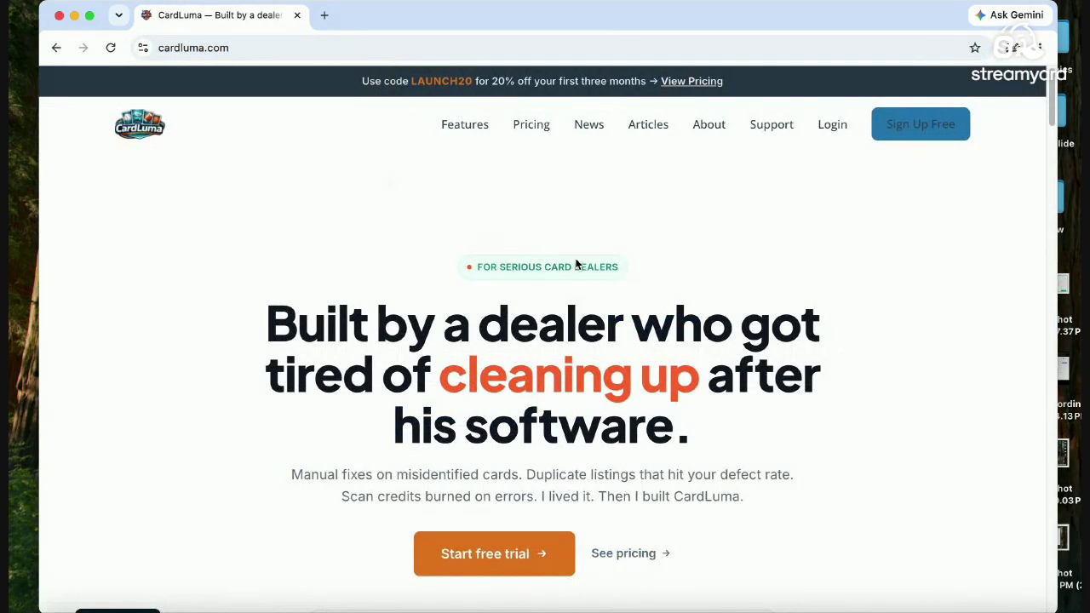
{"action": "scroll", "coordinate": [621, 256], "scroll_direction": "down", "scroll_amount": 1}
{"action": "scroll", "coordinate": [623, 254], "scroll_direction": "down", "scroll_amount": 5}
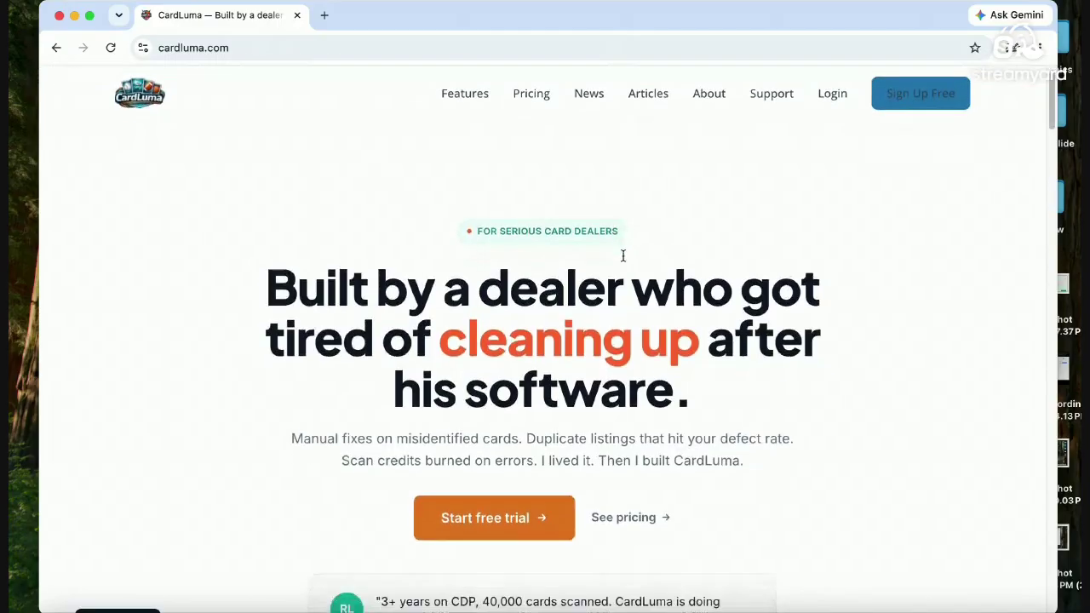
{"action": "scroll", "coordinate": [624, 264], "scroll_direction": "down", "scroll_amount": 5}
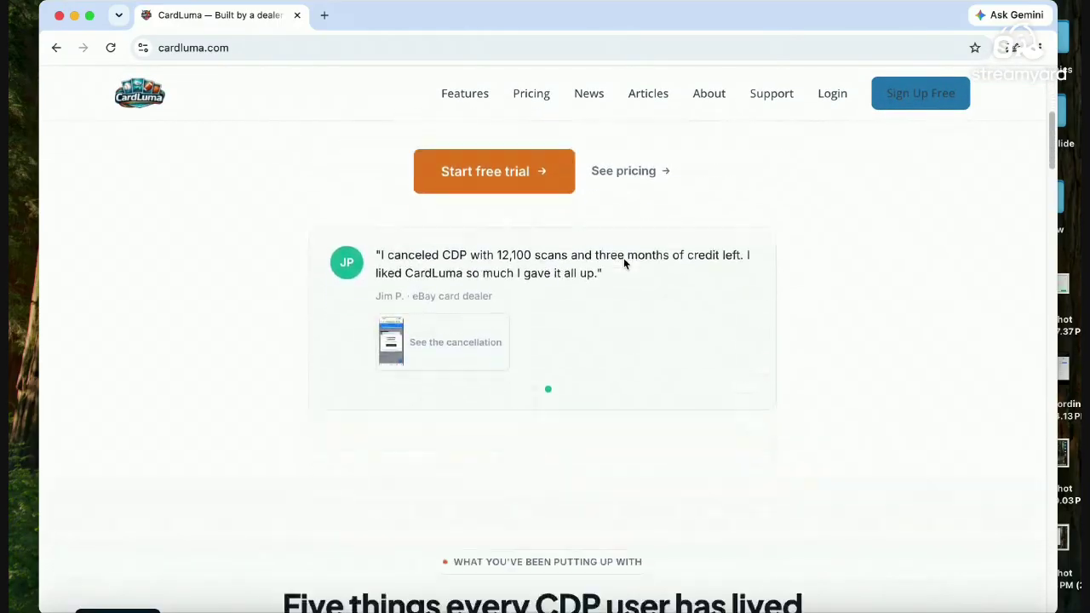
{"action": "scroll", "coordinate": [623, 265], "scroll_direction": "down", "scroll_amount": 3}
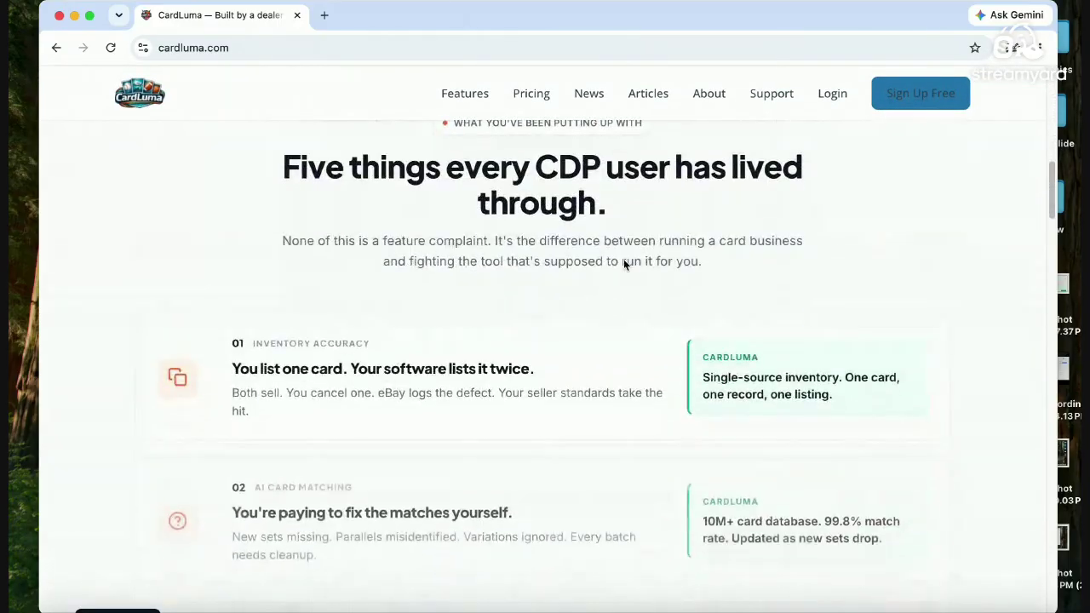
Step: Open the Pricing page and review the monthly scan plans and what every plan includes
{"action": "left_click", "coordinate": [539, 97]}
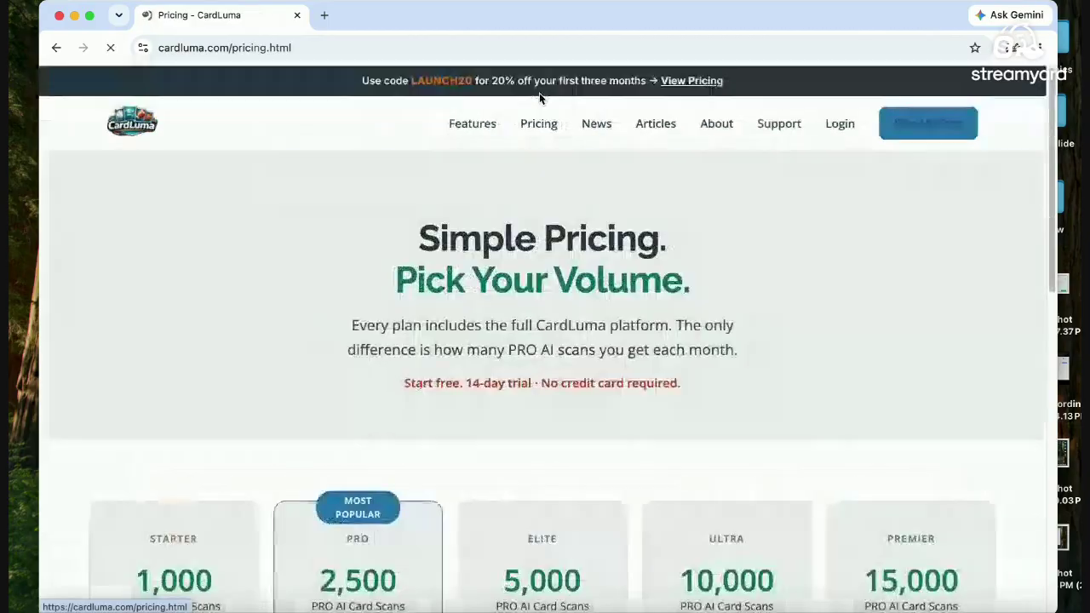
{"action": "scroll", "coordinate": [731, 279], "scroll_direction": "down", "scroll_amount": 4}
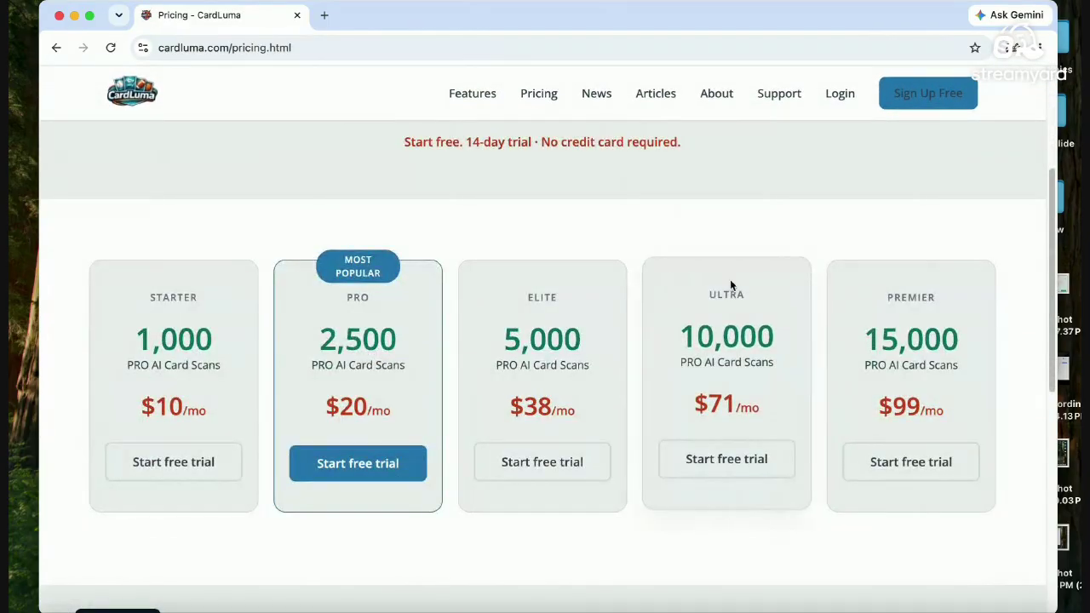
{"action": "scroll", "coordinate": [731, 282], "scroll_direction": "down", "scroll_amount": 3}
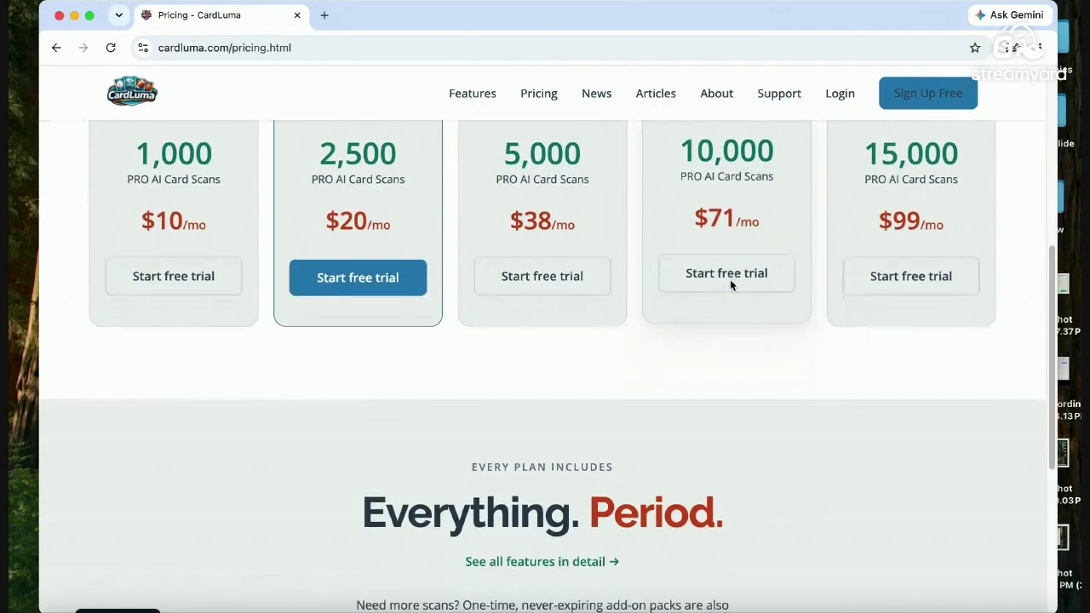
{"action": "scroll", "coordinate": [730, 282], "scroll_direction": "down", "scroll_amount": 5}
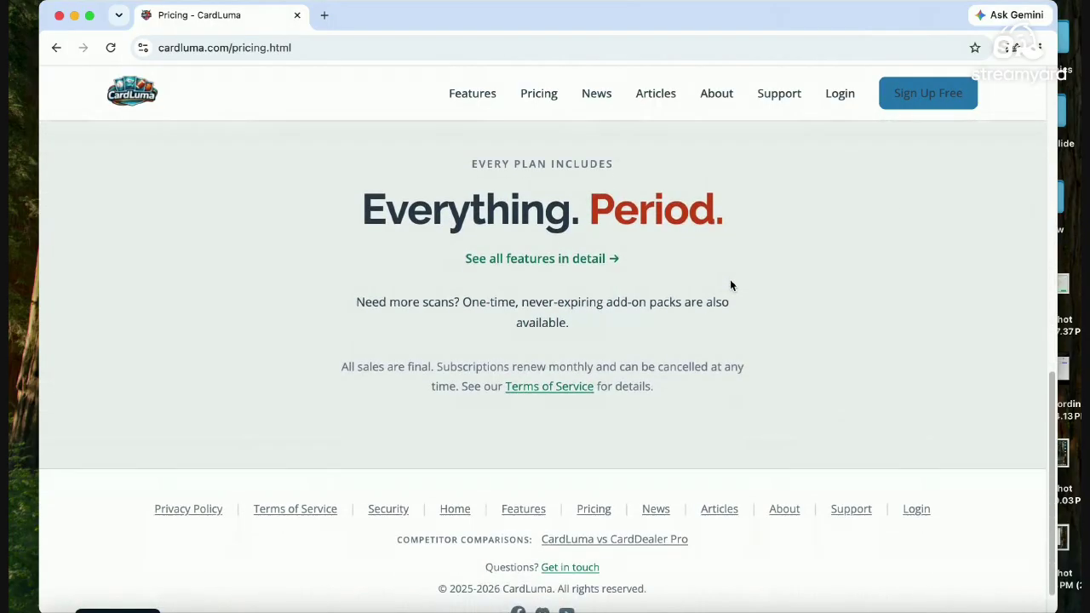
{"action": "scroll", "coordinate": [730, 285], "scroll_direction": "down", "scroll_amount": 1}
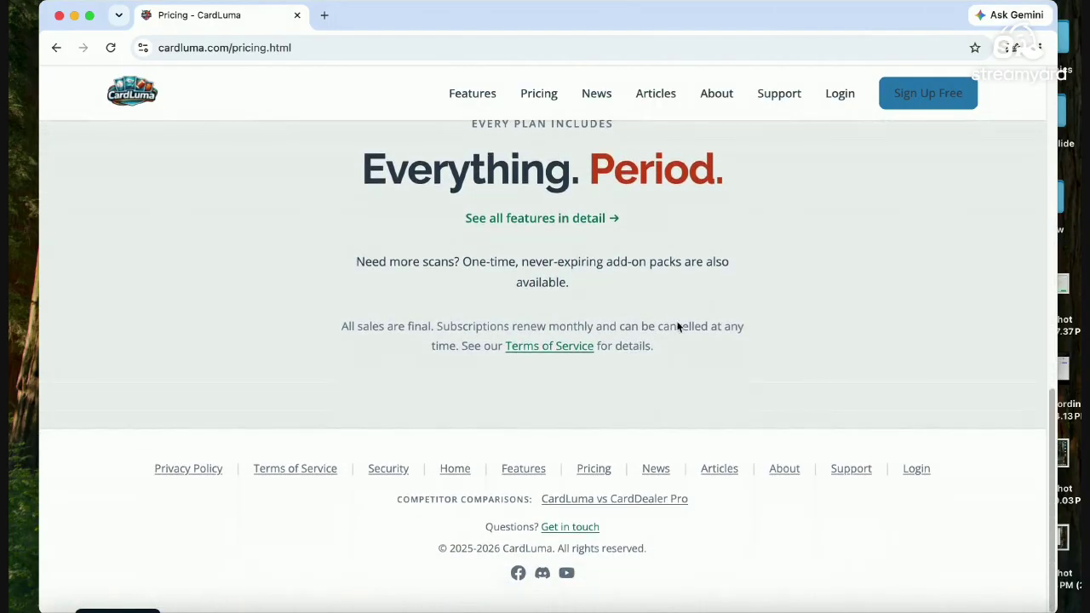
Step: Open the CardLuma vs CardDealer Pro comparison and review its Pricing table, covering plans, cost per scan, free trial and feature gating
{"action": "left_click", "coordinate": [634, 501]}
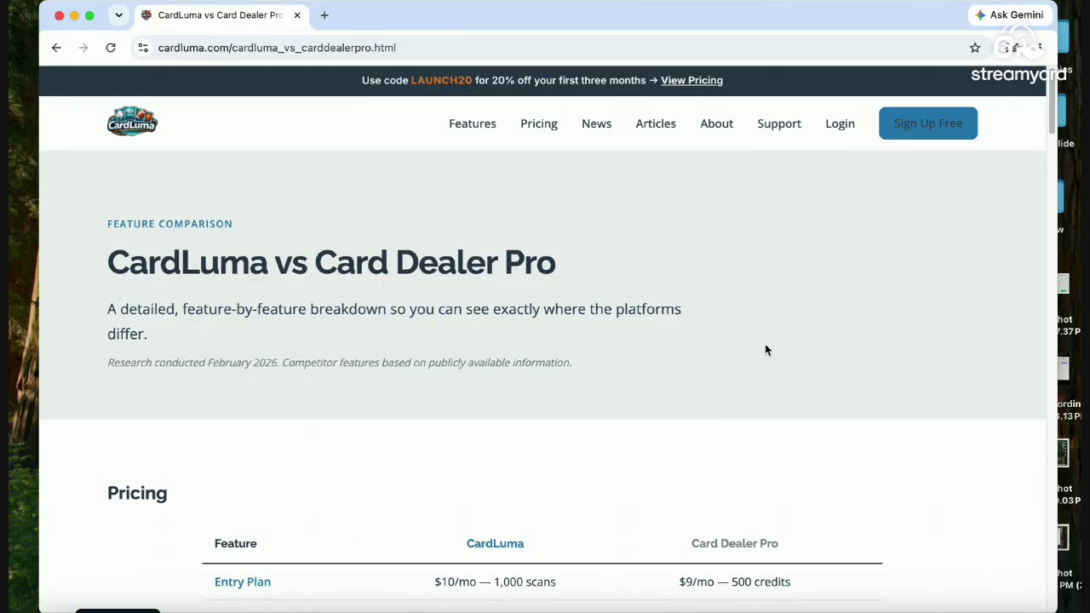
{"action": "scroll", "coordinate": [765, 345], "scroll_direction": "down", "scroll_amount": 3}
{"action": "scroll", "coordinate": [826, 345], "scroll_direction": "down", "scroll_amount": 3}
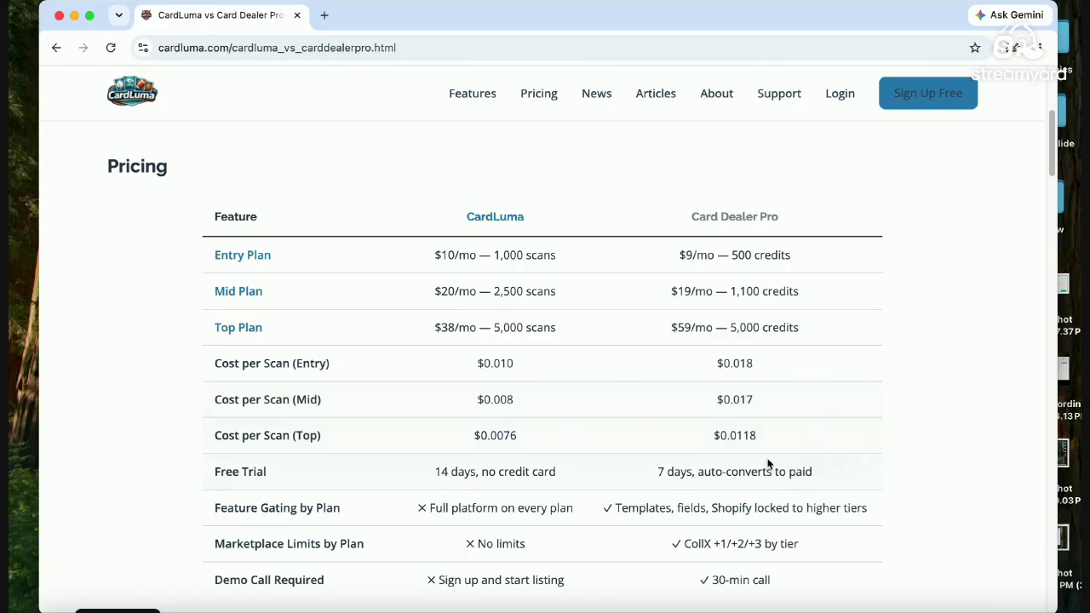
{"action": "scroll", "coordinate": [625, 472], "scroll_direction": "down", "scroll_amount": 1}
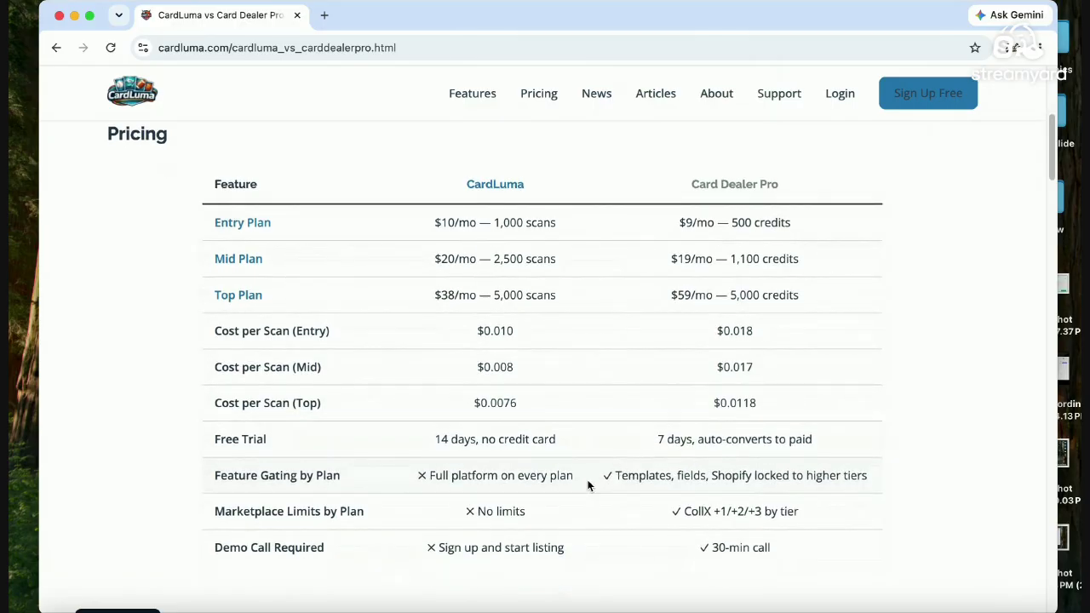
{"action": "scroll", "coordinate": [588, 485], "scroll_direction": "down", "scroll_amount": 1}
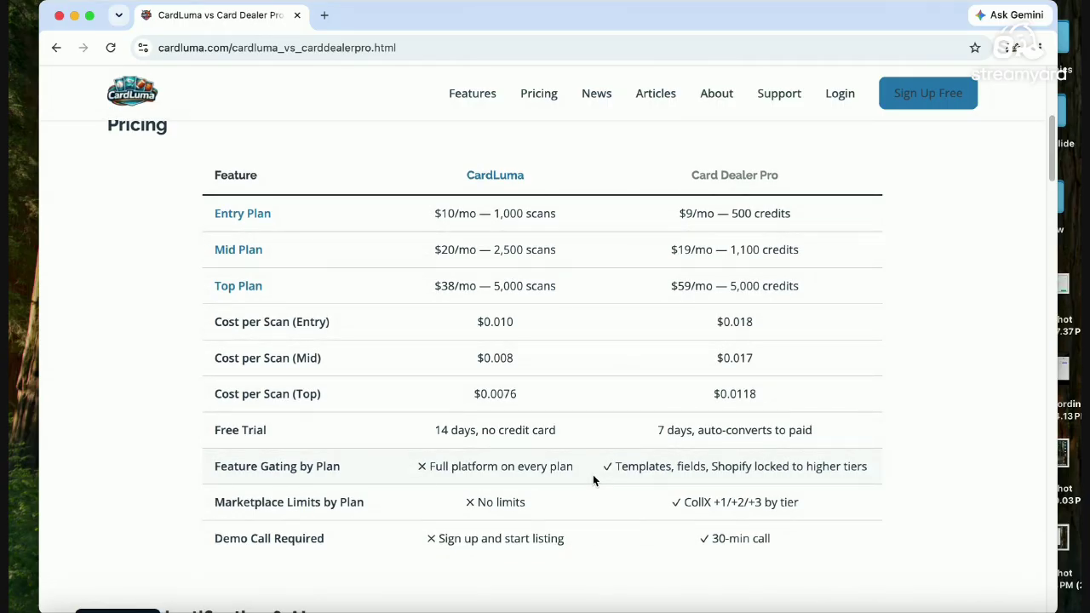
{"action": "scroll", "coordinate": [593, 480], "scroll_direction": "down", "scroll_amount": 2}
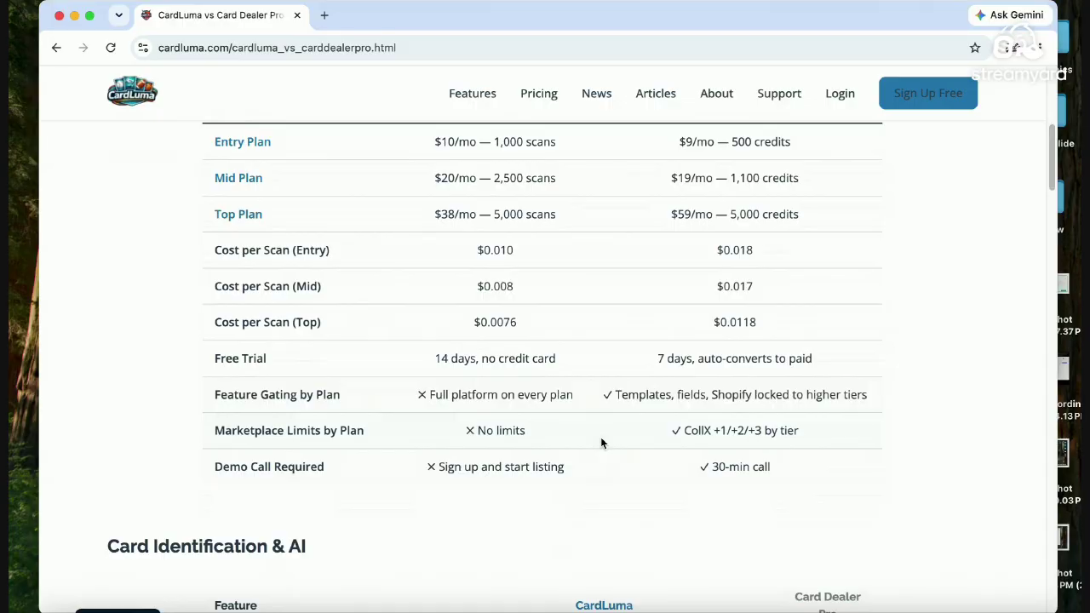
Step: Examine the Card Identification & AI comparison, from trading card game support through card image watermarking
{"action": "scroll", "coordinate": [598, 459], "scroll_direction": "down", "scroll_amount": 5}
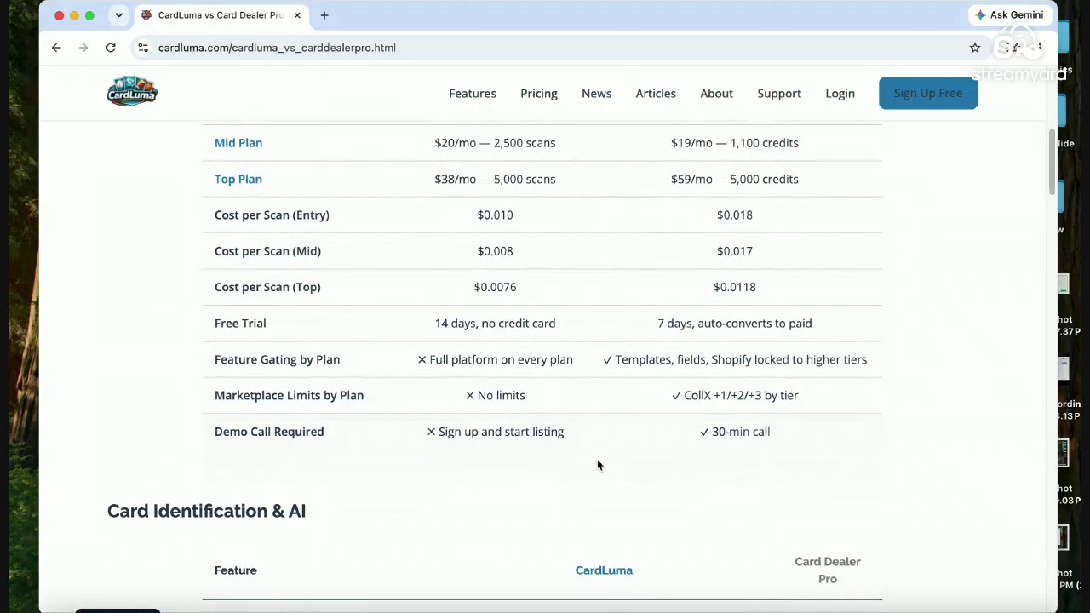
{"action": "scroll", "coordinate": [599, 459], "scroll_direction": "down", "scroll_amount": 3}
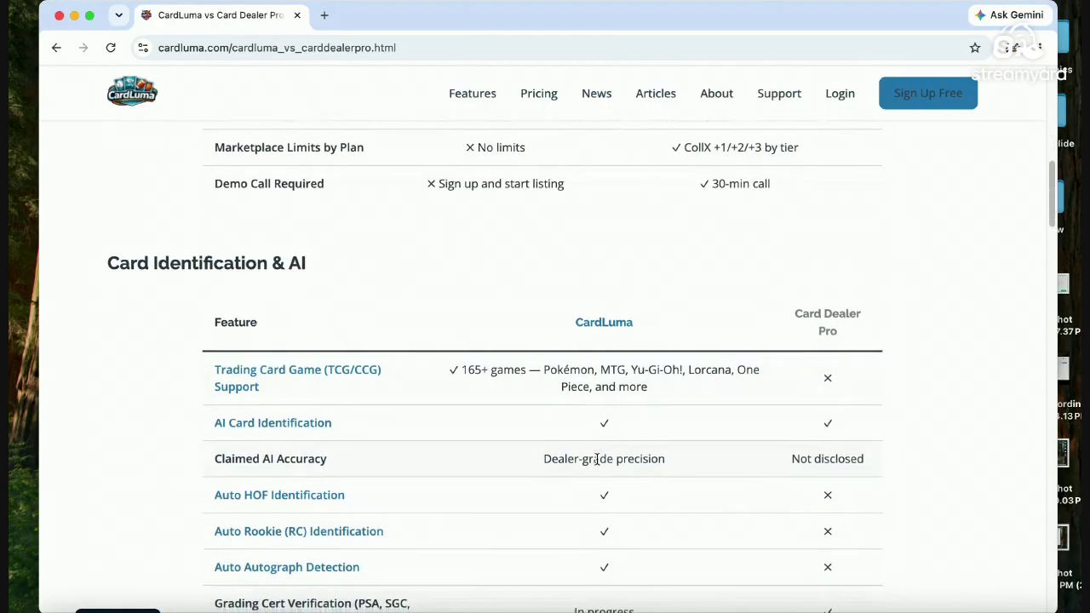
{"action": "scroll", "coordinate": [597, 464], "scroll_direction": "down", "scroll_amount": 1}
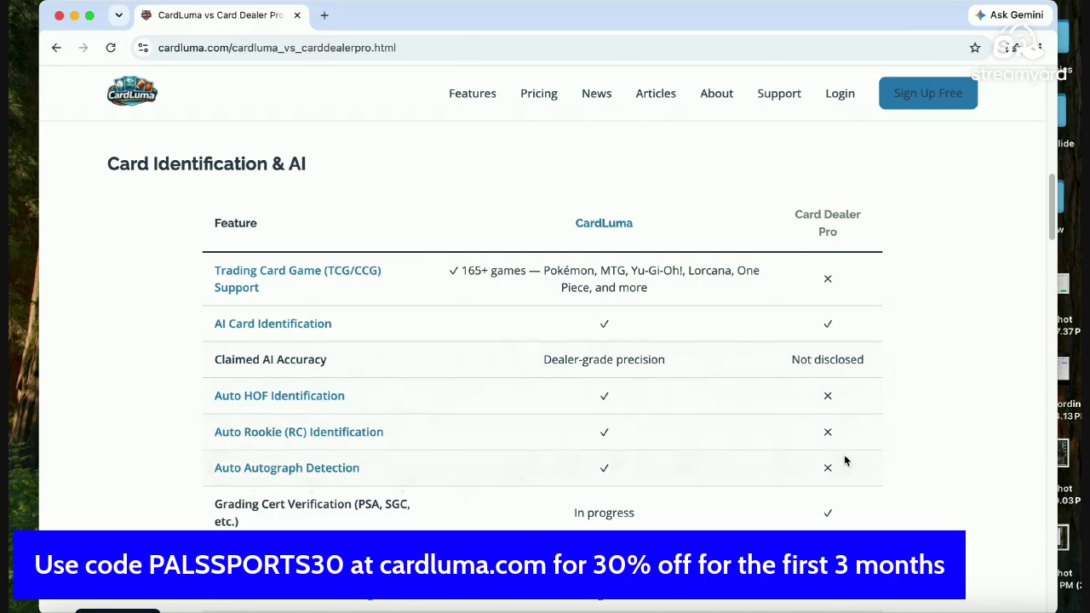
{"action": "scroll", "coordinate": [759, 467], "scroll_direction": "down", "scroll_amount": 1}
{"action": "scroll", "coordinate": [760, 472], "scroll_direction": "down", "scroll_amount": 1}
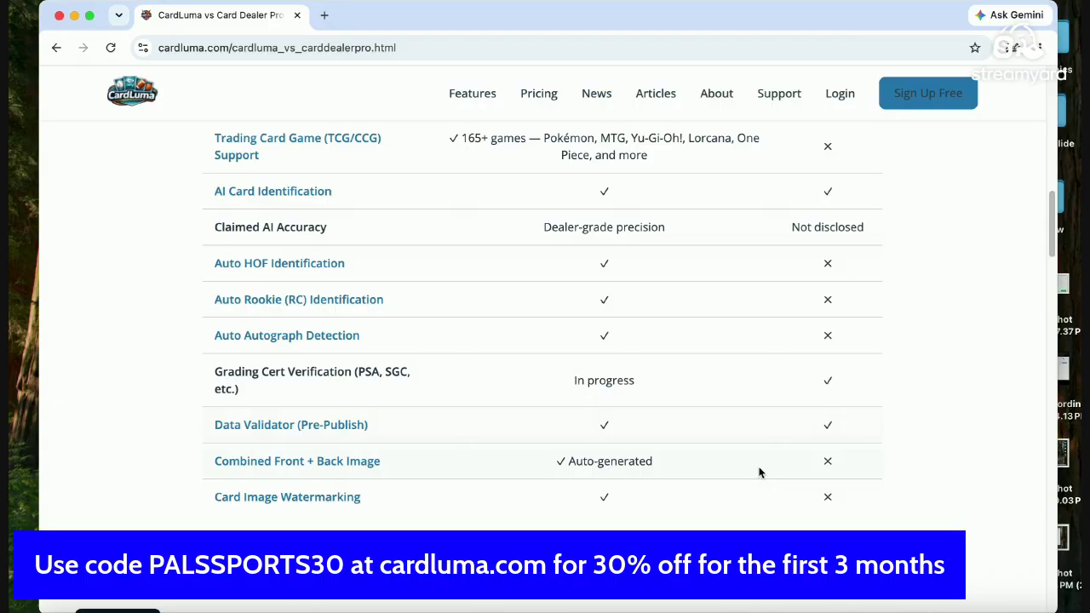
Step: Look through the eBay listing and advertising features and the Shipping & Offers Automation comparison
{"action": "scroll", "coordinate": [761, 473], "scroll_direction": "down", "scroll_amount": 4}
{"action": "scroll", "coordinate": [760, 472], "scroll_direction": "down", "scroll_amount": 4}
{"action": "scroll", "coordinate": [761, 472], "scroll_direction": "down", "scroll_amount": 3}
{"action": "scroll", "coordinate": [761, 473], "scroll_direction": "down", "scroll_amount": 5}
{"action": "scroll", "coordinate": [760, 473], "scroll_direction": "down", "scroll_amount": 2}
{"action": "scroll", "coordinate": [760, 472], "scroll_direction": "down", "scroll_amount": 2}
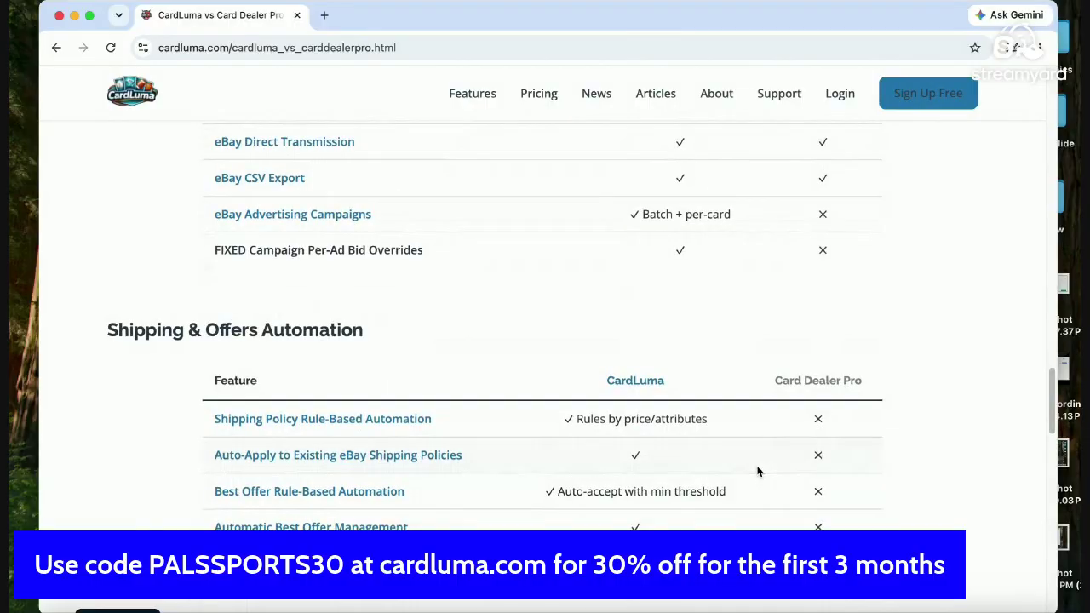
{"action": "scroll", "coordinate": [758, 471], "scroll_direction": "down", "scroll_amount": 2}
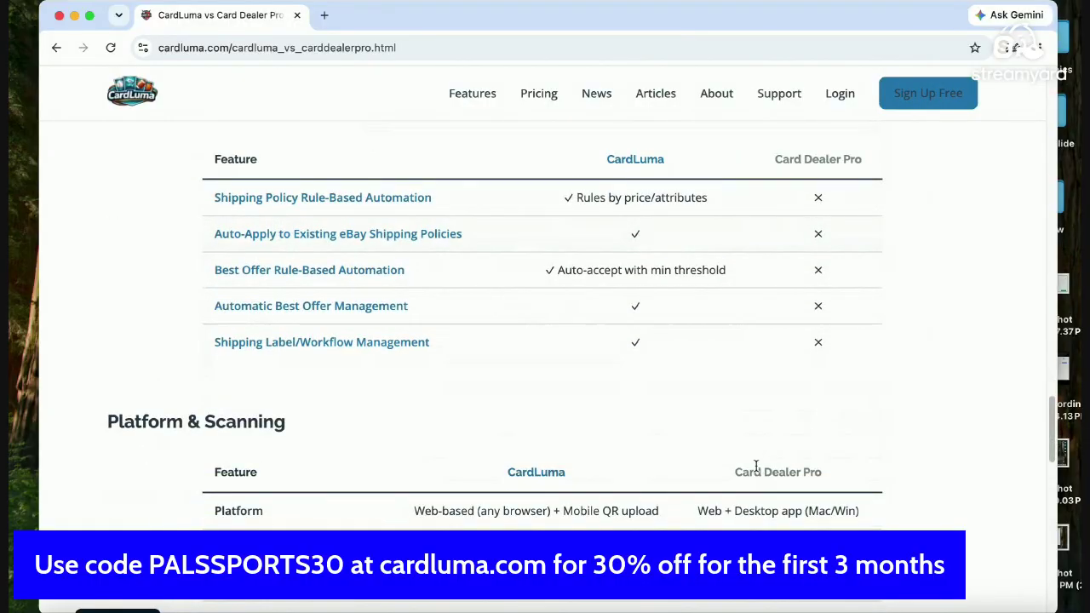
Step: Review the Platform & Scanning comparison, including desktop scanner app, auto-feed scanner support and supported sports
{"action": "scroll", "coordinate": [757, 467], "scroll_direction": "down", "scroll_amount": 2}
{"action": "scroll", "coordinate": [756, 466], "scroll_direction": "down", "scroll_amount": 2}
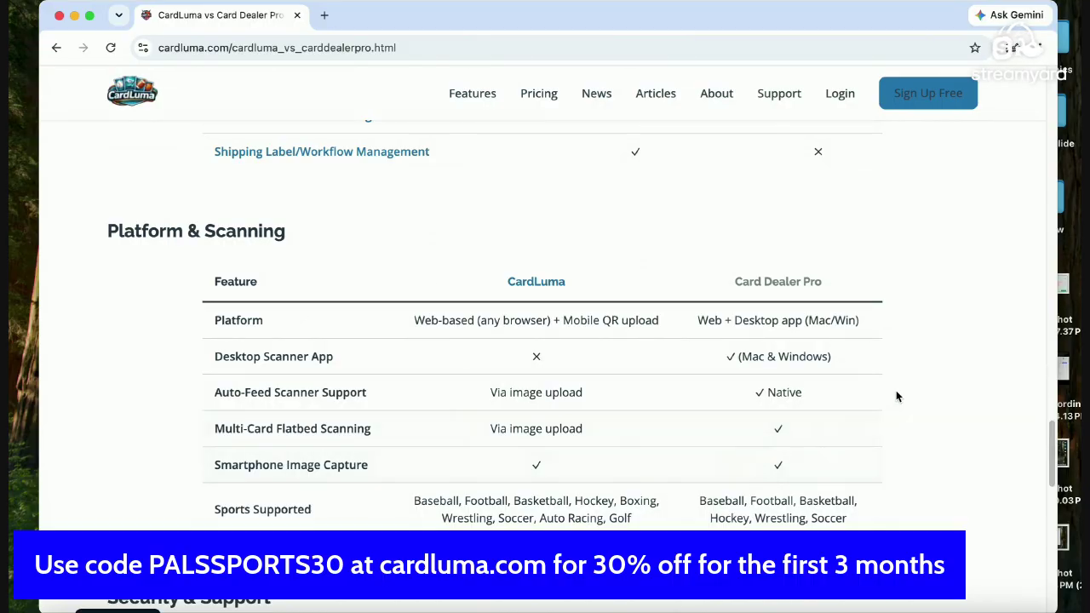
{"action": "scroll", "coordinate": [896, 396], "scroll_direction": "down", "scroll_amount": 5}
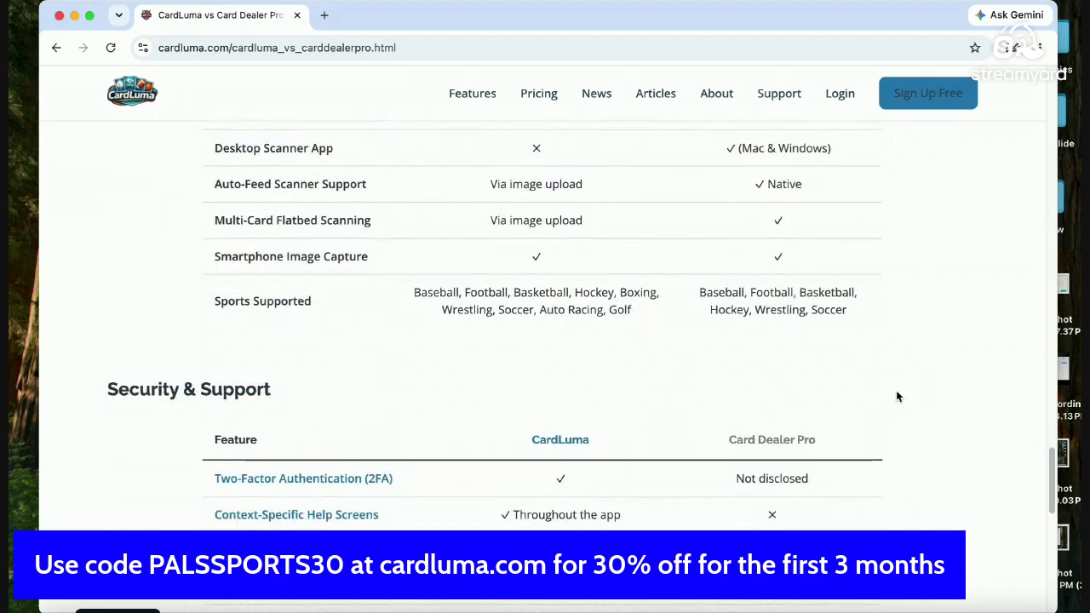
Step: Review the Security & Support comparison and the 14-day free trial offer at the end of the page
{"action": "scroll", "coordinate": [896, 396], "scroll_direction": "down", "scroll_amount": 1}
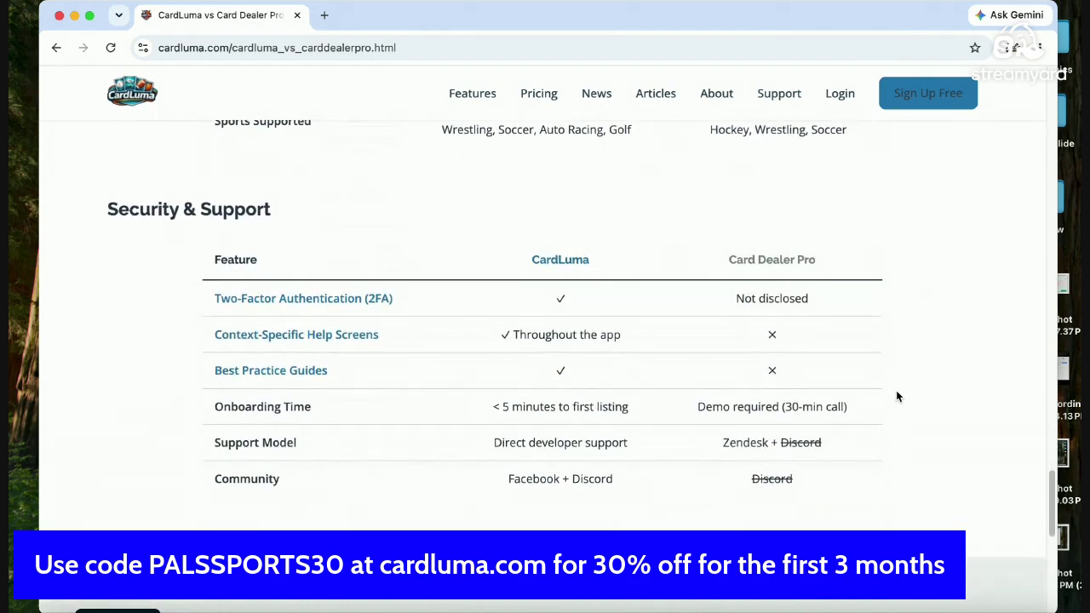
{"action": "scroll", "coordinate": [896, 396], "scroll_direction": "down", "scroll_amount": 1}
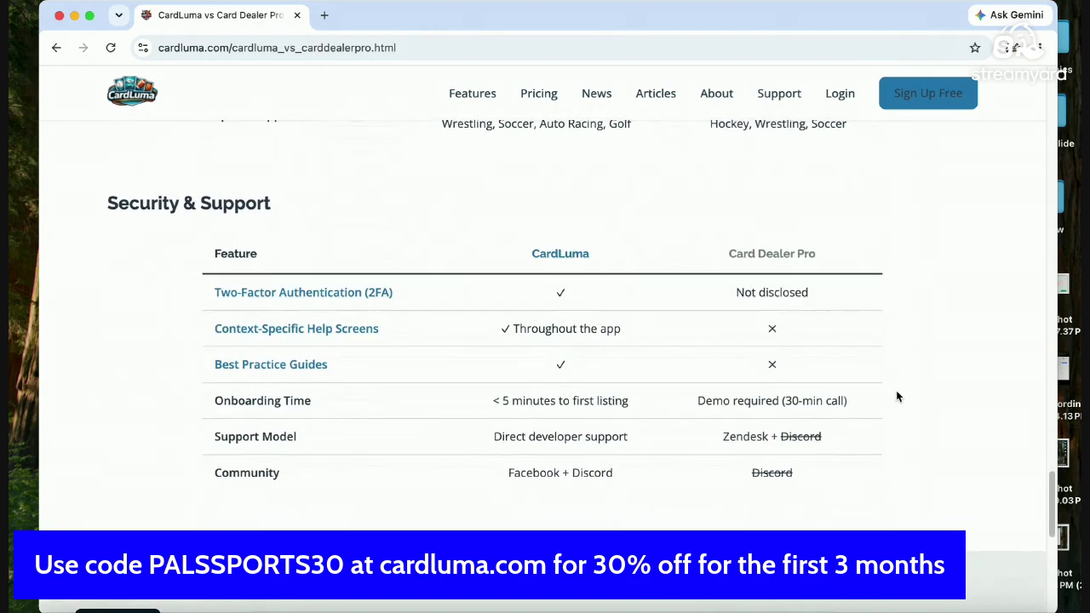
{"action": "scroll", "coordinate": [896, 396], "scroll_direction": "down", "scroll_amount": 1}
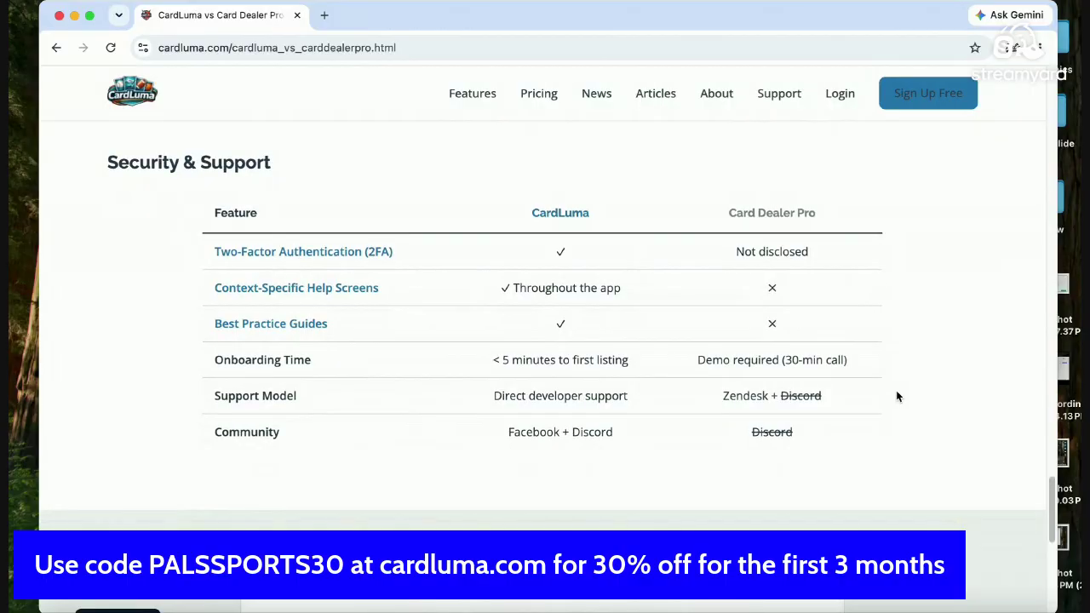
{"action": "scroll", "coordinate": [895, 396], "scroll_direction": "down", "scroll_amount": 2}
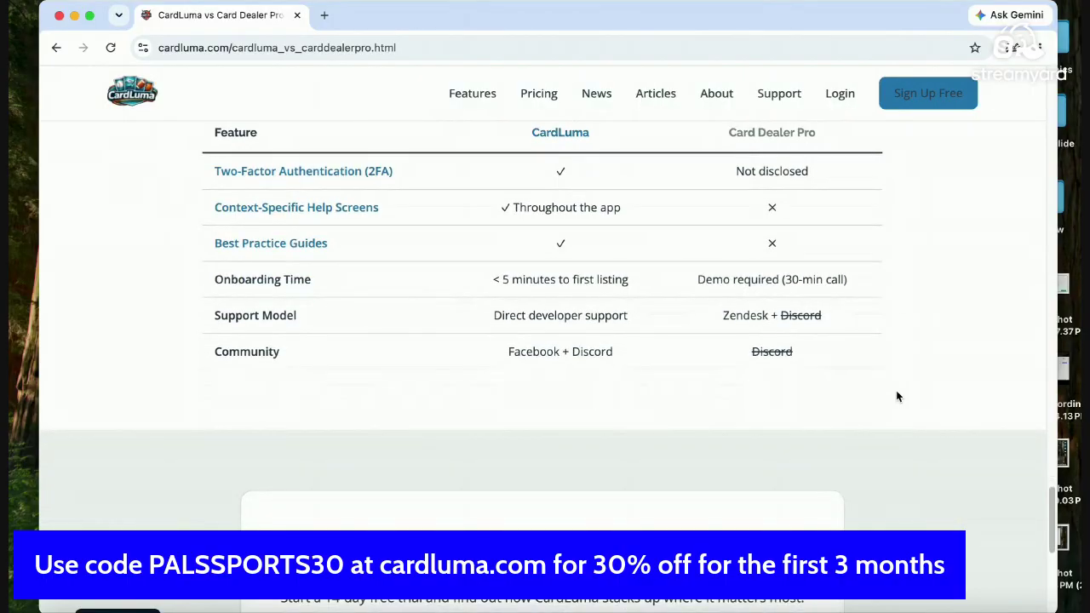
{"action": "scroll", "coordinate": [896, 396], "scroll_direction": "down", "scroll_amount": 3}
{"action": "scroll", "coordinate": [896, 396], "scroll_direction": "down", "scroll_amount": 3}
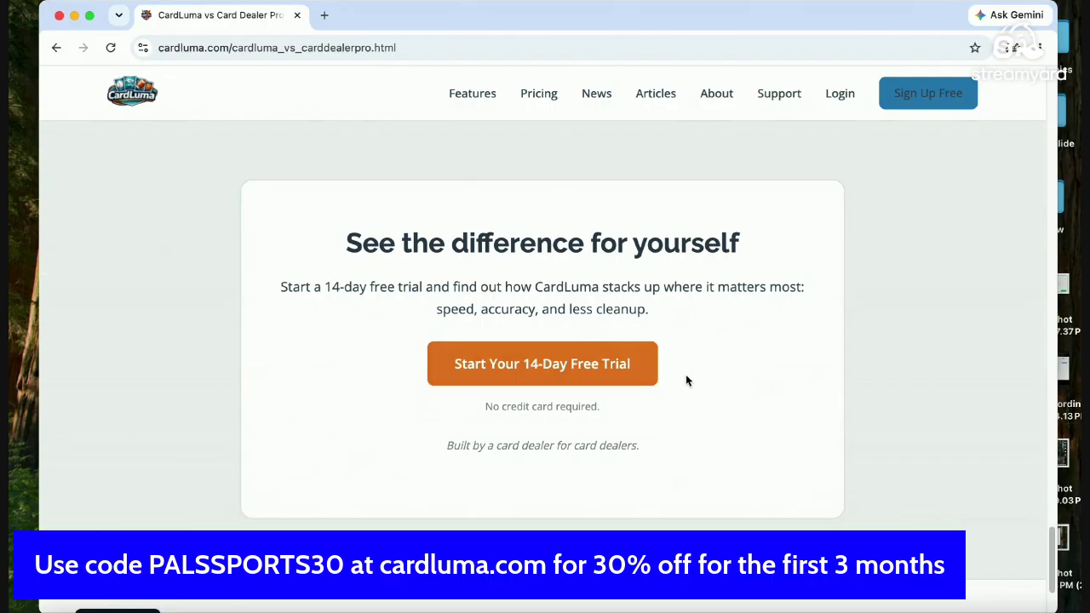
{"action": "scroll", "coordinate": [687, 382], "scroll_direction": "down", "scroll_amount": 3}
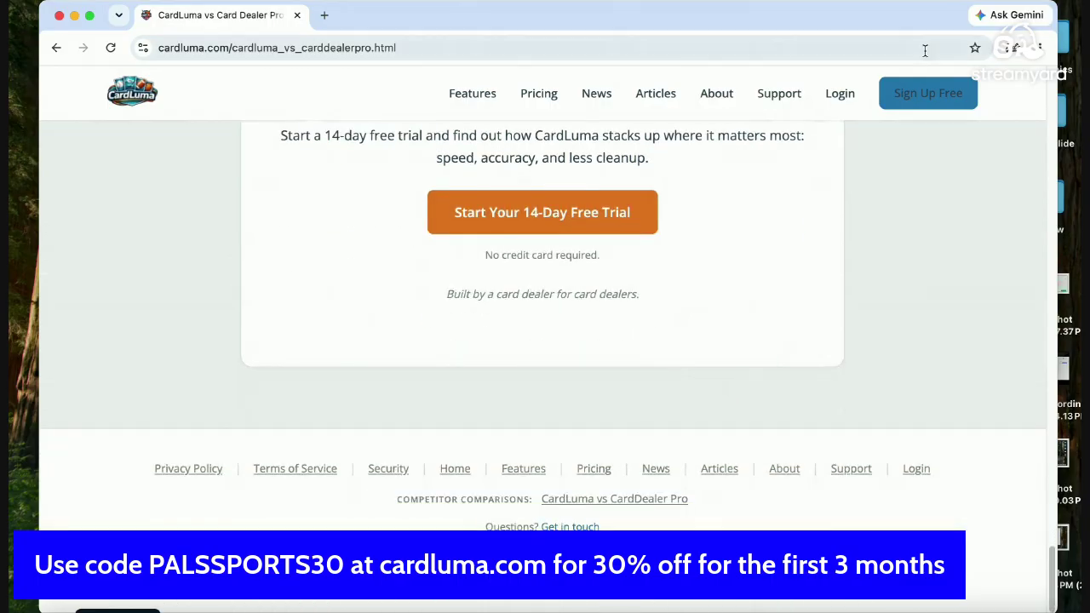